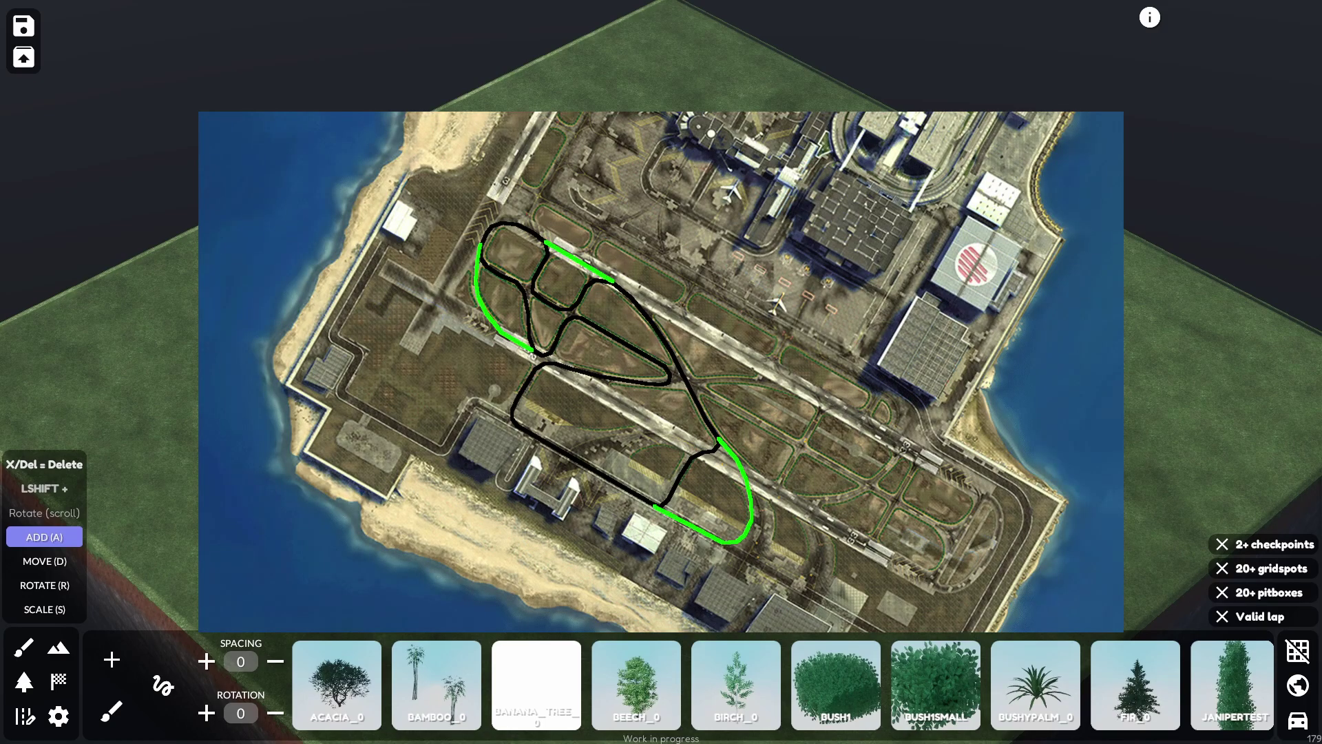
# - Start a road of width 6 on the empty grass terrain with a long opening straight and its first bend
pyautogui.click(24, 716)
pyautogui.moveTo(661, 413); pyautogui.dragTo(696, 303, button='middle')
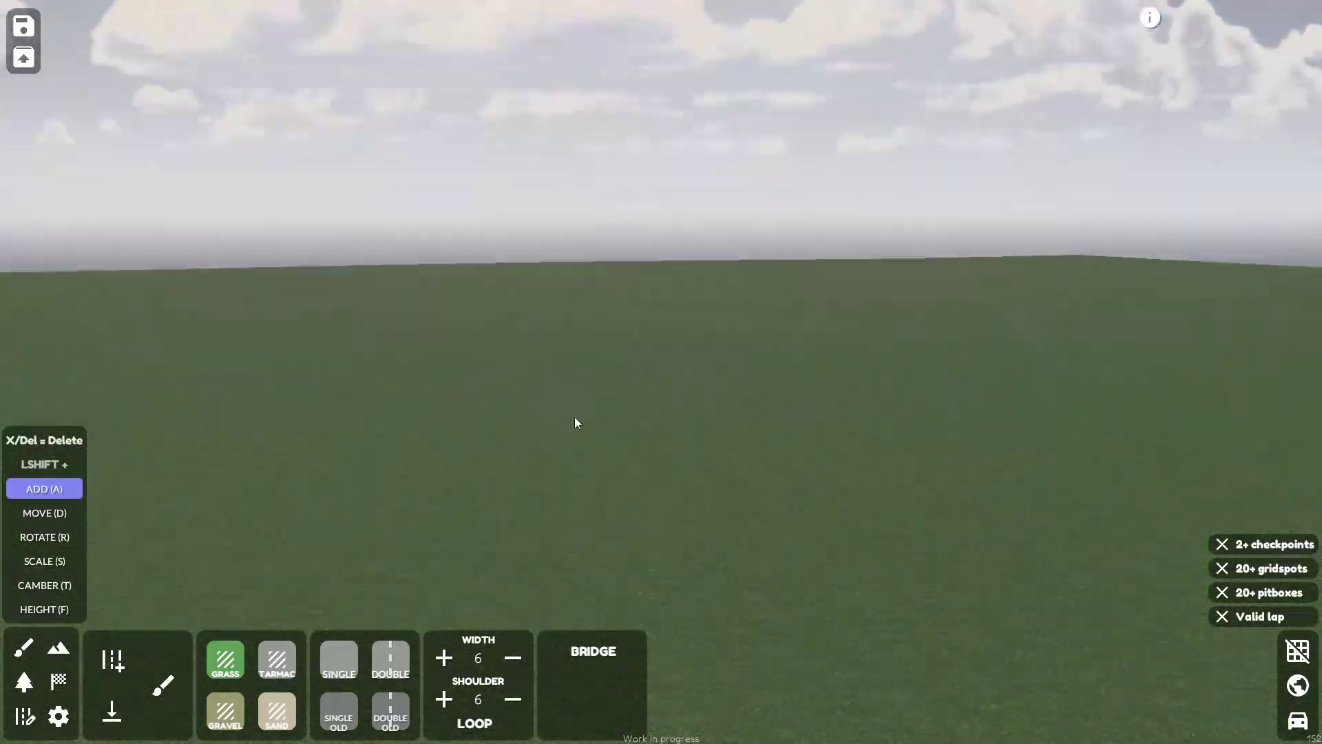
pyautogui.scroll(-5, 606, 427)
pyautogui.moveTo(606, 426); pyautogui.dragTo(413, 454, button='middle')
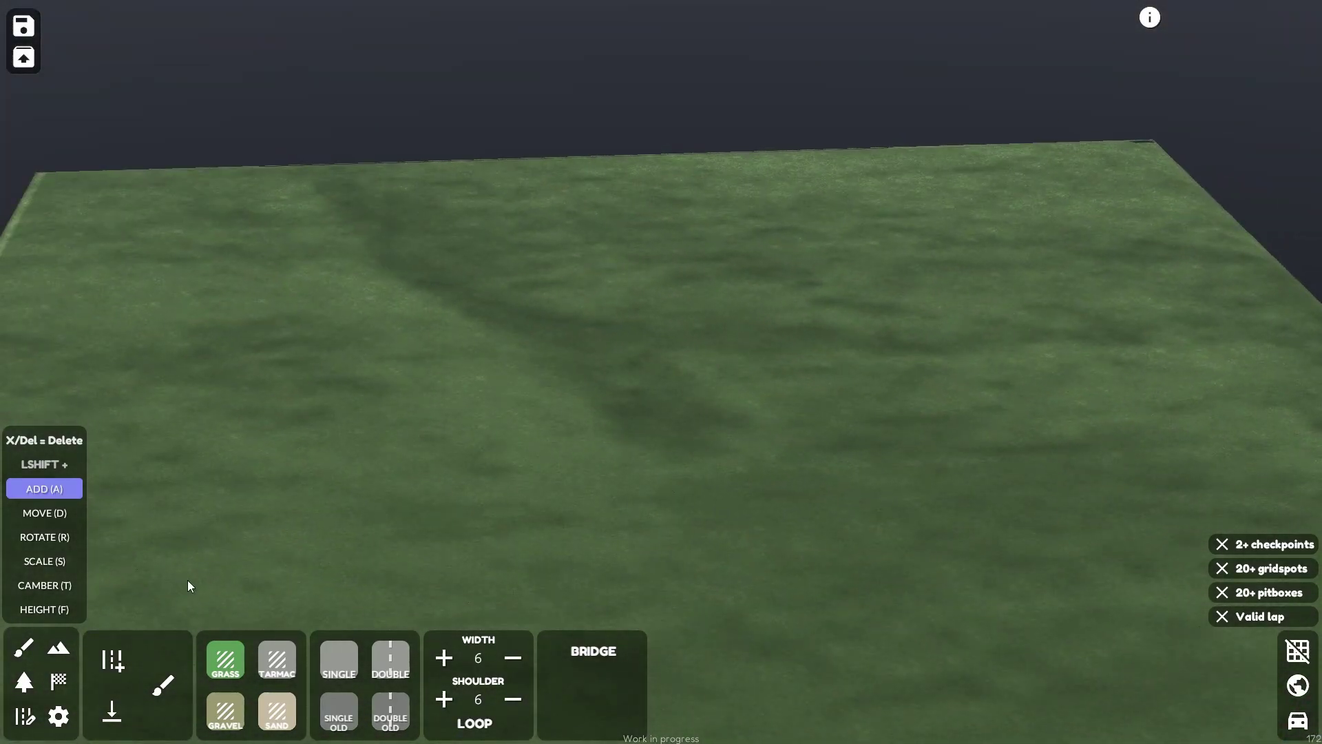
pyautogui.click(59, 716)
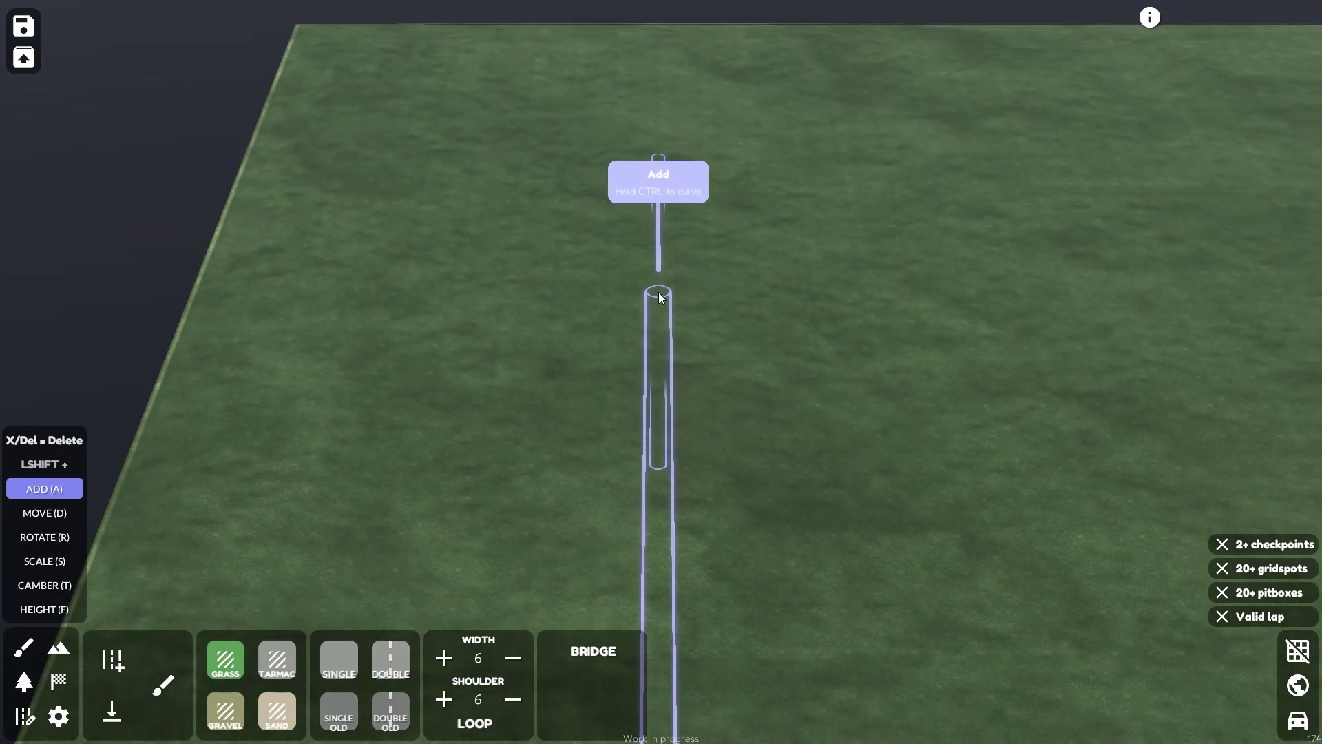
pyautogui.click(659, 292)
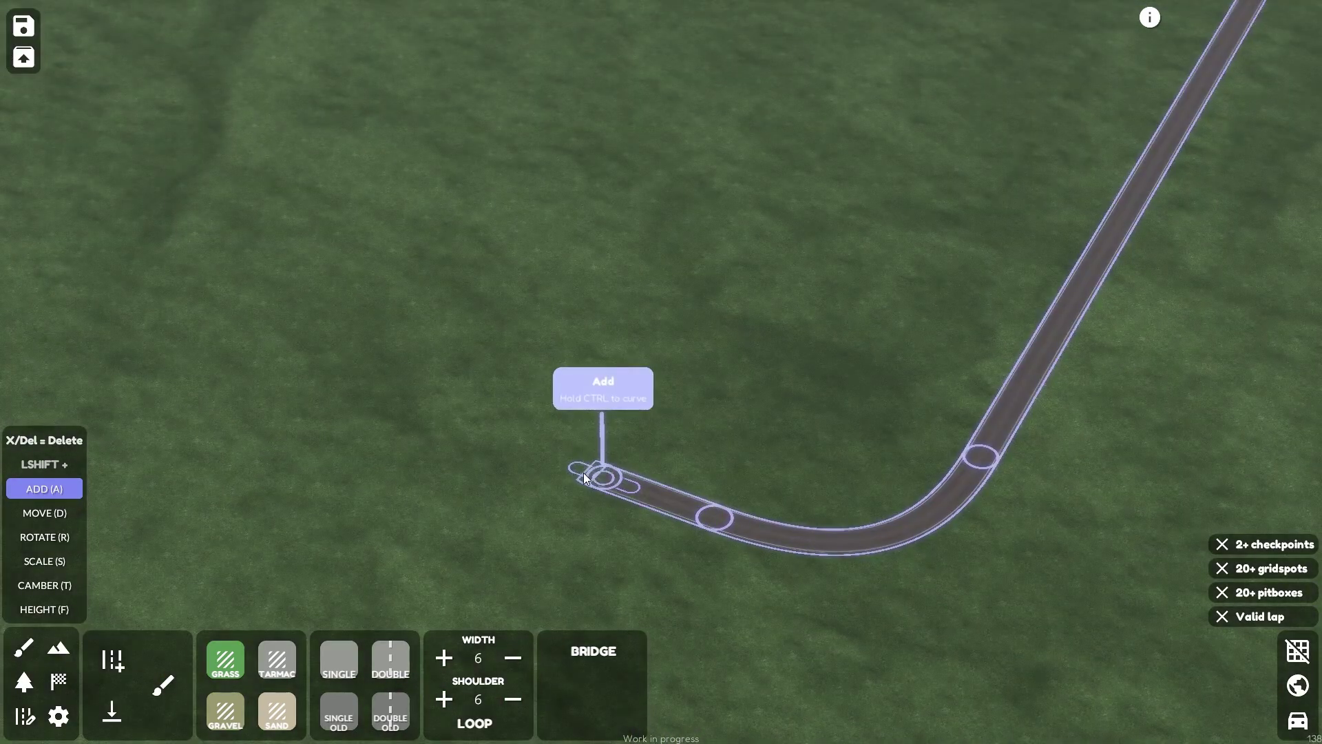
# - Extend the road beyond the first bend with a curve of about 71° followed by further road sections
pyautogui.moveTo(691, 455); pyautogui.dragTo(648, 452, button='middle')
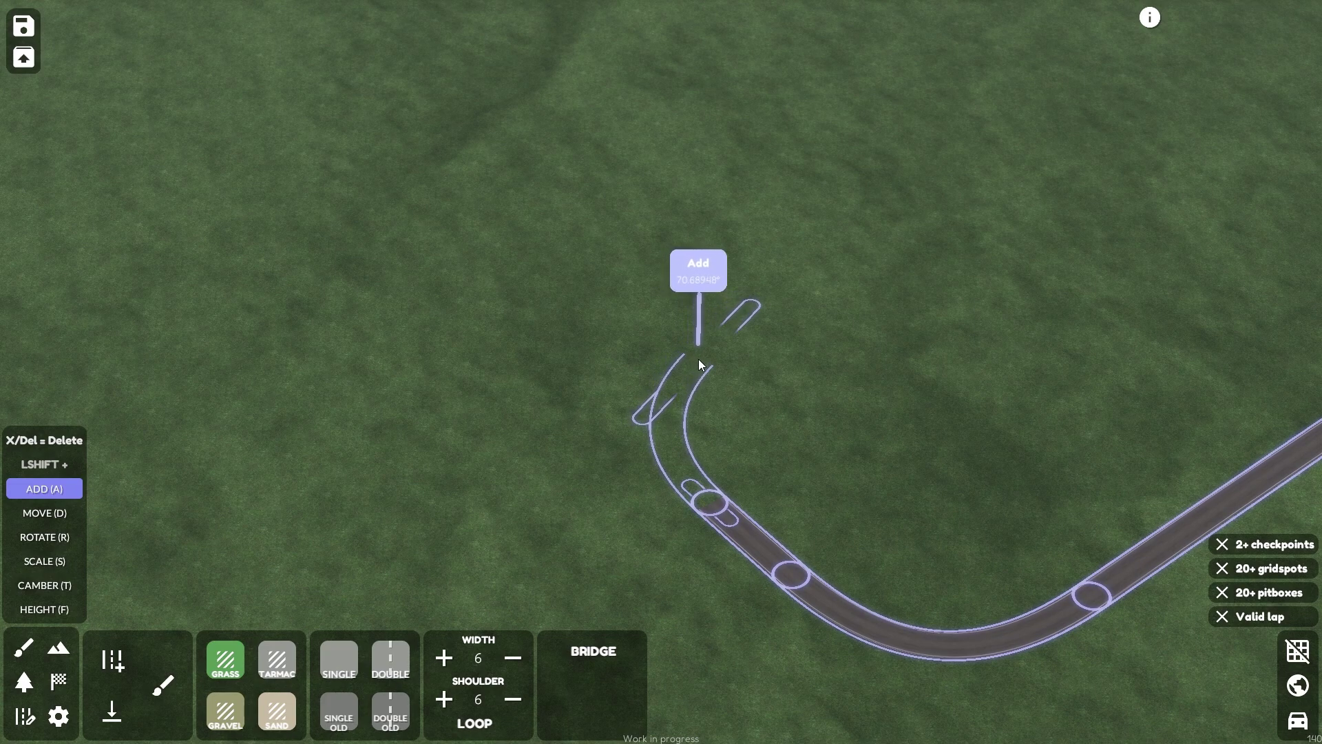
pyautogui.keyDown('ctrl'); pyautogui.click(699, 358); pyautogui.keyUp('ctrl')
pyautogui.moveTo(757, 376); pyautogui.dragTo(741, 333, button='middle')
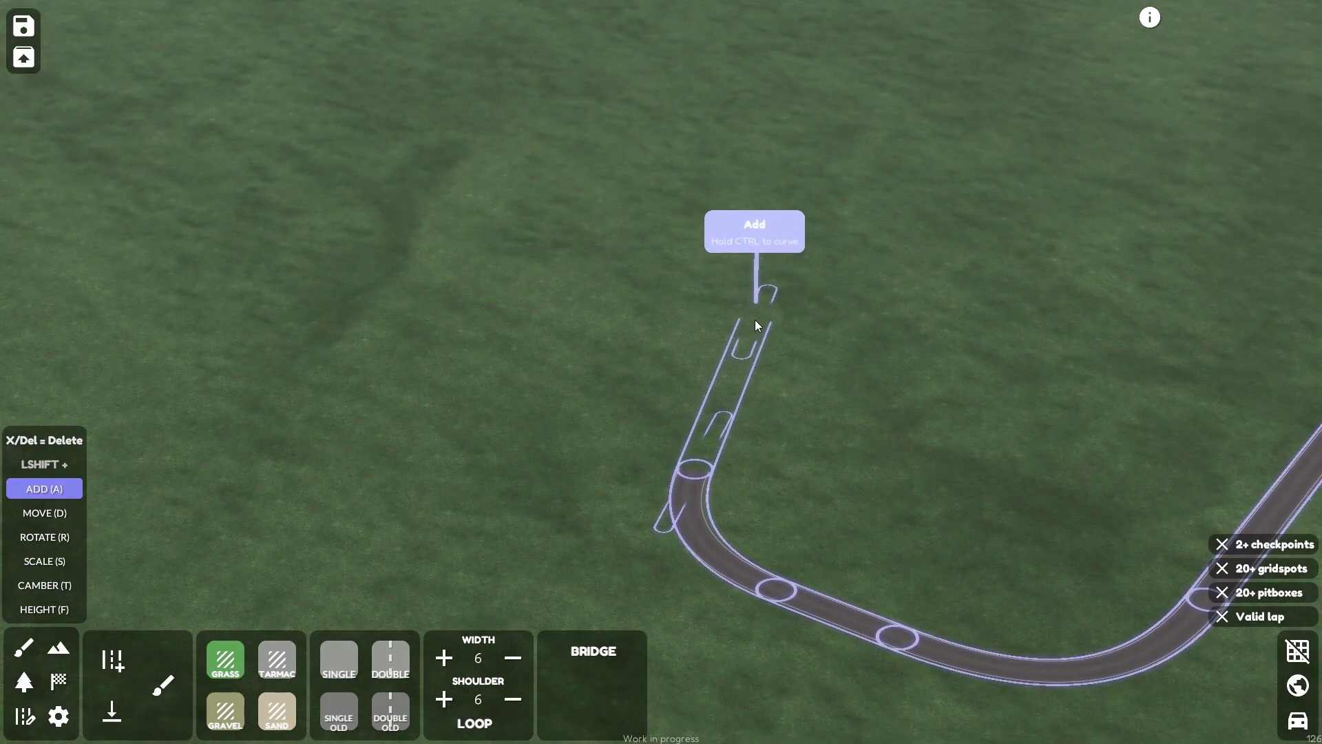
pyautogui.click(755, 317)
pyautogui.moveTo(754, 317); pyautogui.dragTo(684, 461, button='right')
pyautogui.click(759, 246)
pyautogui.keyDown('ctrl'); pyautogui.moveTo(596, 436); pyautogui.dragTo(565, 412, button='middle'); pyautogui.keyUp('ctrl')
pyautogui.moveTo(564, 418); pyautogui.dragTo(551, 348, button='right')
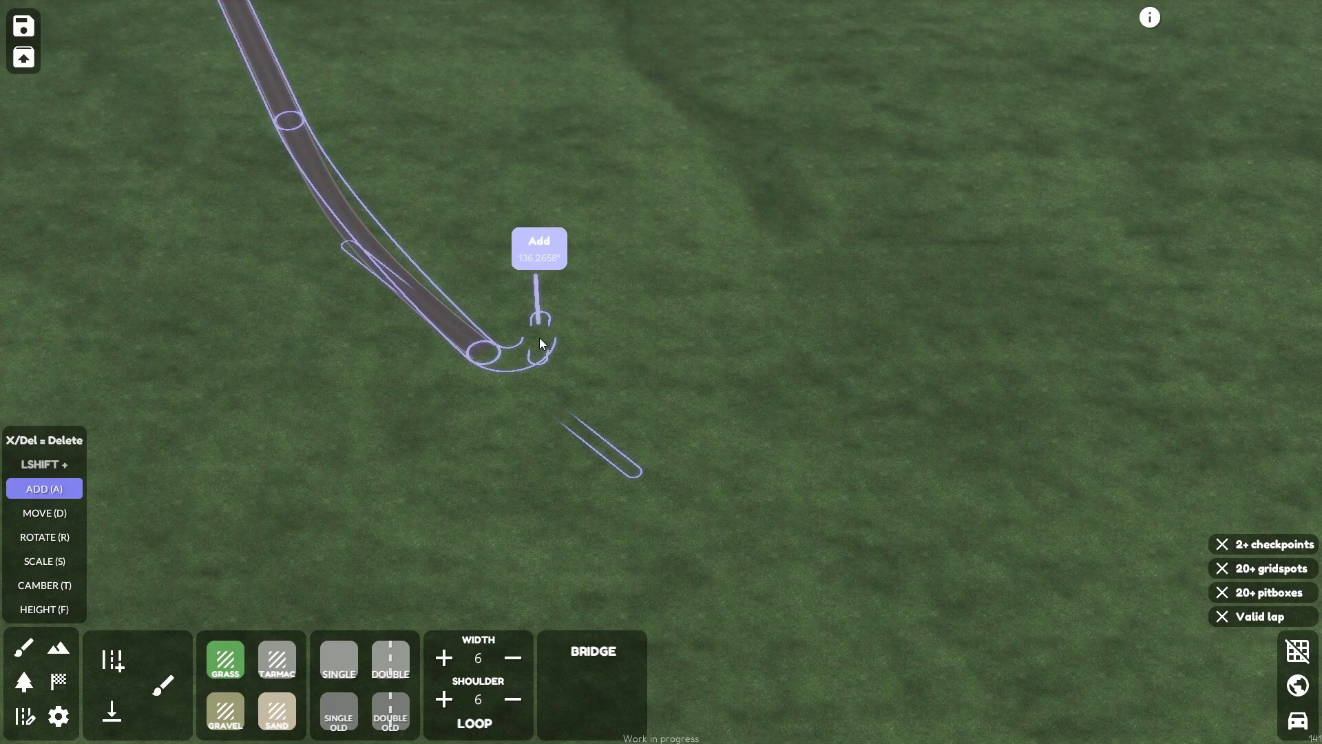
# - Add a tight hairpin of about 136° to the road's end and a straight running back from it
pyautogui.click(537, 338)
pyautogui.moveTo(624, 376); pyautogui.dragTo(637, 302, button='right')
pyautogui.press('w')
pyautogui.click(634, 293)
pyautogui.press('s')
pyautogui.press('a')
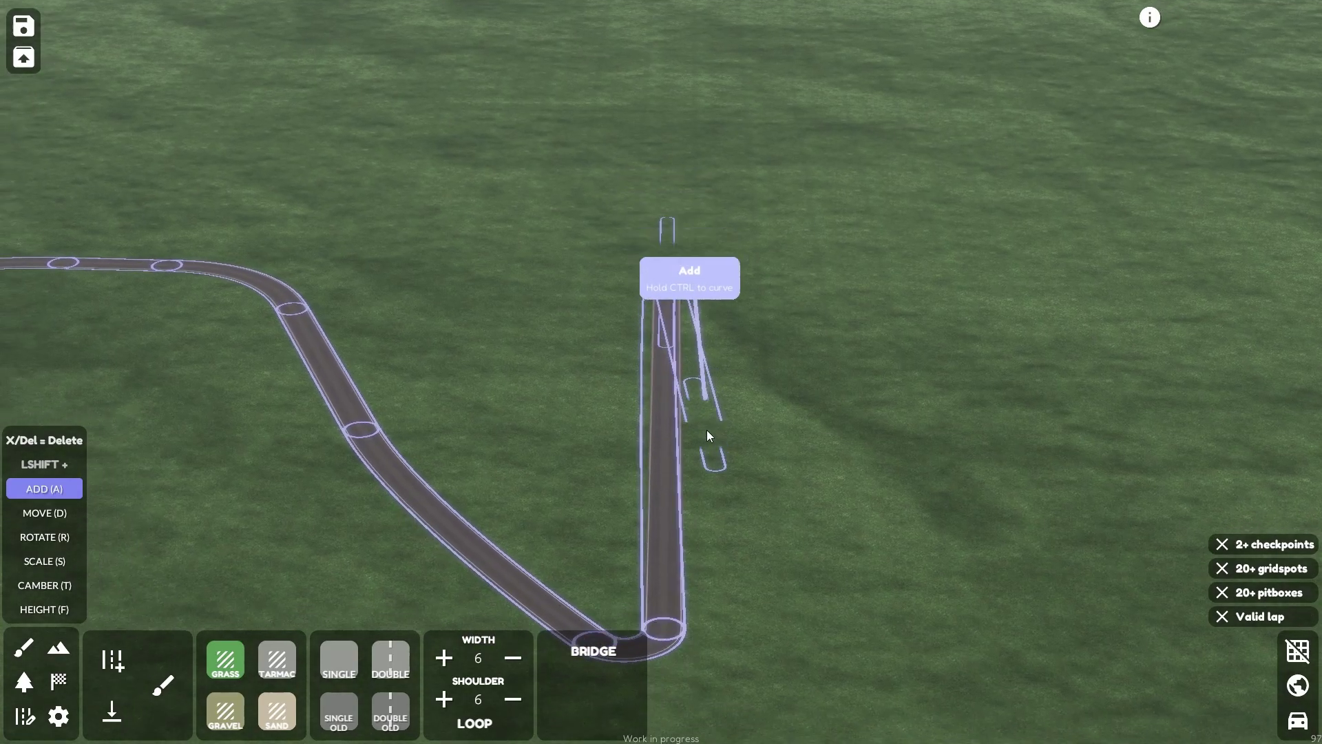
# - Continue the road from the hairpin's return straight through the following corners and around the rectangular infield section
pyautogui.press('a')
pyautogui.press('s')
pyautogui.rightClick(680, 374)
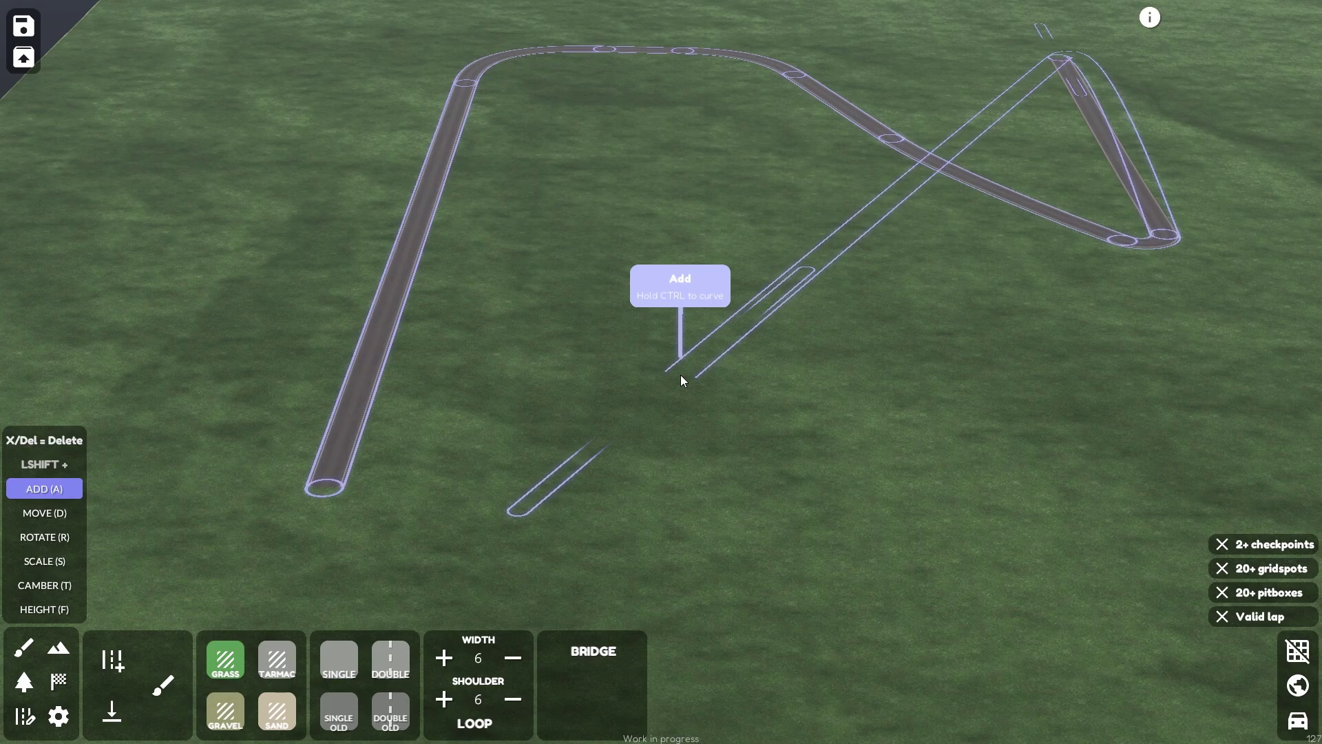
pyautogui.press('w')
pyautogui.press('d')
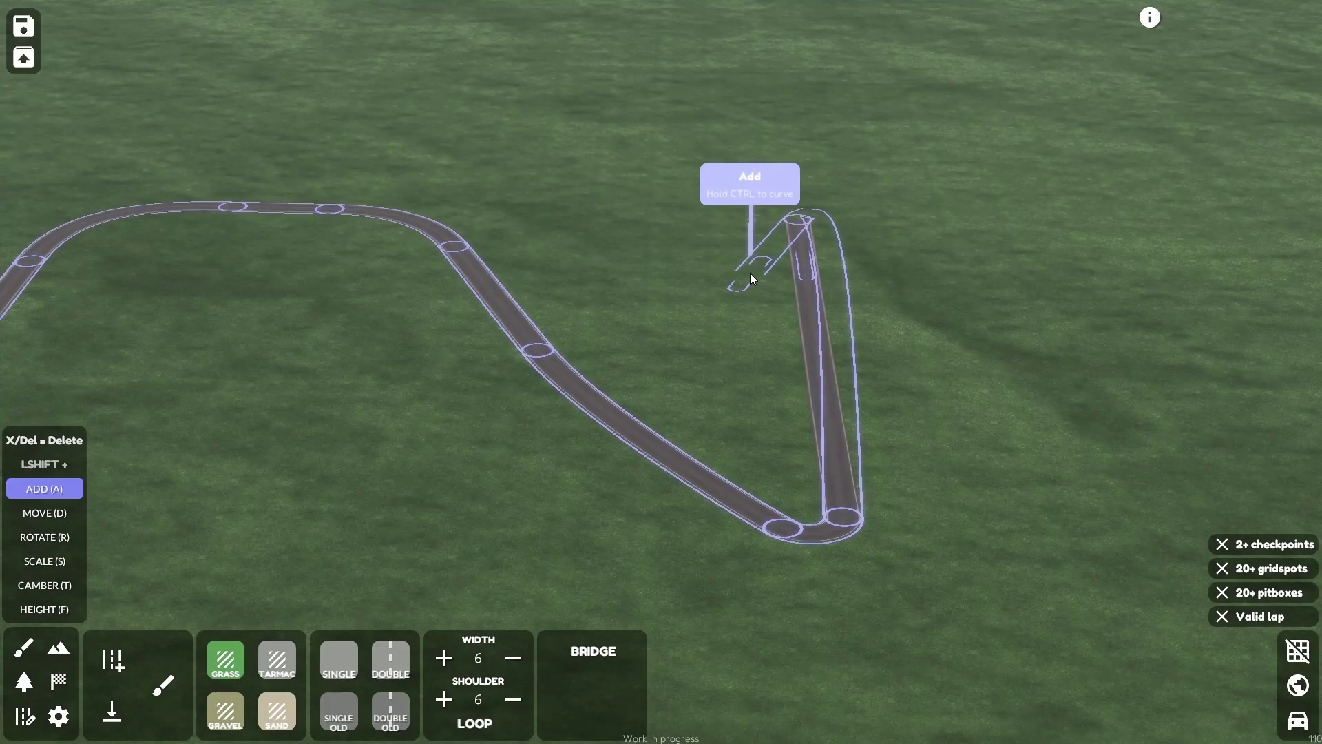
pyautogui.press('d')
pyautogui.press('w')
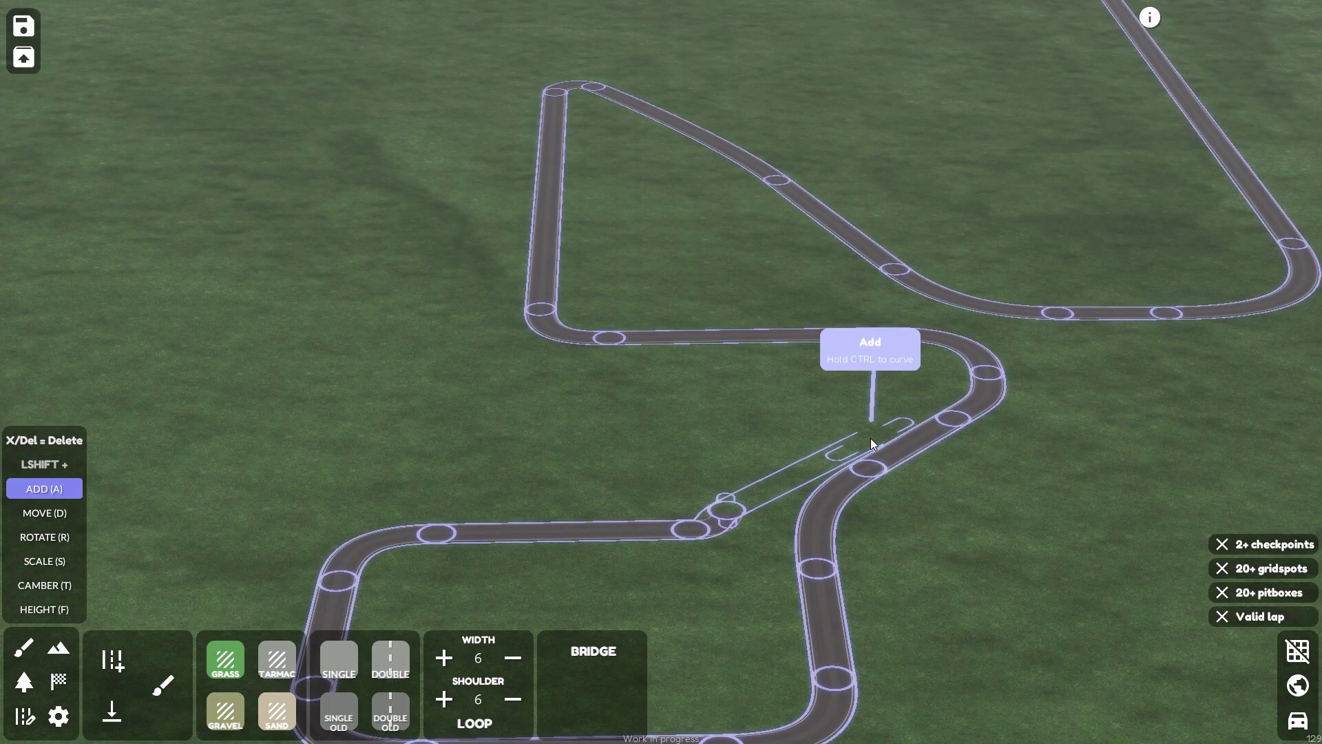
# - Examine the unfinished circuit around the road's open end to judge where the next section can run
pyautogui.press('shift')
pyautogui.scroll(-3, 614, 538)
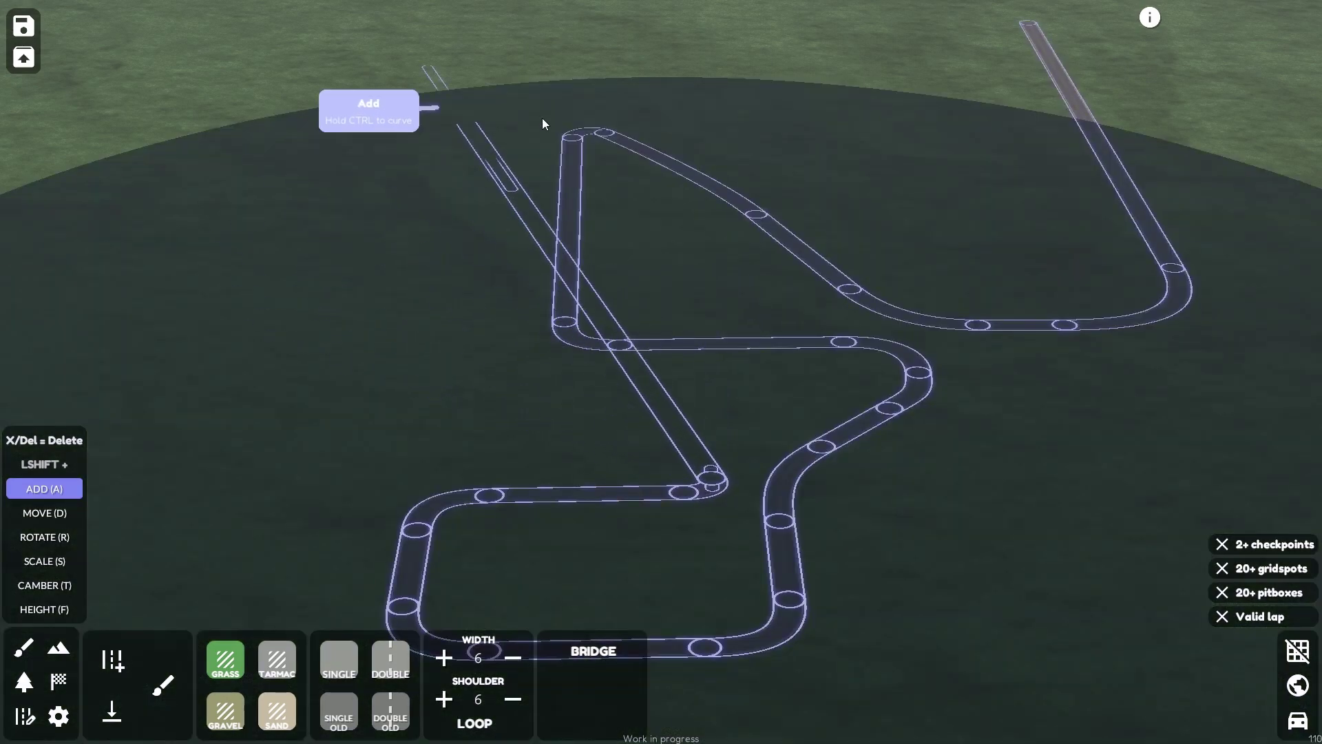
pyautogui.moveTo(774, 447); pyautogui.dragTo(804, 429, button='middle')
pyautogui.scroll(-3, 805, 429)
pyautogui.scroll(4, 664, 432)
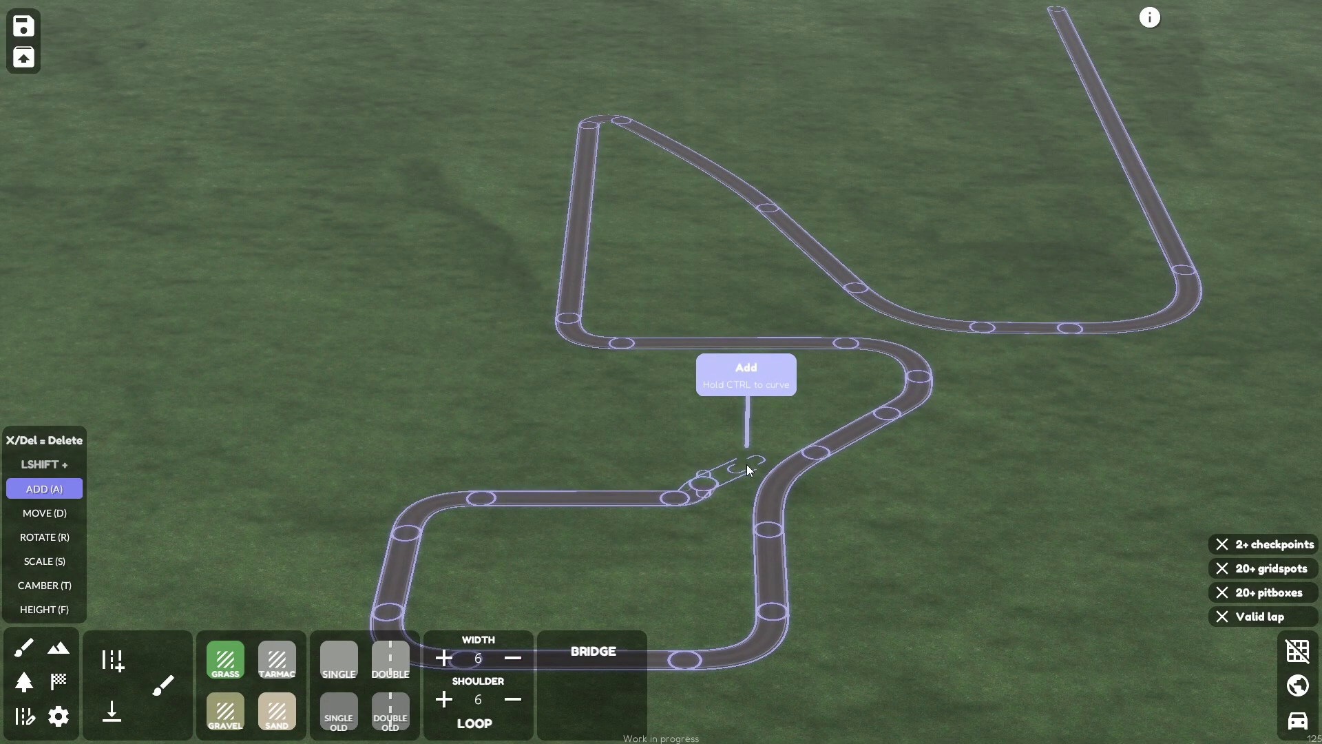
pyautogui.scroll(-4, 748, 469)
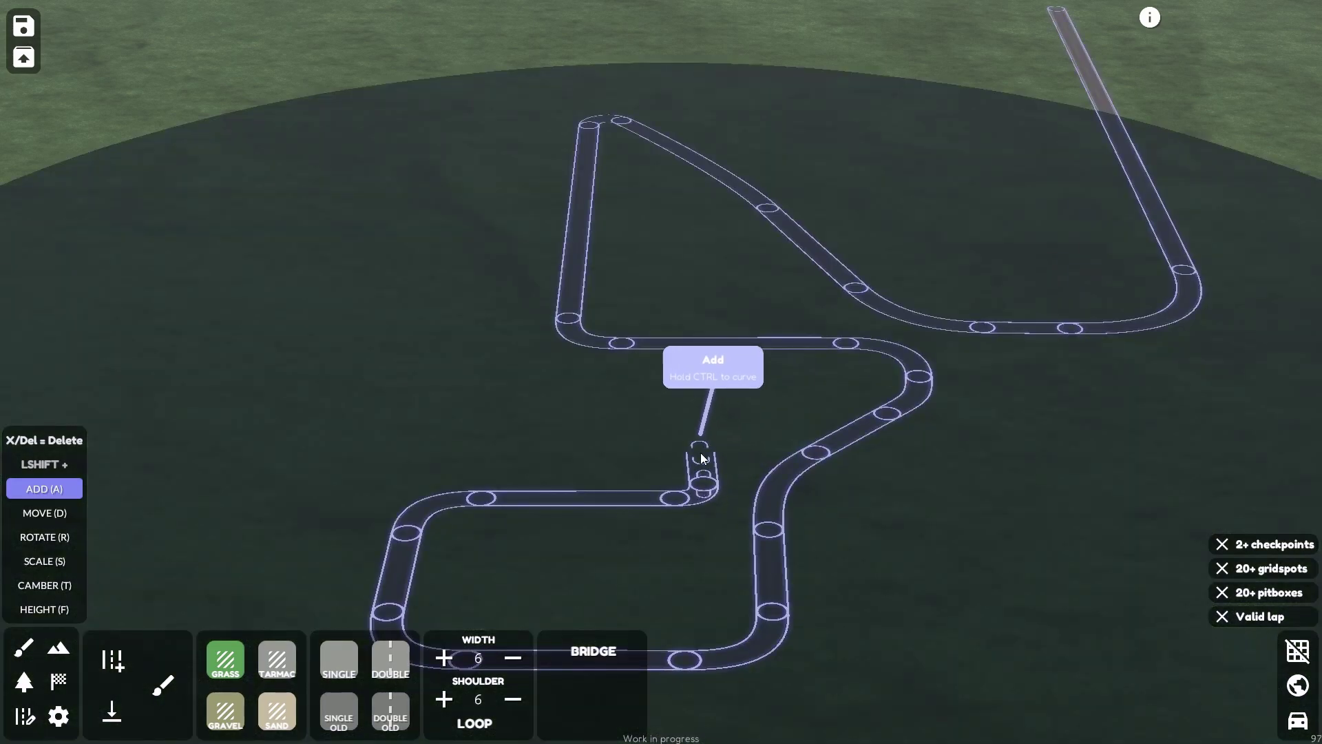
pyautogui.scroll(5, 698, 440)
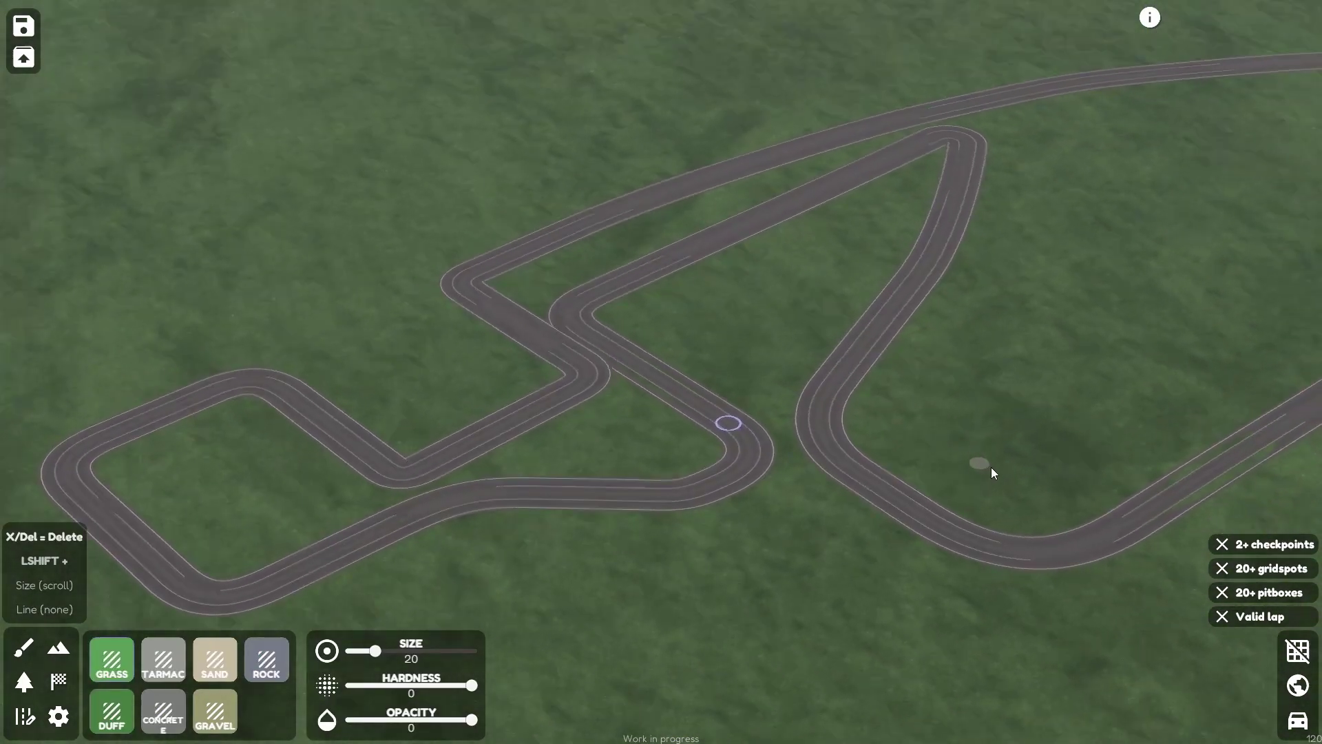
# - Inspect the grass gaps between the main roadway and its outer lanes along the straight
pyautogui.moveTo(991, 467); pyautogui.dragTo(701, 505, button='middle')
pyautogui.scroll(2, 714, 508)
pyautogui.scroll(6, 696, 517)
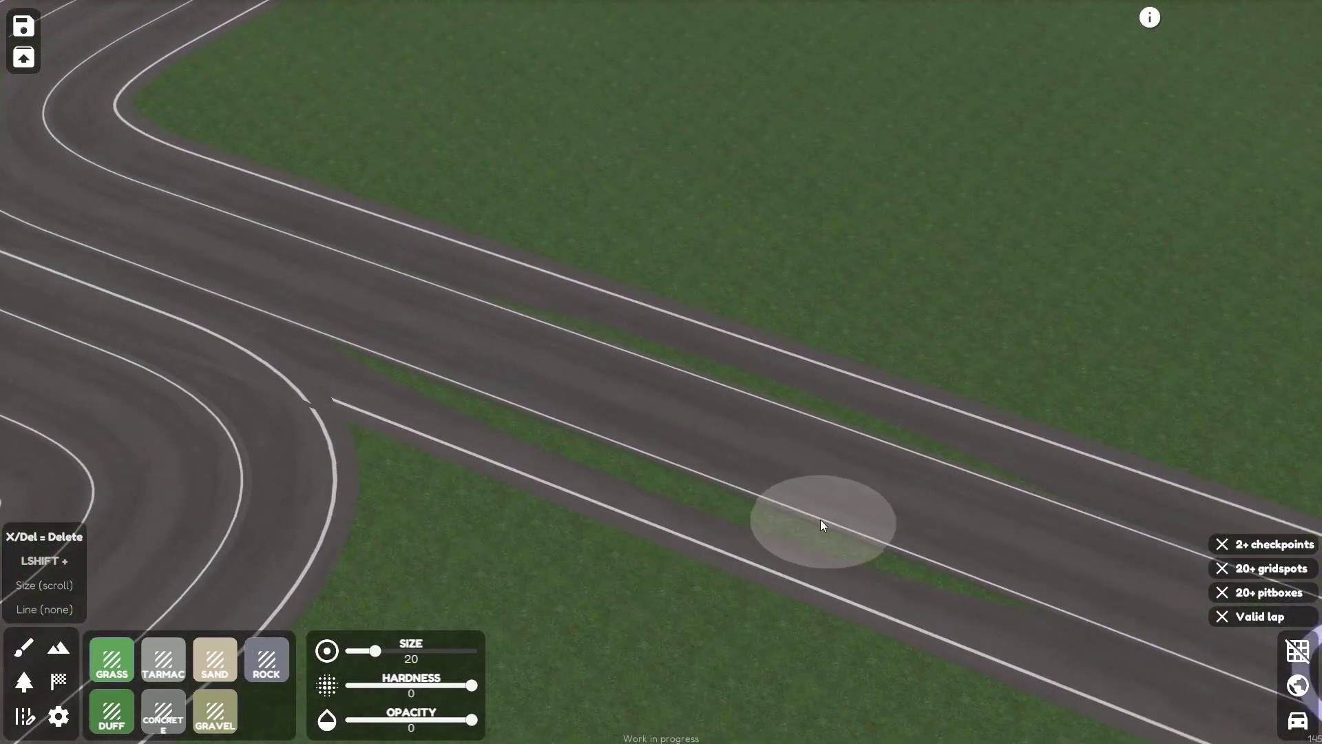
pyautogui.moveTo(821, 519)
pyautogui.mouseDown(button='middle')
pyautogui.moveTo(544, 414)
pyautogui.moveTo(705, 446)
pyautogui.moveTo(599, 469)
pyautogui.mouseUp(button='middle')
# - Add a separate short road piece on the grass inside the circuit
pyautogui.click(25, 716)
pyautogui.moveTo(385, 513); pyautogui.dragTo(513, 551, button='middle')
pyautogui.click(112, 661)
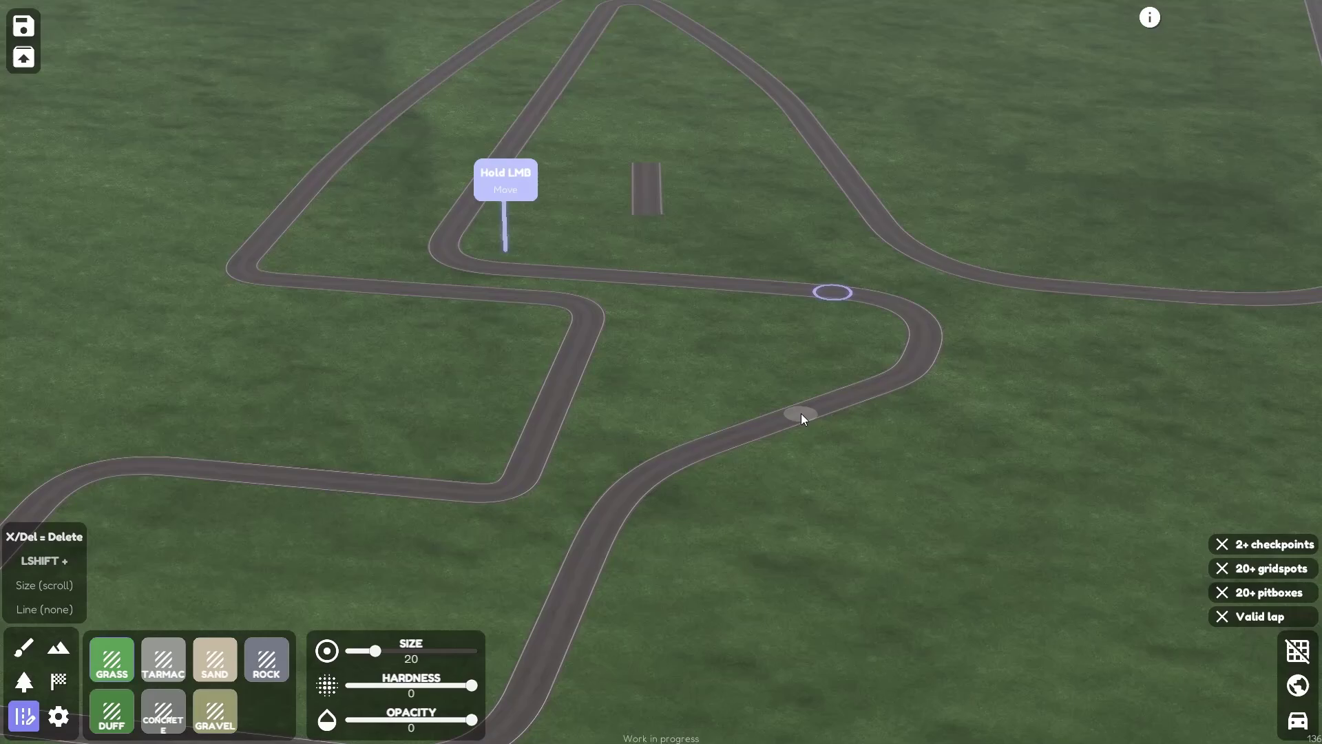
# - Review the closed circuit's overall shape, from the twisty infield to the long sweeping curve at the far end
pyautogui.moveTo(801, 414); pyautogui.dragTo(728, 357, button='middle')
pyautogui.scroll(-3, 731, 359)
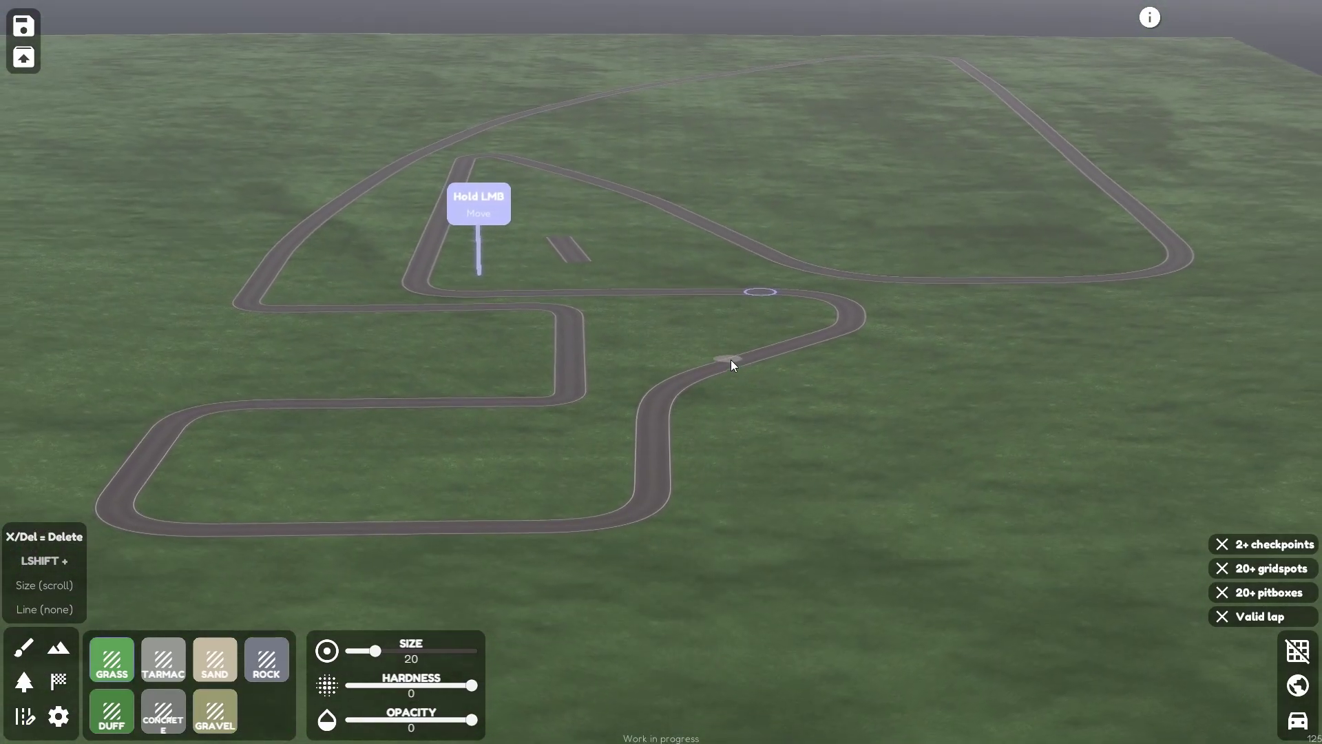
pyautogui.press('w')
pyautogui.press('d')
pyautogui.moveTo(894, 379); pyautogui.dragTo(431, 374, button='middle')
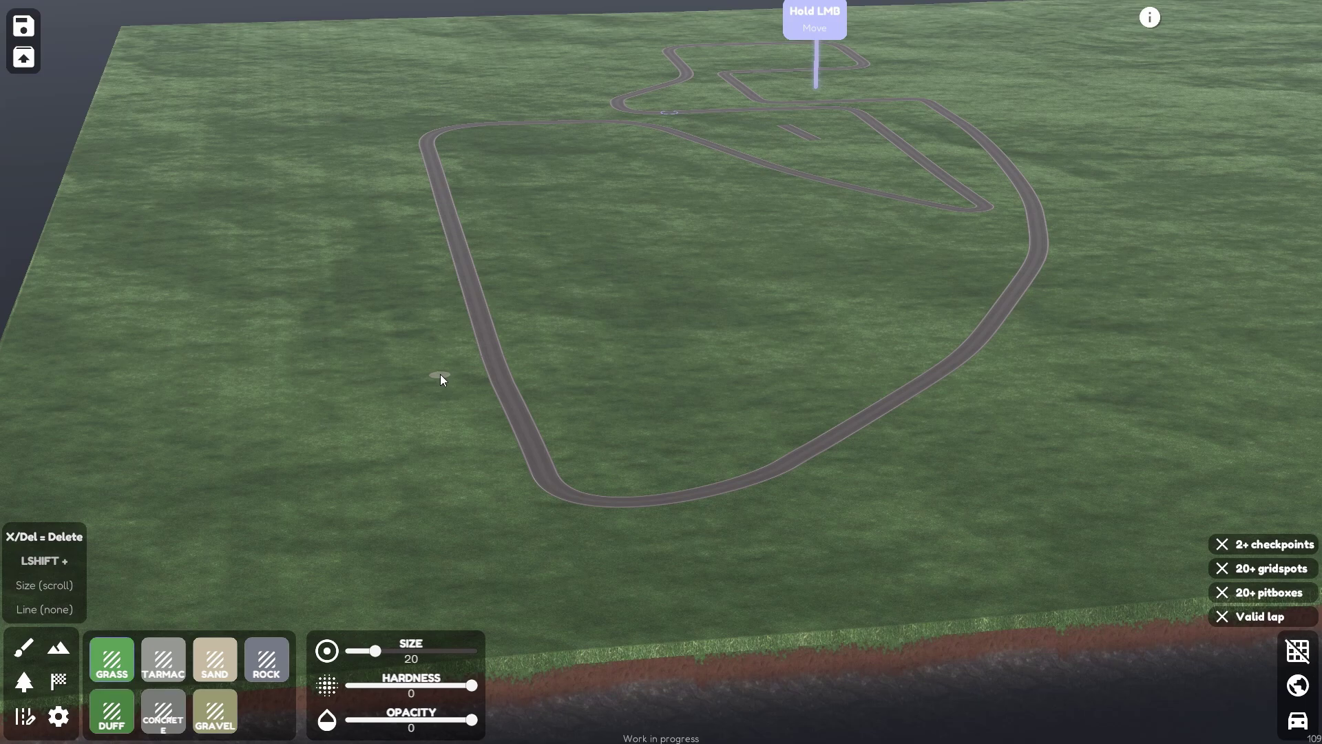
pyautogui.scroll(2, 441, 374)
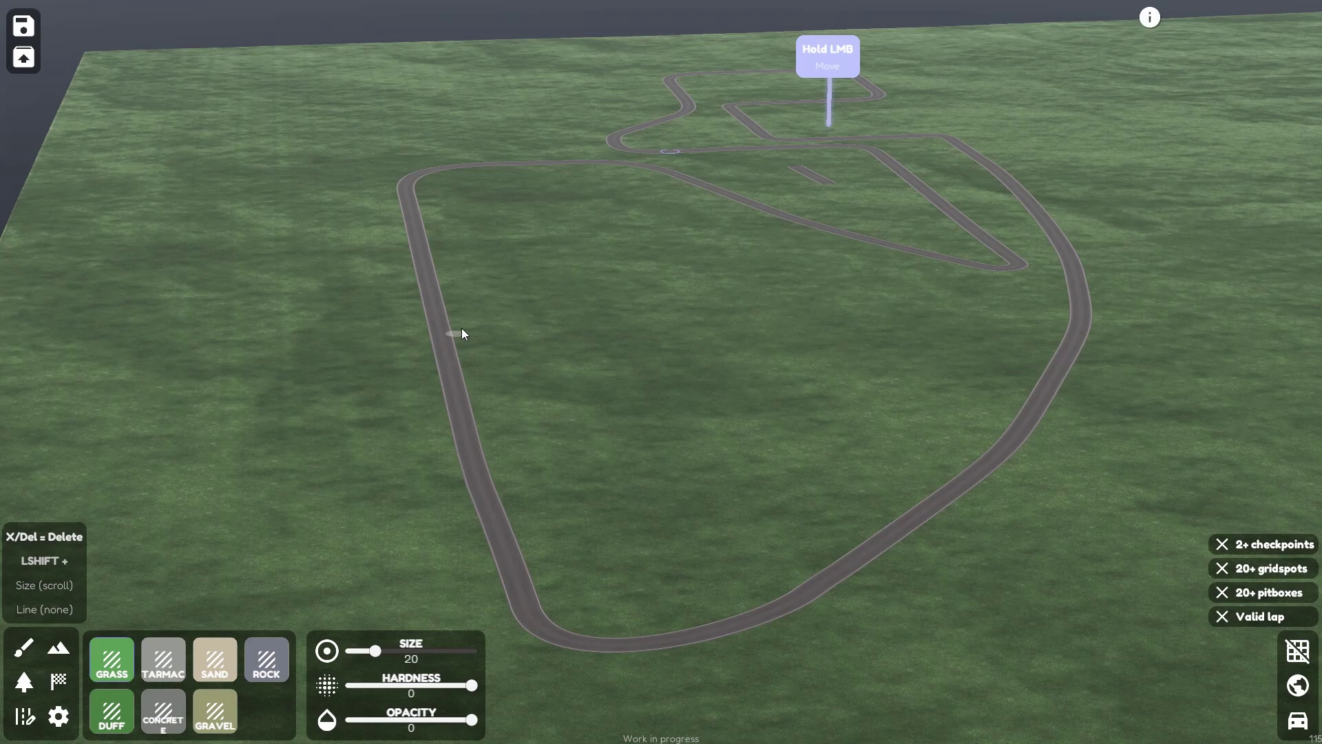
pyautogui.press('w')
pyautogui.moveTo(445, 312); pyautogui.dragTo(713, 407, button='middle')
# - Delete the short separate road piece lying in the infield
pyautogui.click(25, 716)
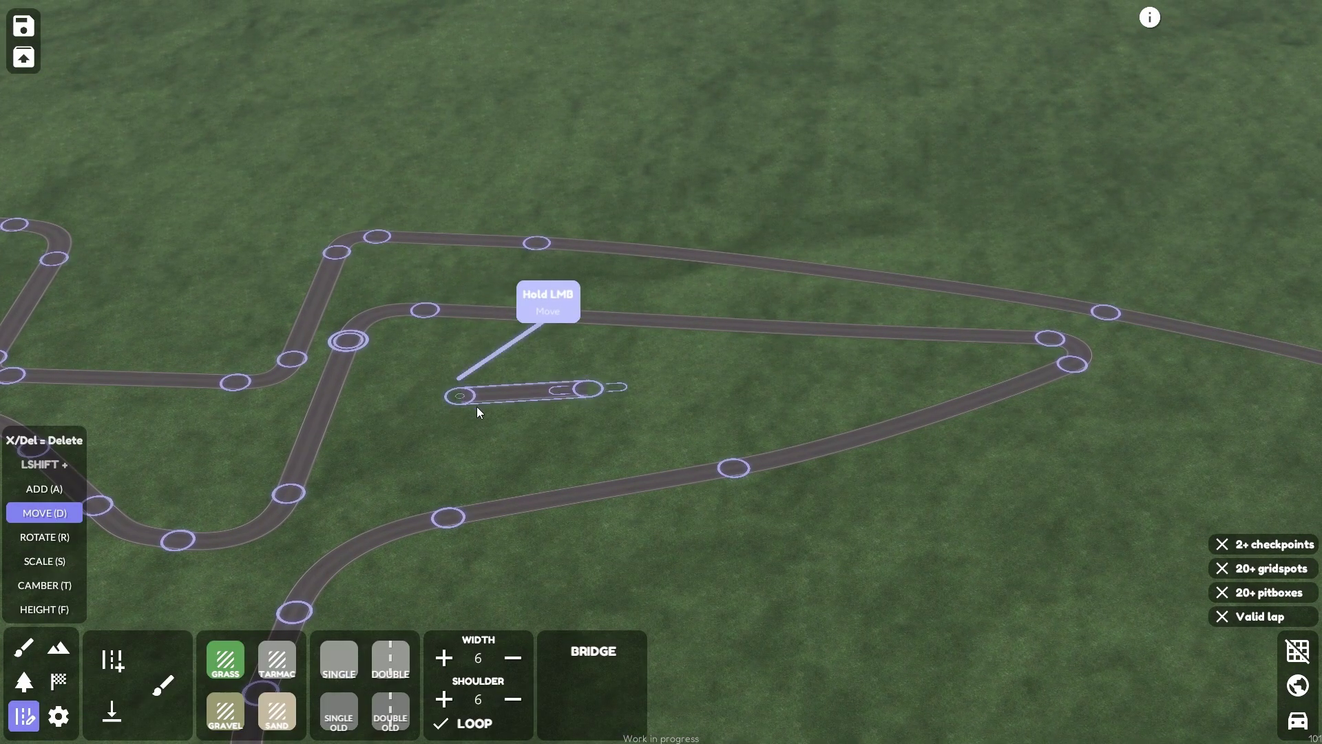
pyautogui.press('x')
pyautogui.press('s')
pyautogui.press('a')
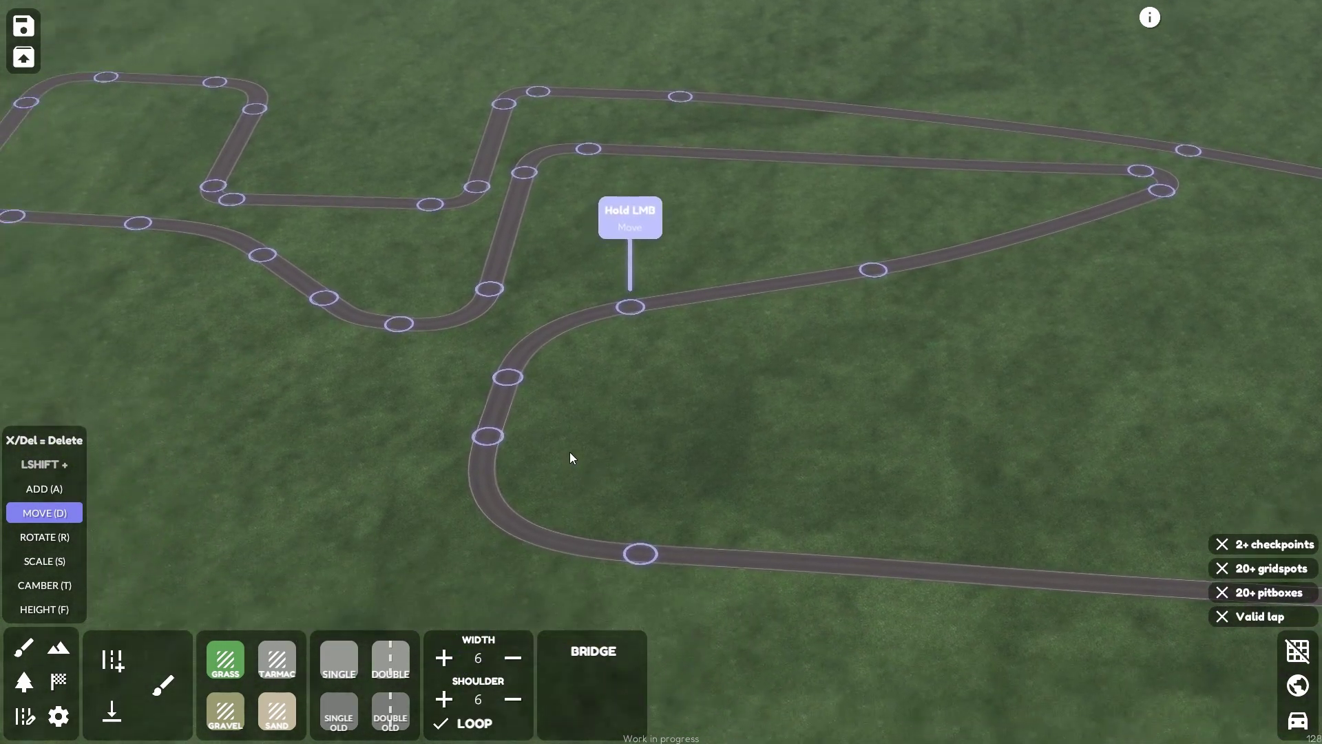
# - Examine the complete road loop from several sides, comparing its long outer sections with the infield corners
pyautogui.moveTo(569, 452); pyautogui.dragTo(594, 498, button='middle')
pyautogui.scroll(-1, 661, 496)
pyautogui.moveTo(663, 502); pyautogui.dragTo(1009, 367, button='right')
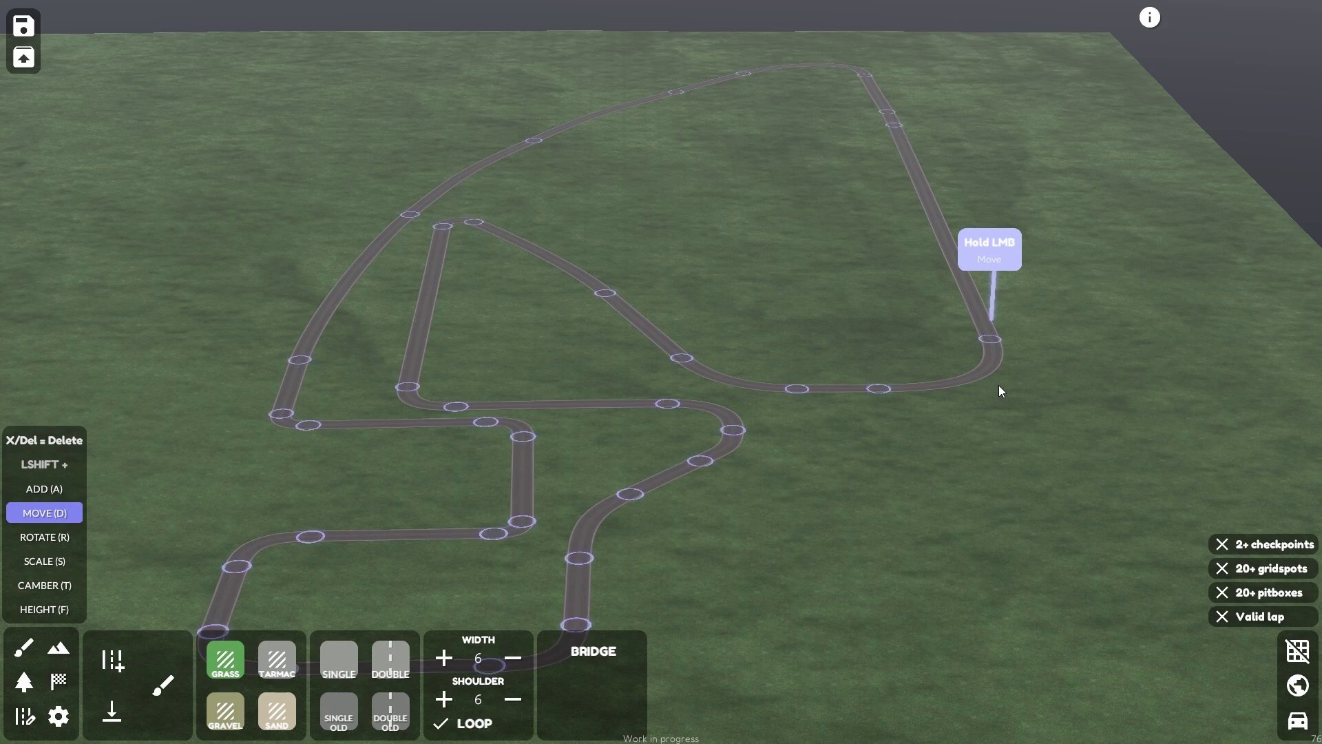
pyautogui.moveTo(1001, 391); pyautogui.dragTo(891, 365, button='right')
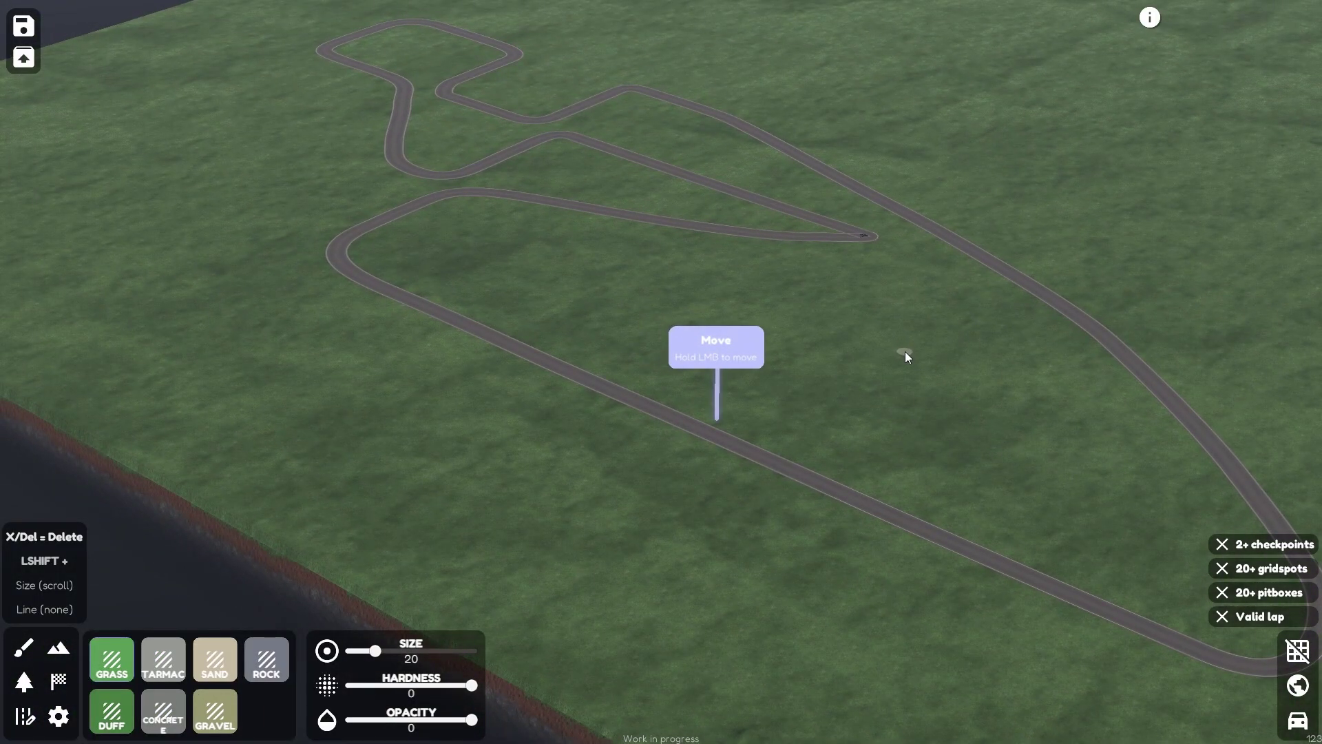
pyautogui.moveTo(905, 352); pyautogui.dragTo(527, 335, button='right')
pyautogui.press('w')
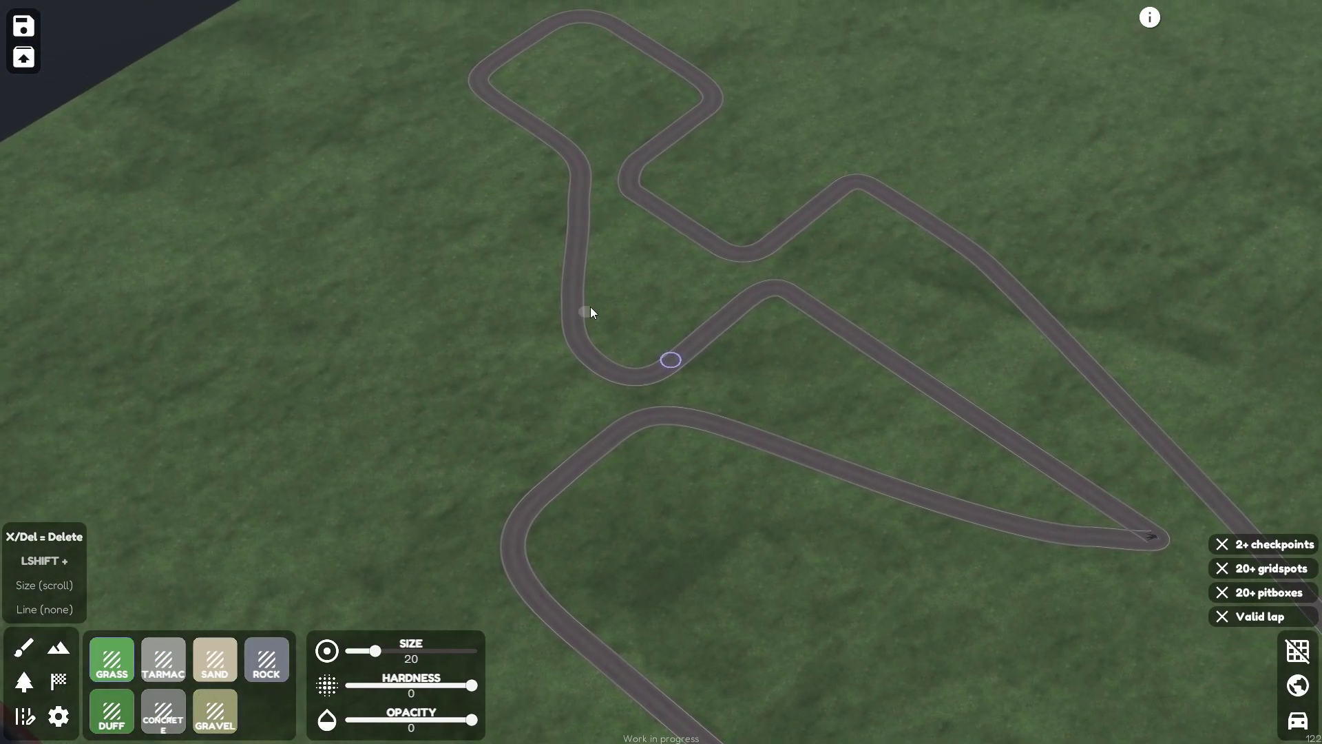
pyautogui.press('a')
pyautogui.moveTo(618, 204); pyautogui.dragTo(425, 449, button='right')
pyautogui.moveTo(849, 354); pyautogui.dragTo(877, 265, button='right')
pyautogui.press('d')
pyautogui.press('w')
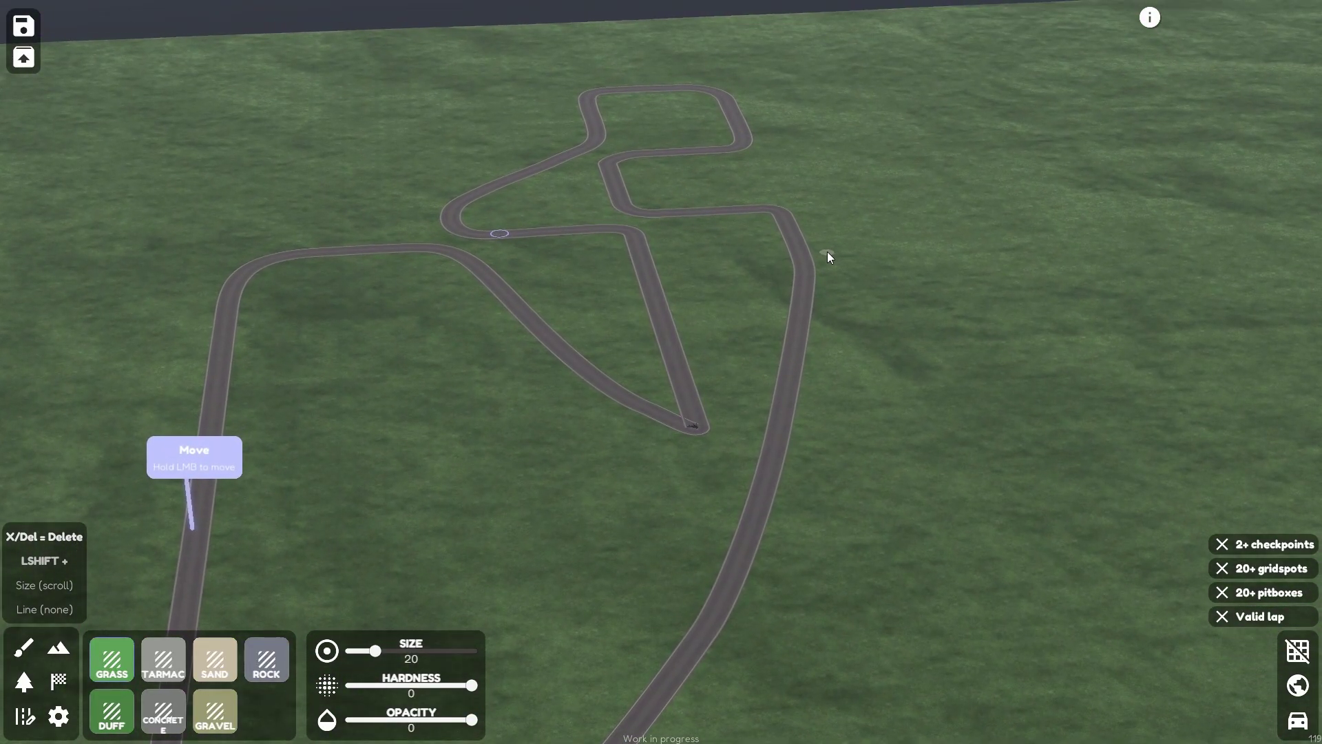
# - Inspect the sharp hairpin and the straights that lead into and out of it
pyautogui.scroll(5, 680, 421)
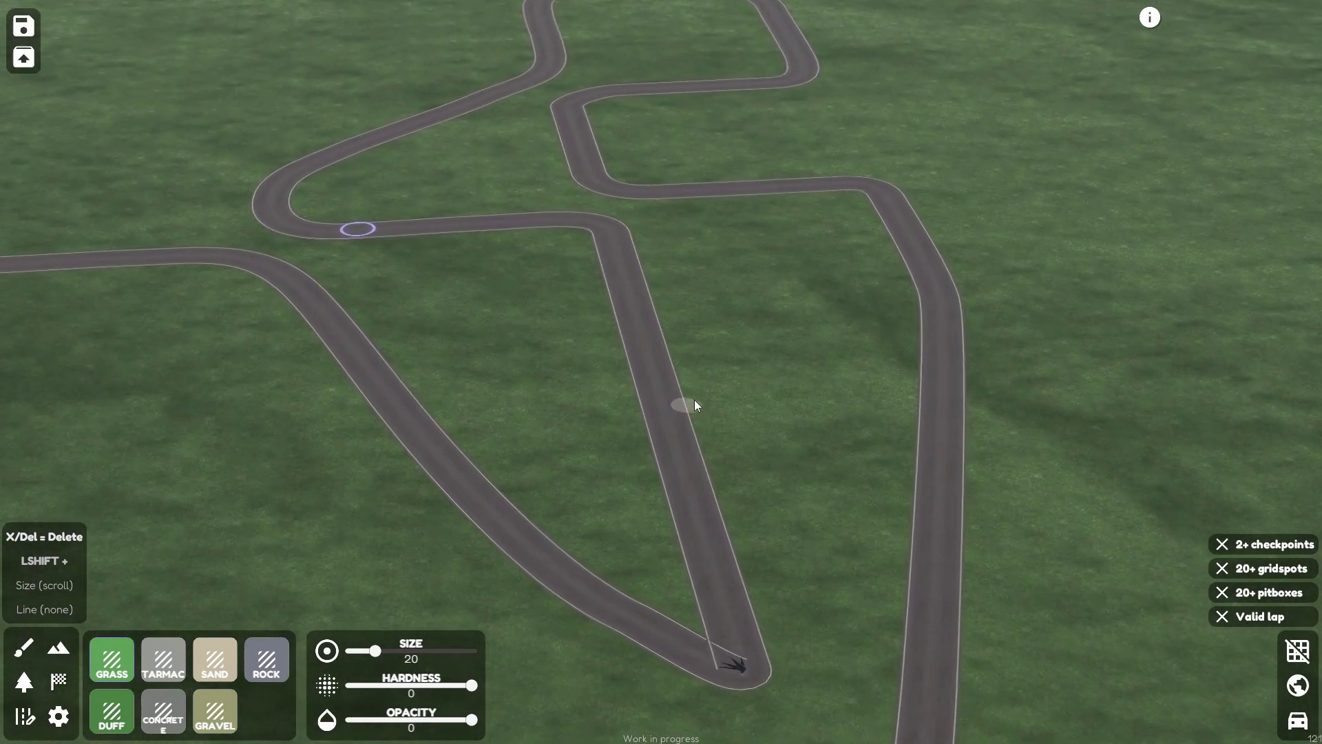
pyautogui.moveTo(694, 400); pyautogui.dragTo(694, 369, button='right')
pyautogui.moveTo(631, 136); pyautogui.dragTo(892, 289, button='right')
pyautogui.moveTo(526, 287)
pyautogui.mouseDown(button='right')
pyautogui.moveTo(814, 313)
pyautogui.moveTo(622, 384)
pyautogui.moveTo(820, 393)
pyautogui.moveTo(789, 474)
pyautogui.moveTo(804, 330)
pyautogui.moveTo(806, 374)
pyautogui.mouseUp(button='right')
pyautogui.press('d')
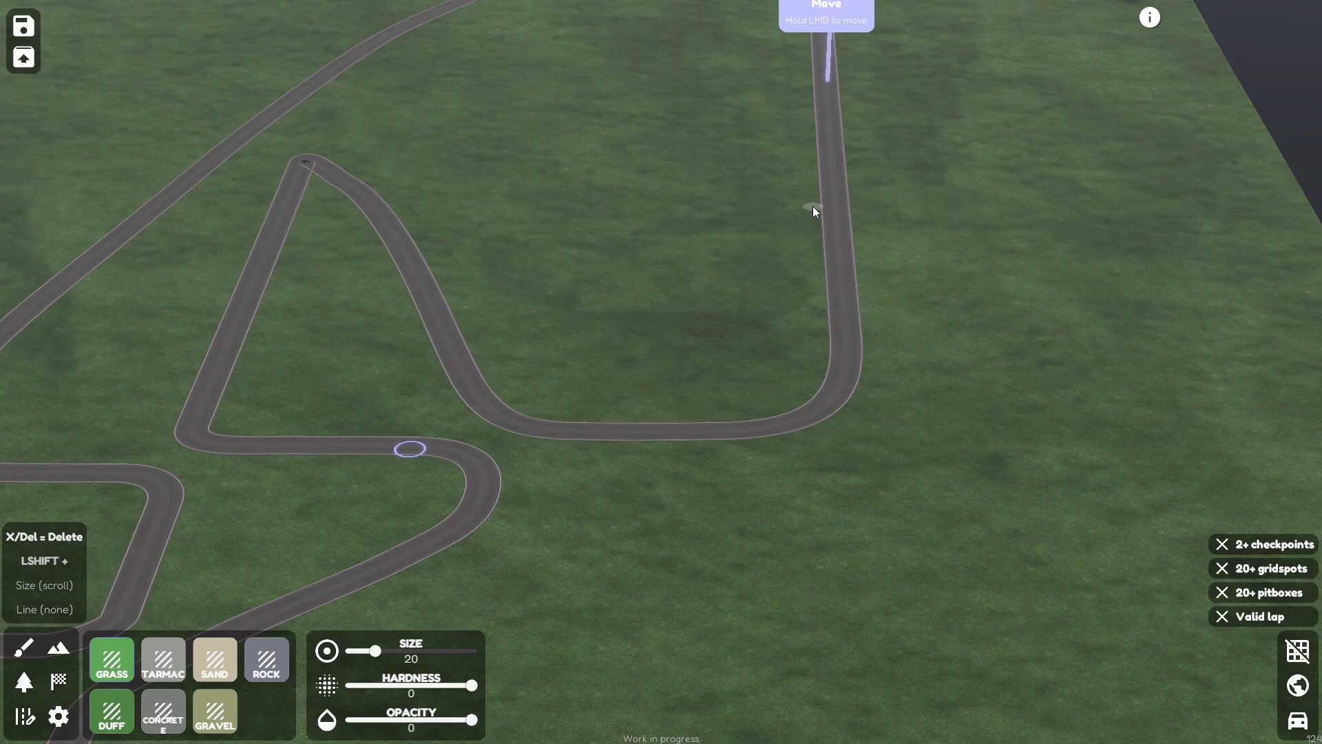
# - Examine the long straight and the rounded corner at its end up close
pyautogui.press('d')
pyautogui.press('w')
pyautogui.scroll(5, 652, 458)
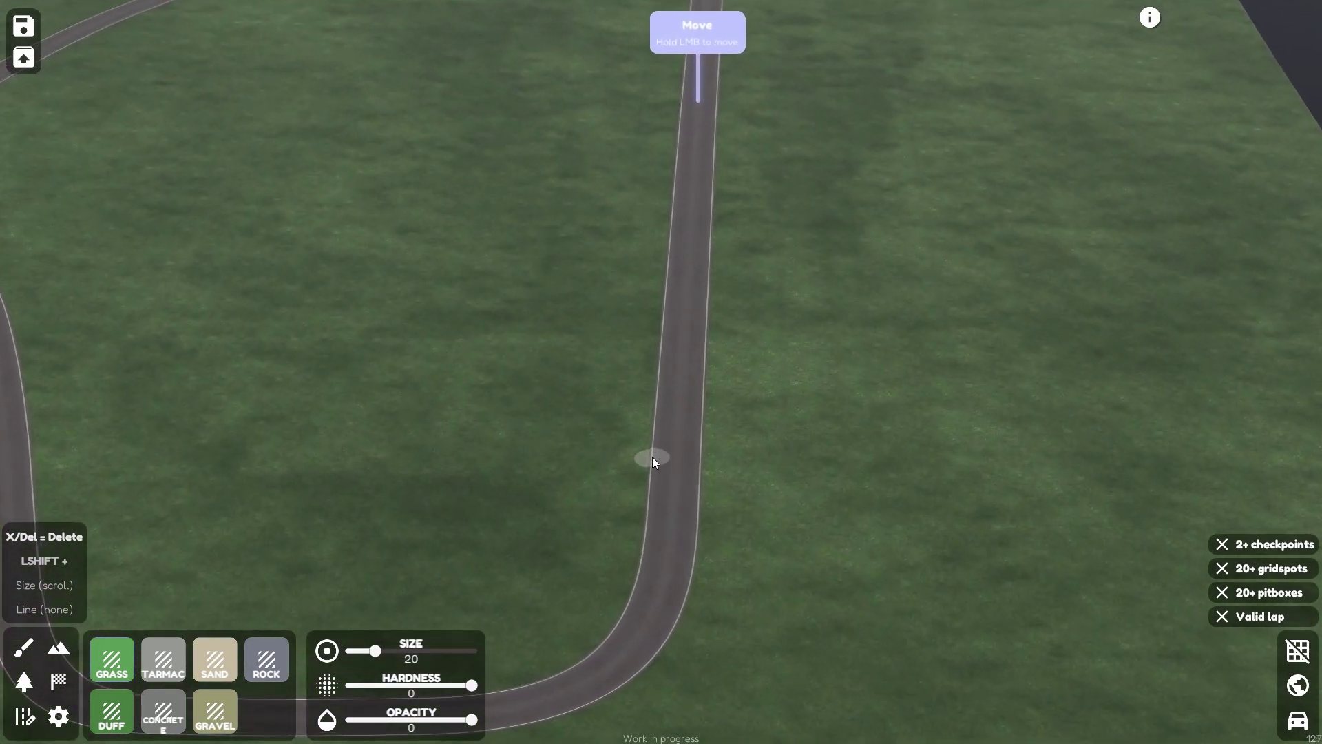
pyautogui.press('d')
pyautogui.scroll(6, 654, 455)
pyautogui.moveTo(658, 457)
pyautogui.mouseDown(button='right')
pyautogui.moveTo(670, 356)
pyautogui.moveTo(340, 363)
pyautogui.moveTo(820, 342)
pyautogui.moveTo(540, 287)
pyautogui.moveTo(576, 278)
pyautogui.moveTo(340, 406)
pyautogui.moveTo(416, 372)
pyautogui.moveTo(661, 336)
pyautogui.moveTo(874, 351)
pyautogui.moveTo(500, 458)
pyautogui.moveTo(723, 419)
pyautogui.moveTo(398, 399)
pyautogui.moveTo(490, 336)
pyautogui.moveTo(789, 379)
pyautogui.moveTo(1151, 378)
pyautogui.moveTo(684, 395)
pyautogui.moveTo(578, 301)
pyautogui.mouseUp(button='right')
pyautogui.press('d')
pyautogui.press('a')
pyautogui.scroll(-5, 340, 406)
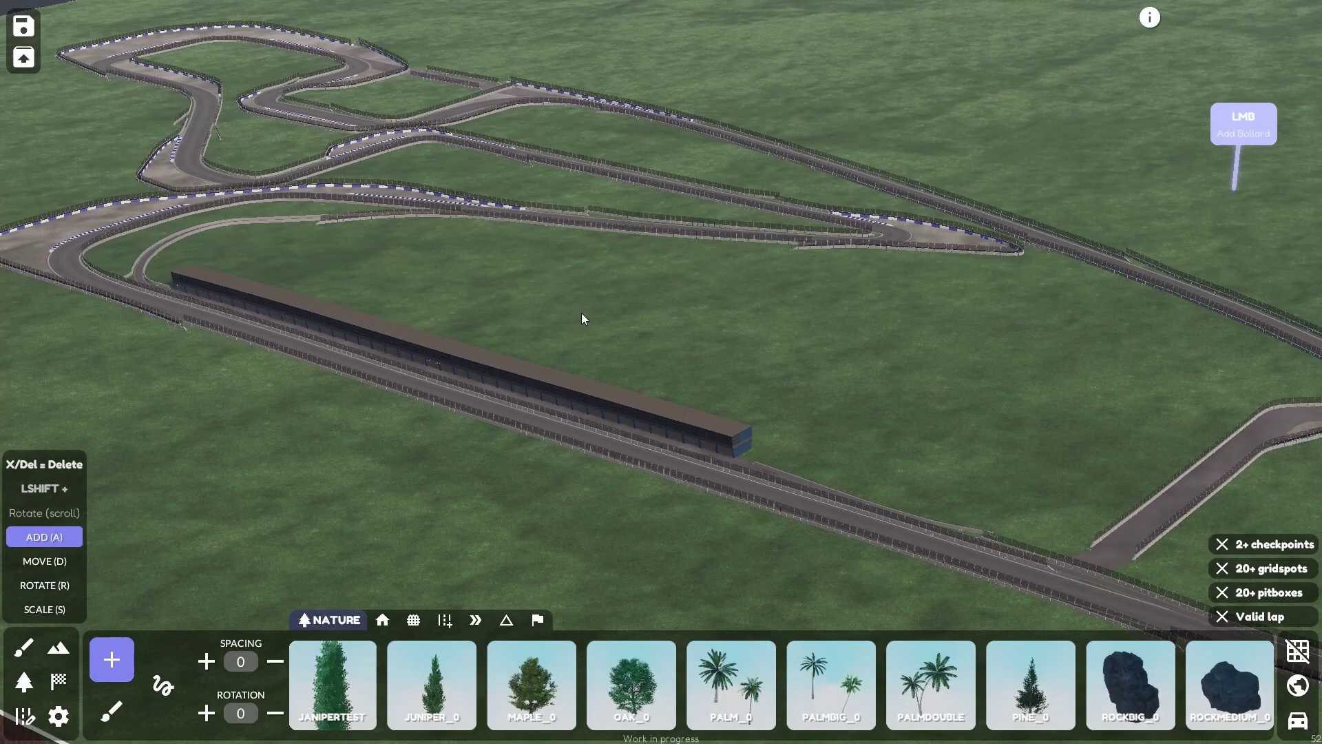
# - Inspect the pit building, the main straight and the fenced curve on the furnished circuit
pyautogui.moveTo(581, 313); pyautogui.dragTo(655, 313, button='right')
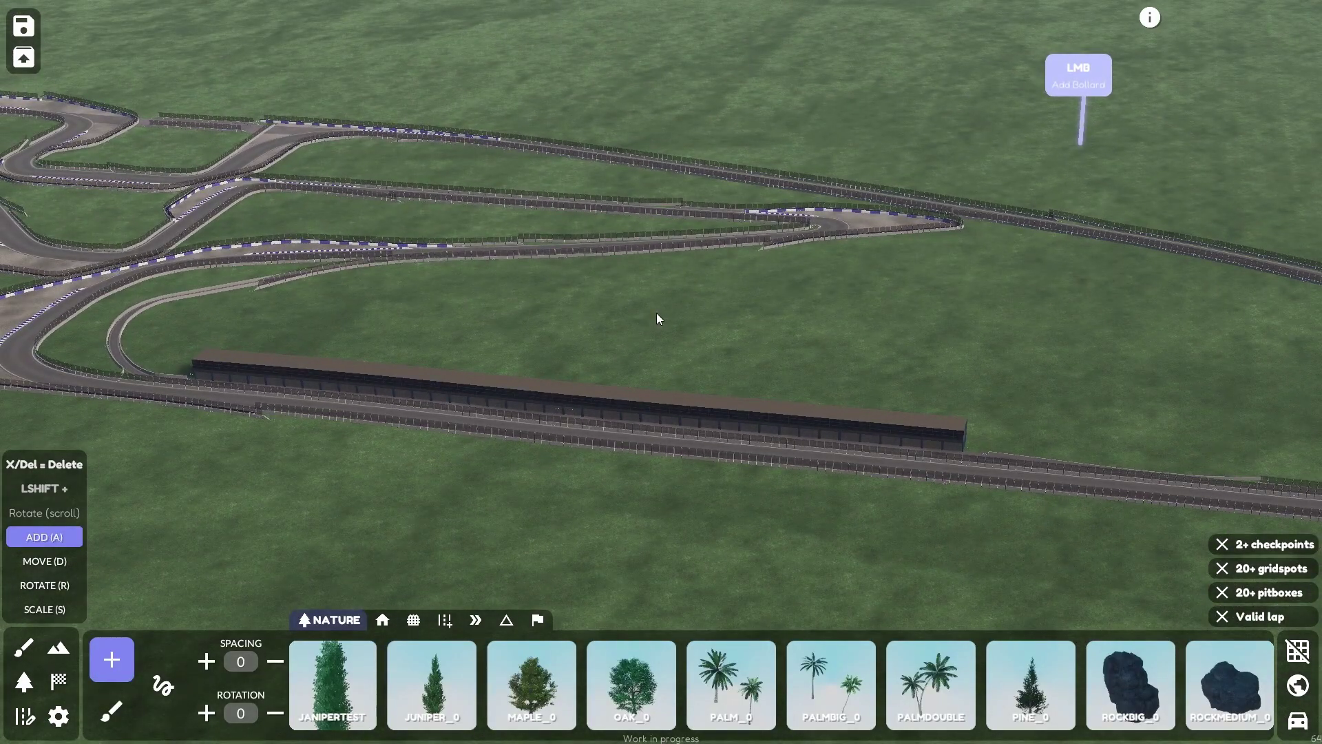
pyautogui.moveTo(699, 380); pyautogui.dragTo(956, 336, button='right')
pyautogui.scroll(5, 881, 339)
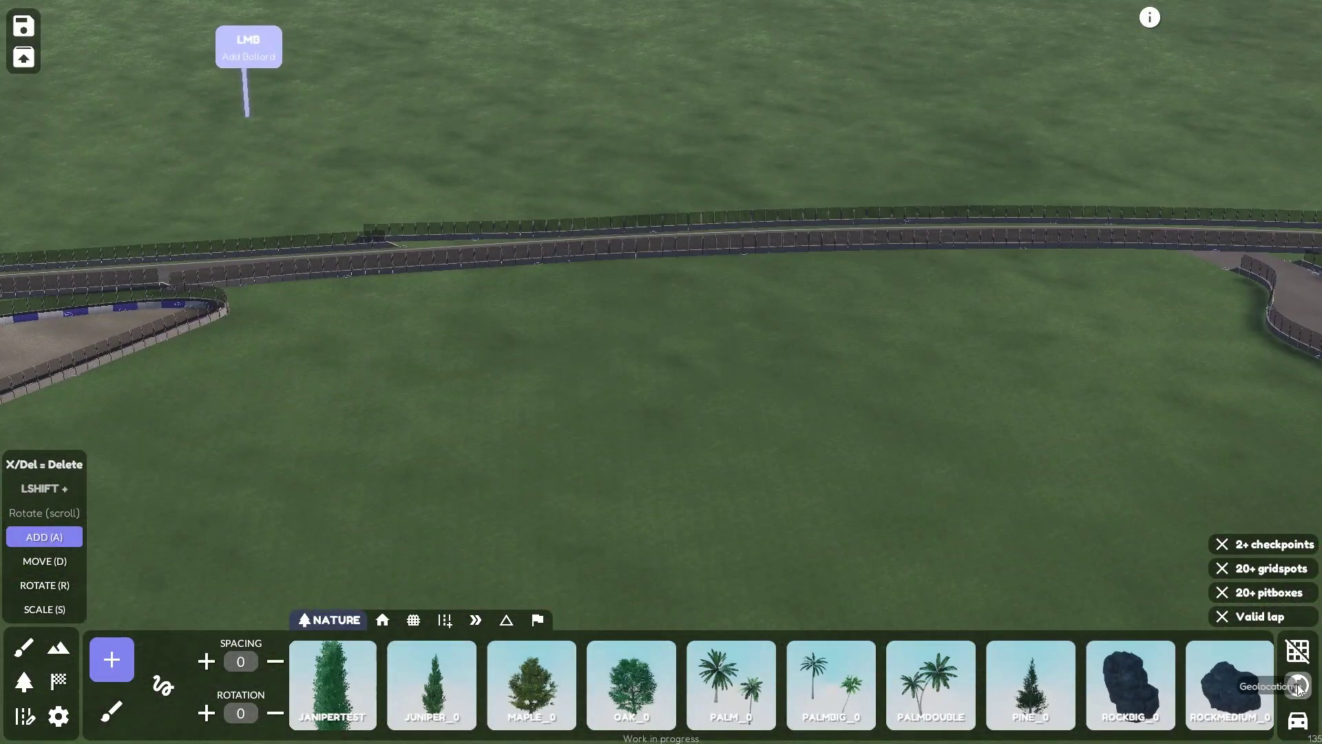
pyautogui.scroll(8, 698, 335)
pyautogui.moveTo(707, 337); pyautogui.dragTo(844, 319, button='right')
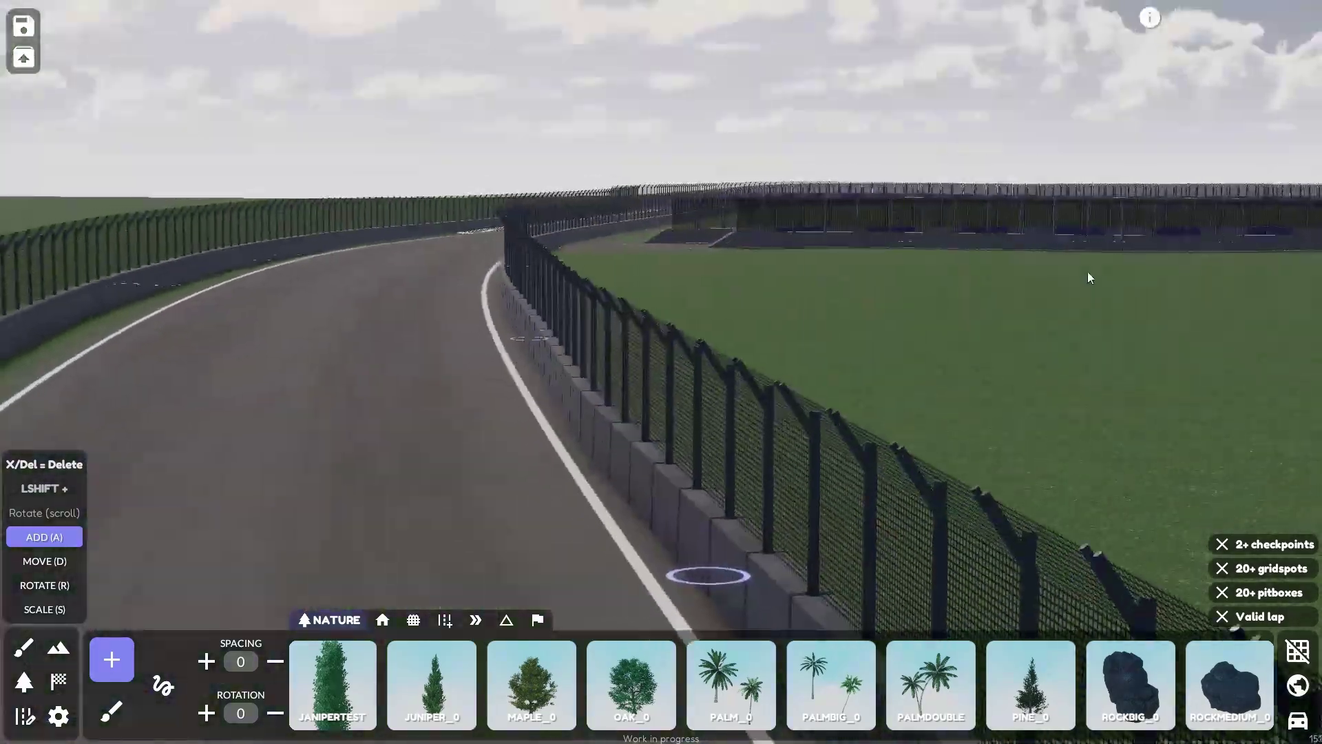
pyautogui.press('Left')
pyautogui.scroll(5, 844, 319)
pyautogui.scroll(3, 737, 357)
# - Inspect the concrete barriers and catch fencing where two roads meet and along the adjoining grass
pyautogui.moveTo(738, 358); pyautogui.dragTo(805, 439, button='right')
pyautogui.scroll(-5, 451, 397)
pyautogui.scroll(2, 805, 439)
pyautogui.scroll(8, 730, 464)
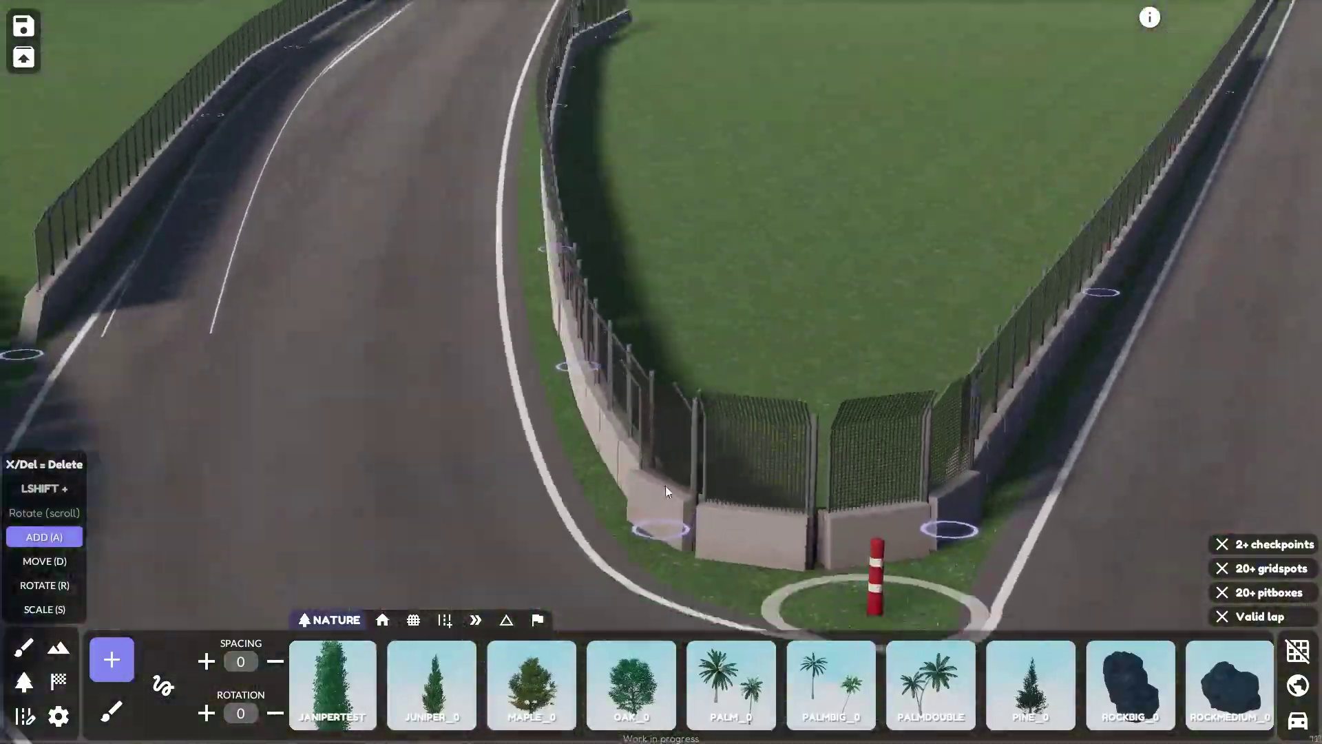
pyautogui.moveTo(666, 486); pyautogui.dragTo(707, 437, button='right')
pyautogui.press('d')
pyautogui.press('w')
pyautogui.scroll(-8, 716, 431)
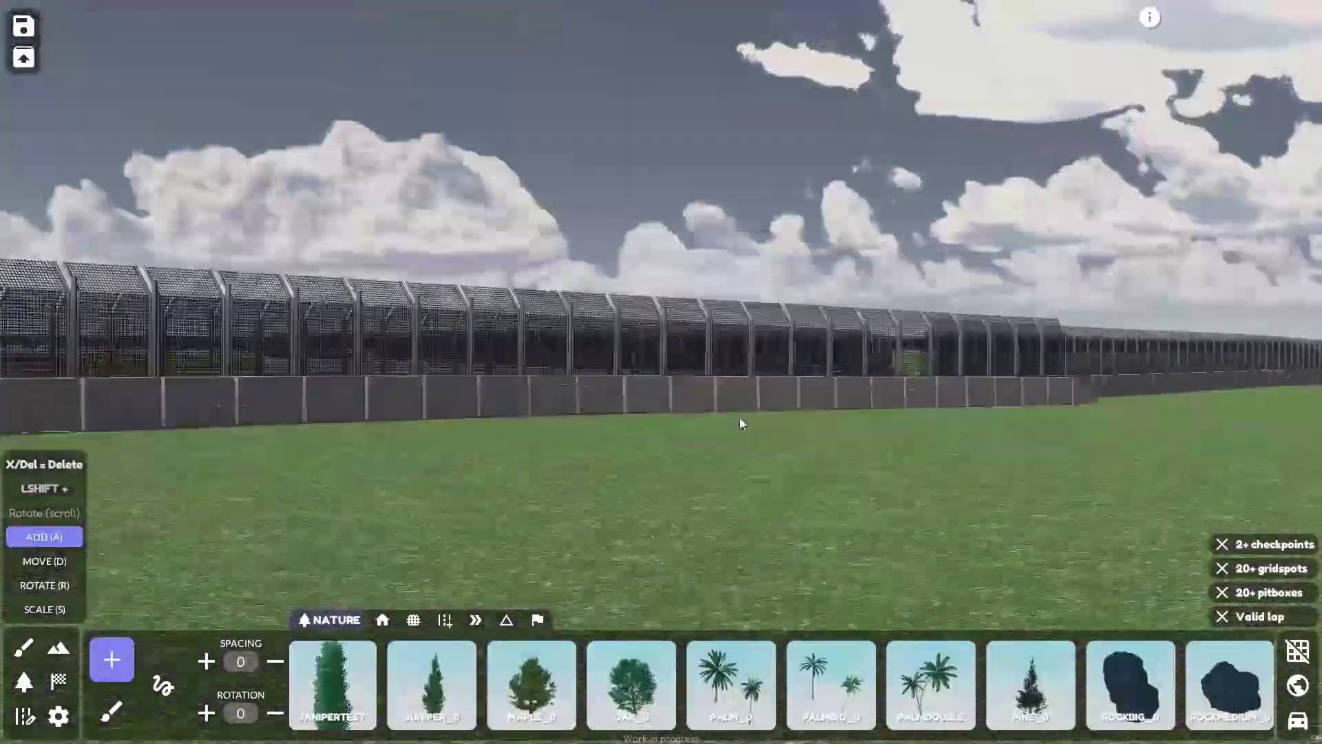
# - Survey the fenced corners, kerbs and gravel run-off areas of the twisty section from above
pyautogui.scroll(-15, 777, 358)
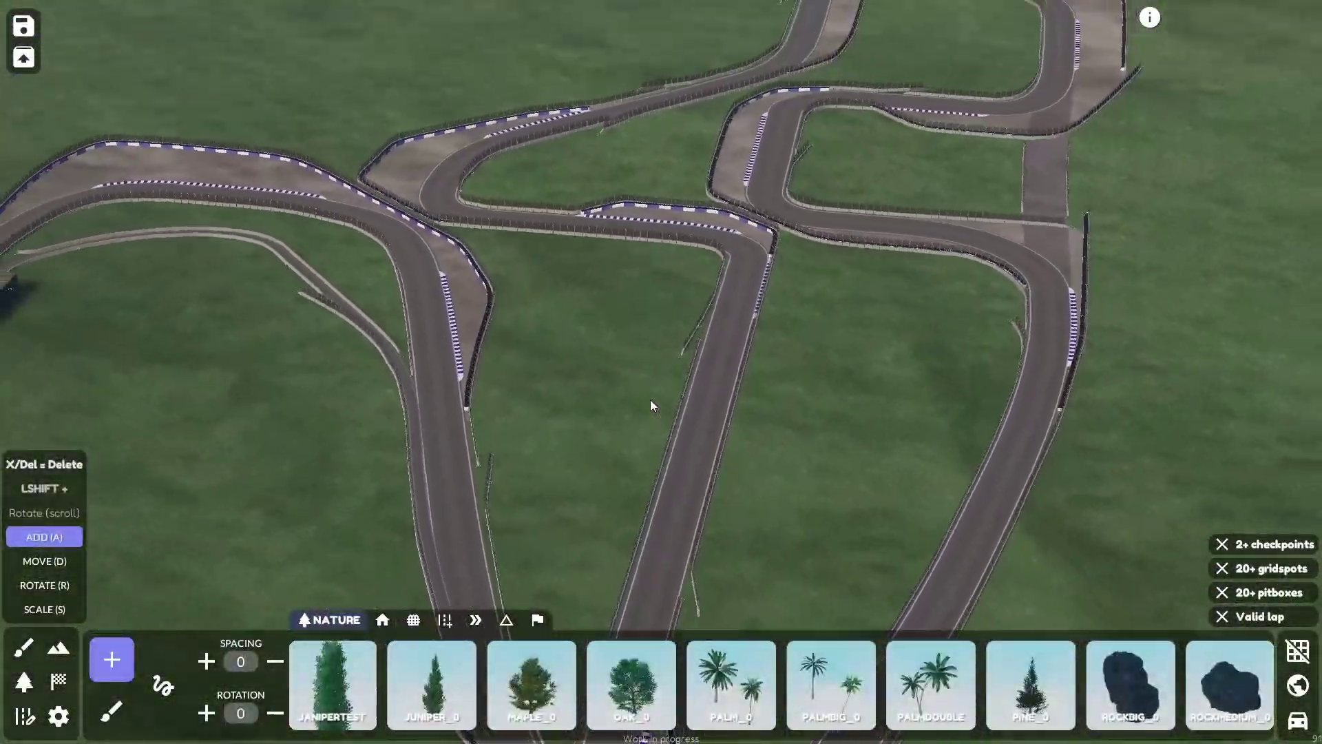
pyautogui.moveTo(604, 399); pyautogui.dragTo(1102, 437, button='right')
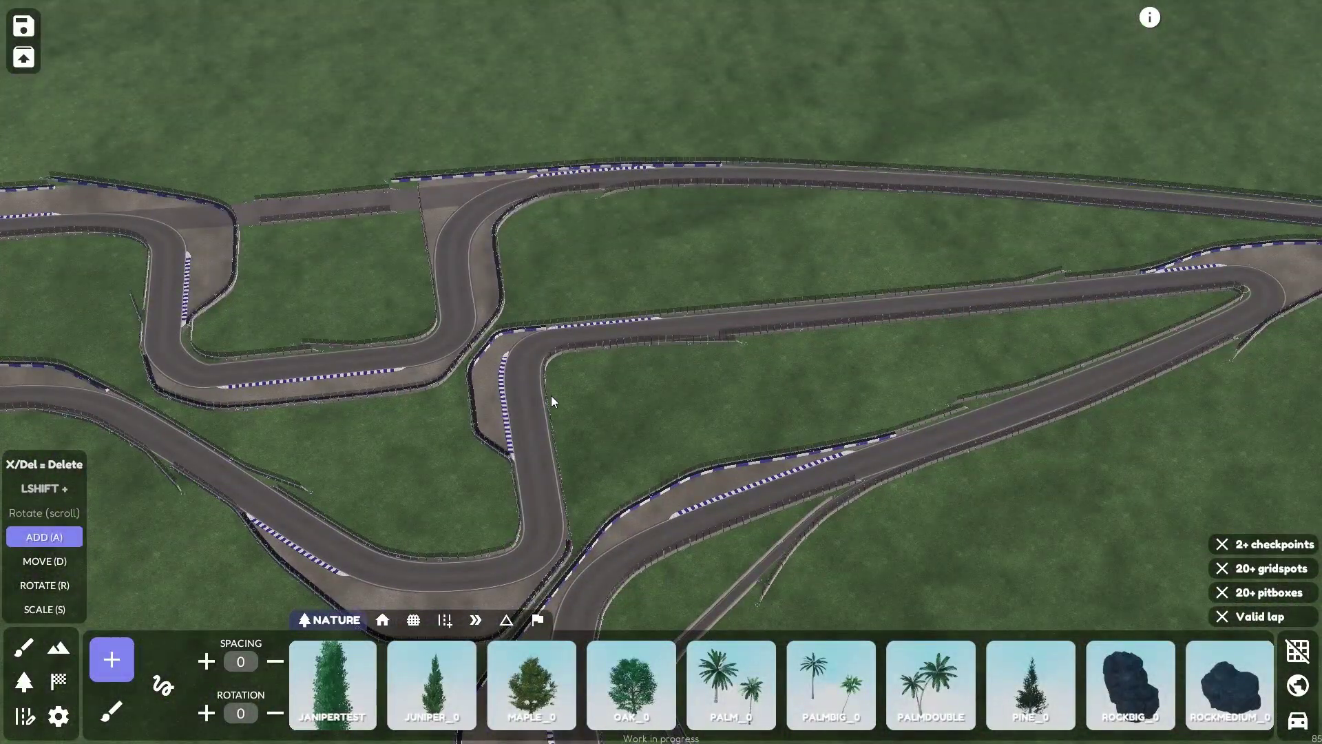
pyautogui.moveTo(551, 396); pyautogui.dragTo(681, 383, button='right')
pyautogui.moveTo(681, 383); pyautogui.dragTo(535, 370, button='middle')
pyautogui.scroll(3, 542, 372)
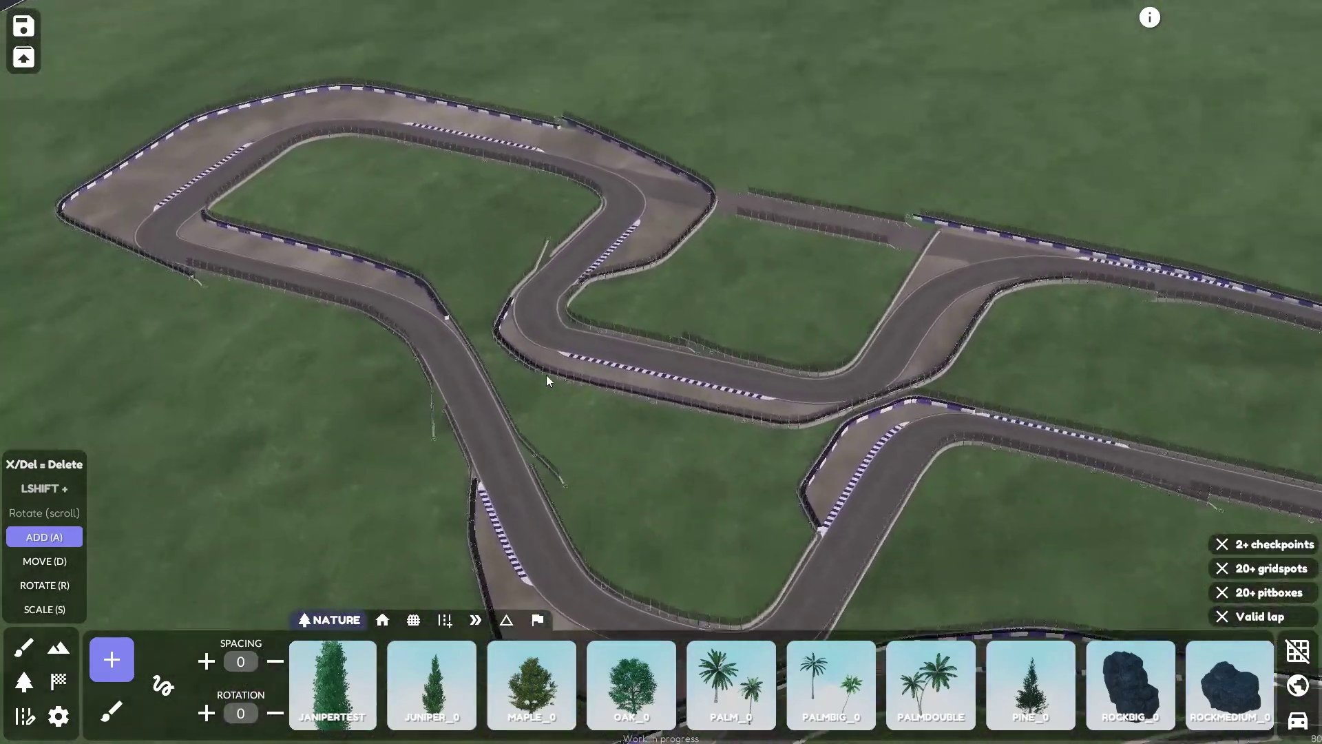
pyautogui.moveTo(547, 374); pyautogui.dragTo(558, 440, button='right')
pyautogui.moveTo(288, 511); pyautogui.dragTo(309, 287, button='right')
pyautogui.moveTo(350, 193); pyautogui.dragTo(478, 333, button='right')
pyautogui.scroll(4, 481, 332)
pyautogui.moveTo(589, 323); pyautogui.dragTo(759, 337, button='right')
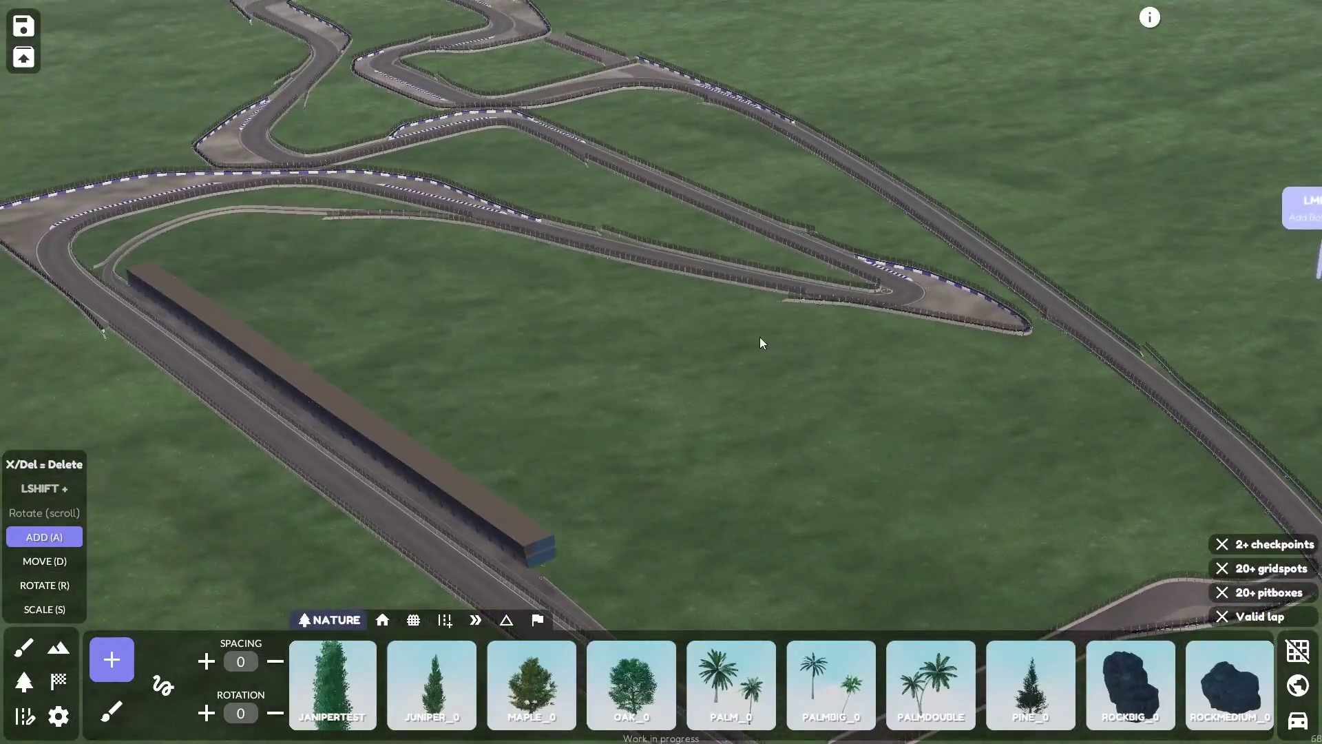
# - Examine how the infield hairpin, twisty corners and pit building fit together by viewing the circuit from opposite ends
pyautogui.moveTo(329, 165); pyautogui.dragTo(722, 406, button='right')
pyautogui.scroll(5, 726, 327)
pyautogui.moveTo(482, 313); pyautogui.dragTo(812, 403, button='middle')
pyautogui.moveTo(812, 403); pyautogui.dragTo(762, 399, button='right')
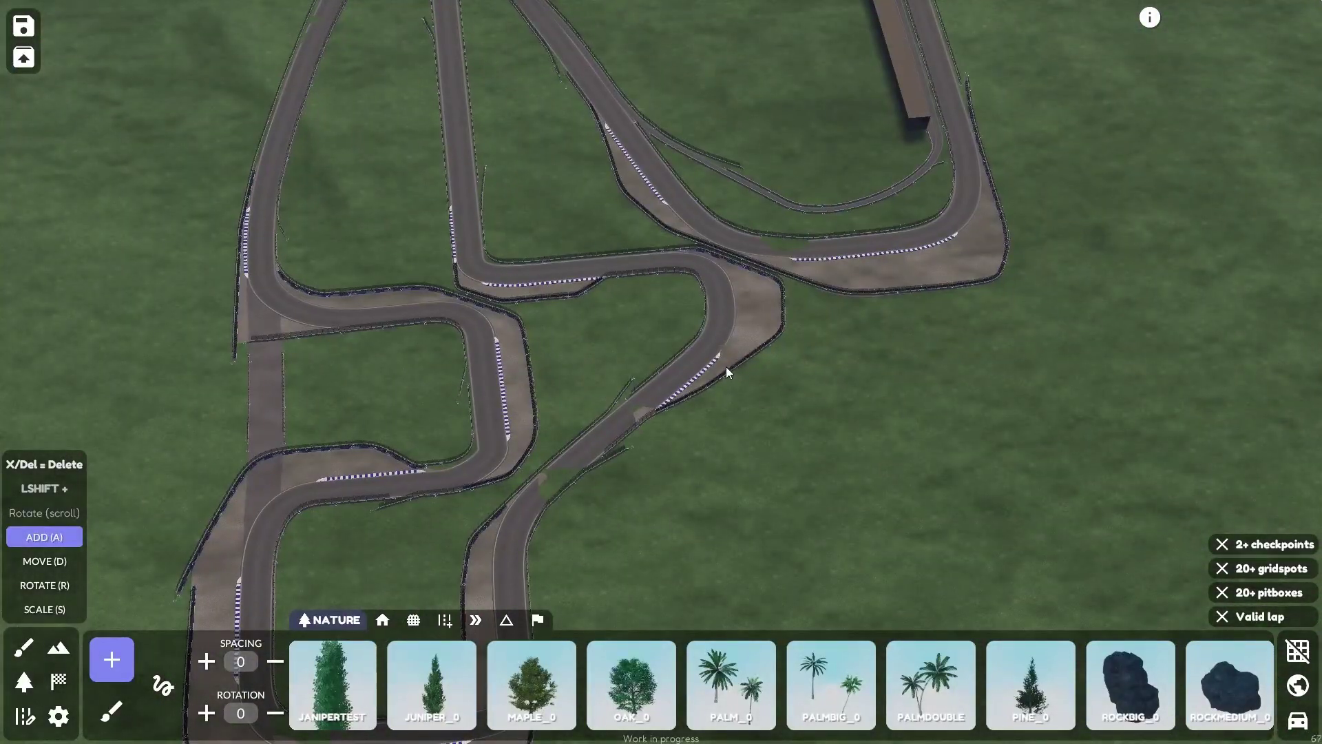
pyautogui.moveTo(440, 307); pyautogui.dragTo(585, 426, button='middle')
pyautogui.scroll(2, 465, 422)
pyautogui.moveTo(568, 374); pyautogui.dragTo(680, 267, button='right')
pyautogui.moveTo(567, 268); pyautogui.dragTo(656, 304, button='middle')
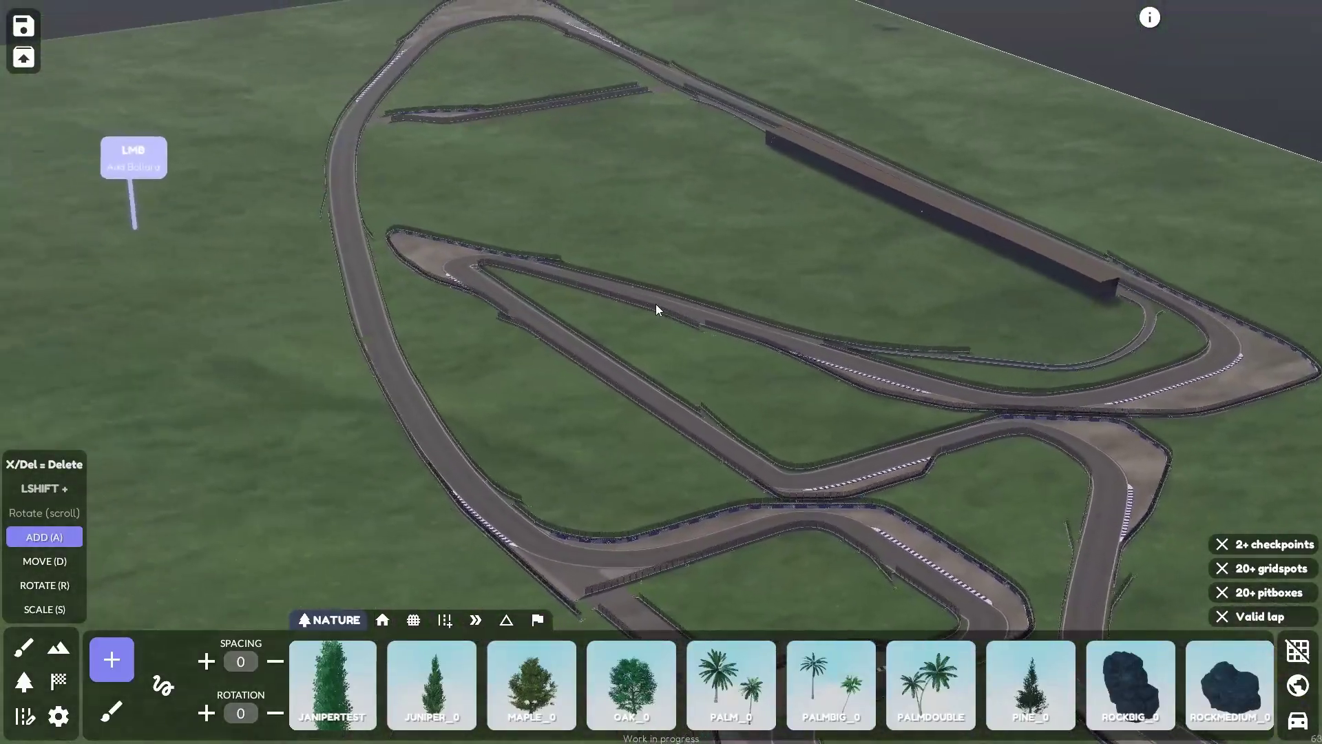
pyautogui.scroll(-2, 655, 304)
pyautogui.moveTo(503, 265); pyautogui.dragTo(538, 300, button='middle')
pyautogui.moveTo(539, 301); pyautogui.dragTo(829, 326, button='right')
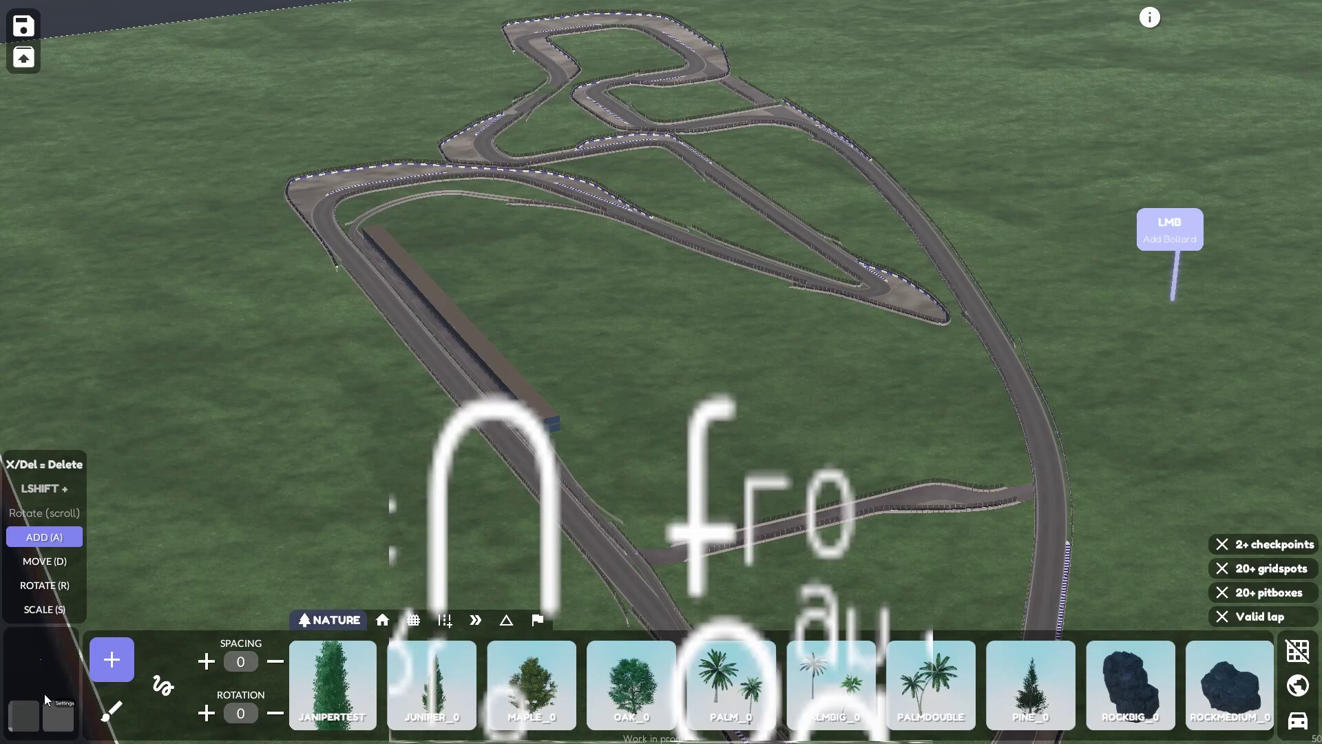
# - Inspect the short link road between the two corners and the access road joining the main straight to the outer curve
pyautogui.moveTo(900, 370); pyautogui.dragTo(933, 429, button='right')
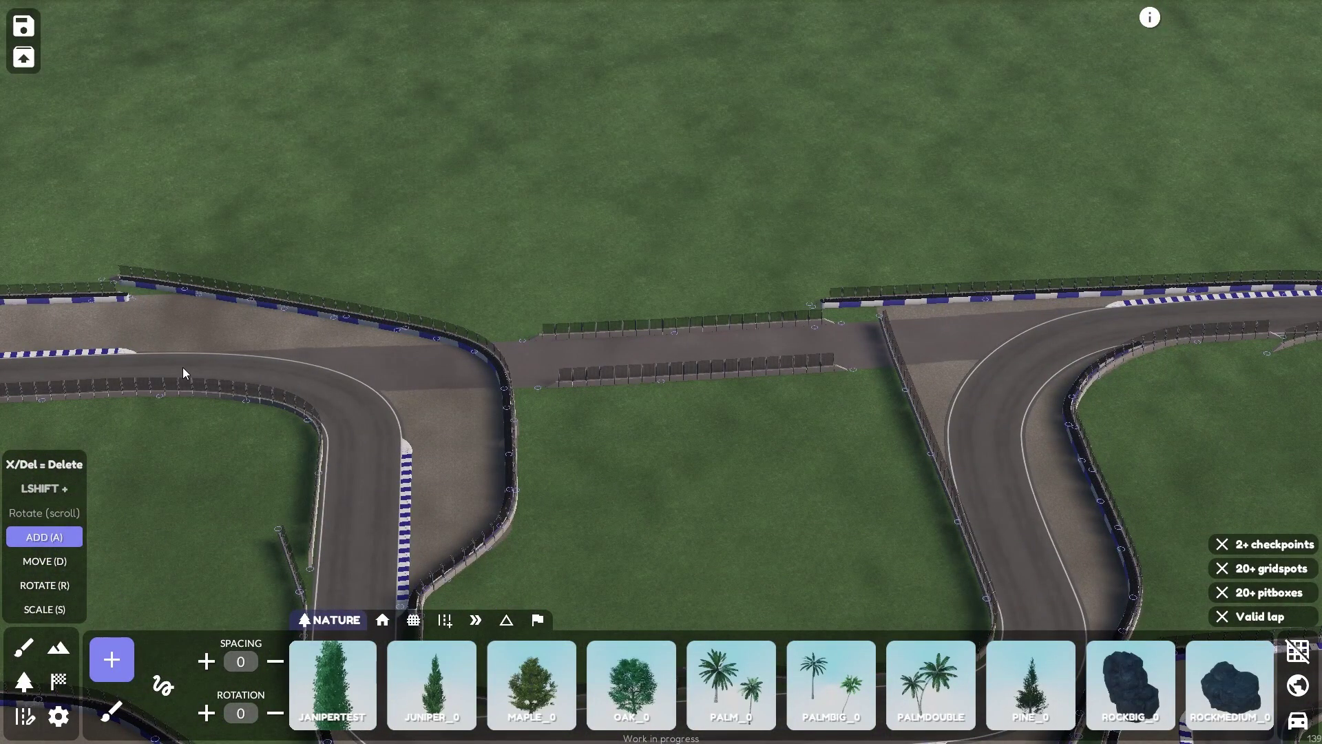
pyautogui.moveTo(189, 372); pyautogui.dragTo(805, 215, button='right')
pyautogui.press('w')
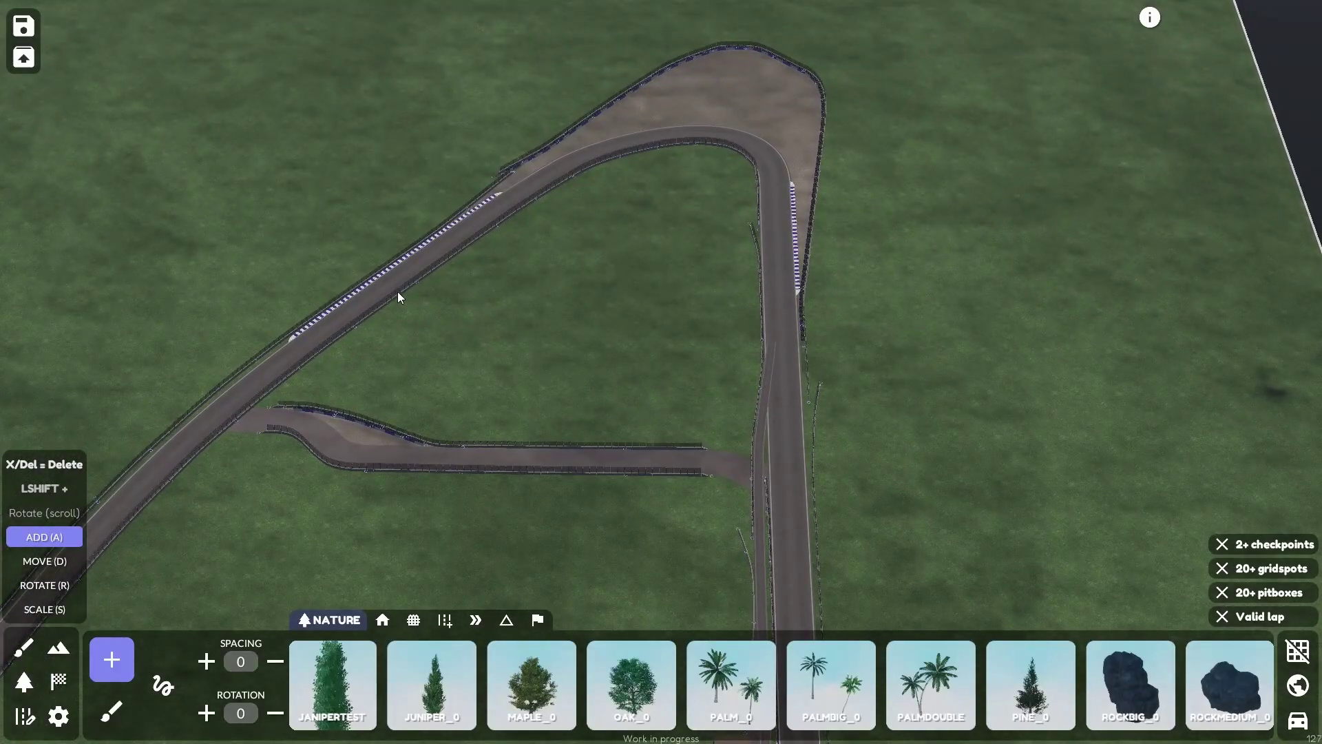
pyautogui.moveTo(756, 432); pyautogui.dragTo(583, 284, button='right')
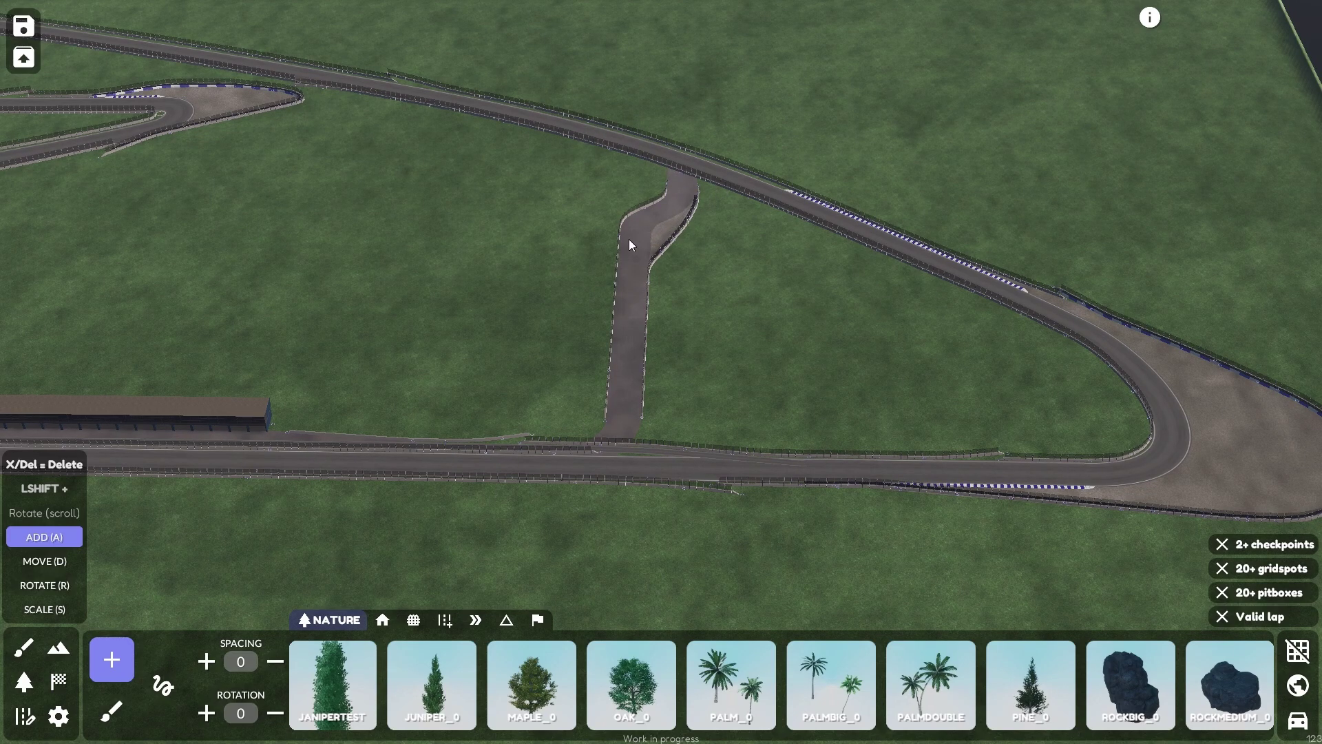
pyautogui.moveTo(610, 457); pyautogui.dragTo(717, 272, button='right')
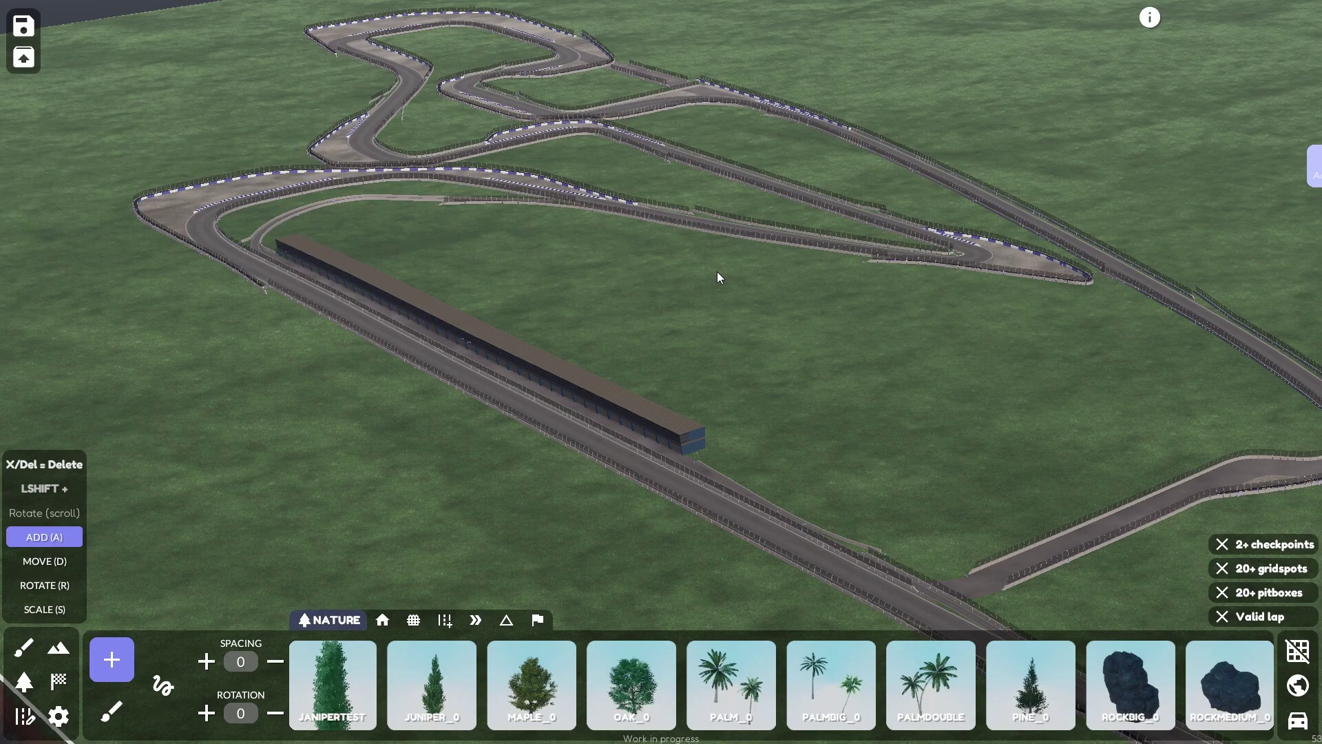
# - Examine the kerbs, run-off areas and painted barriers of the tight infield corners up close
pyautogui.moveTo(578, 275); pyautogui.dragTo(663, 123, button='right')
pyautogui.moveTo(565, 83); pyautogui.dragTo(833, 461, button='right')
pyautogui.scroll(5, 604, 428)
pyautogui.scroll(6, 565, 453)
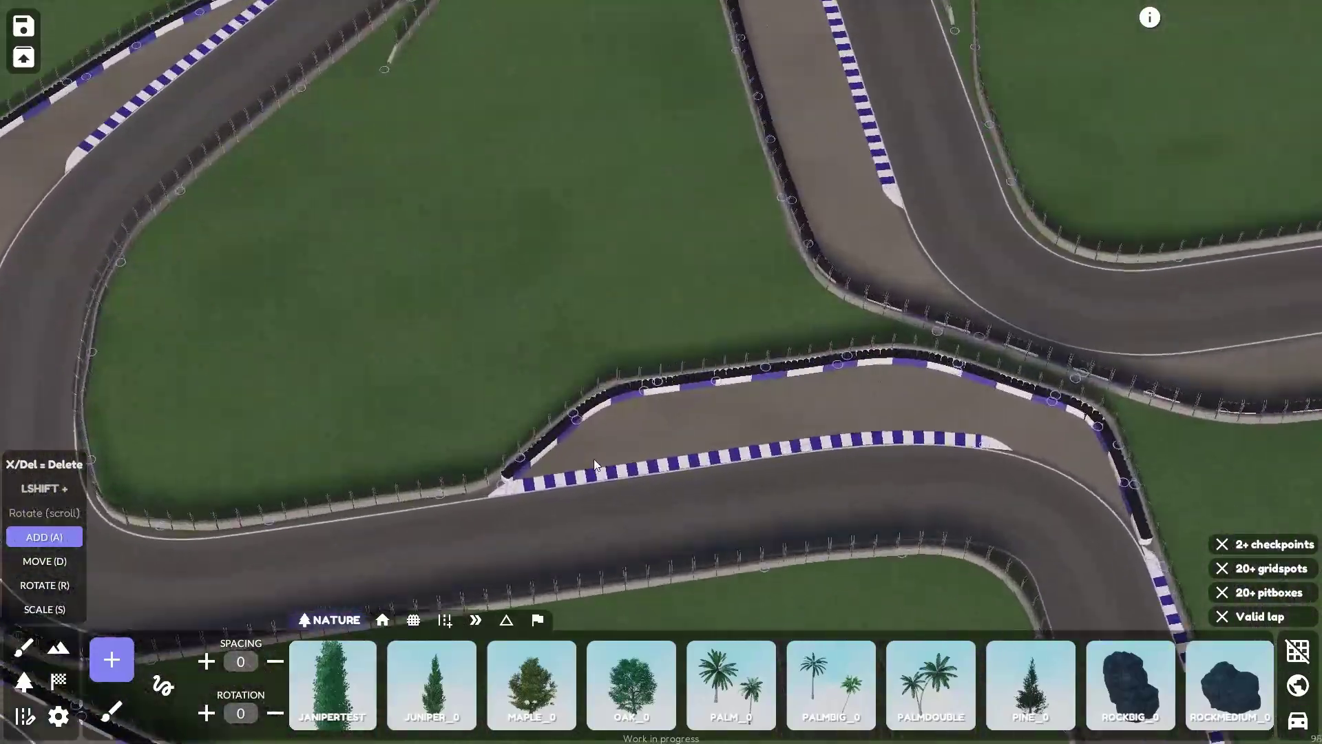
pyautogui.moveTo(605, 460); pyautogui.dragTo(707, 353, button='right')
pyautogui.scroll(-10, 706, 354)
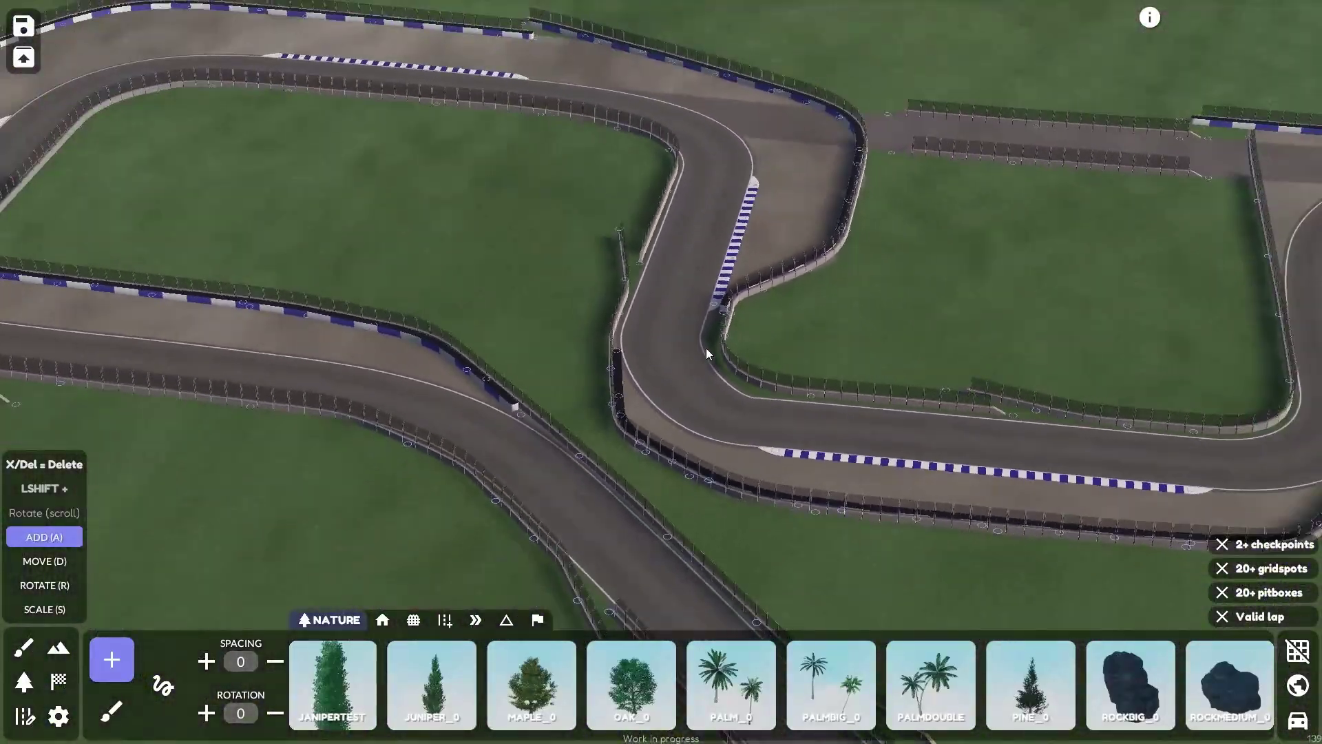
pyautogui.scroll(-10, 707, 350)
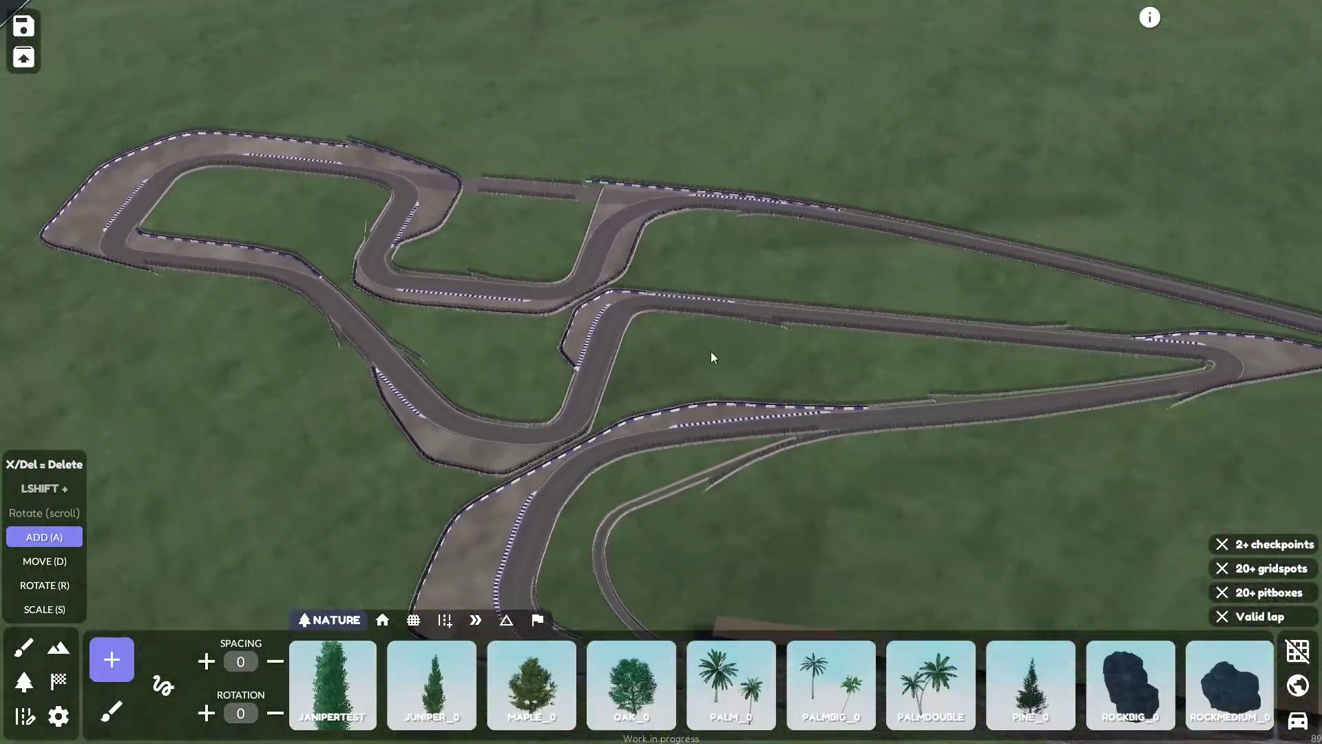
# - Review the whole barrier-lined circuit from a high angle, including the pit building and the far end corner
pyautogui.scroll(-5, 764, 324)
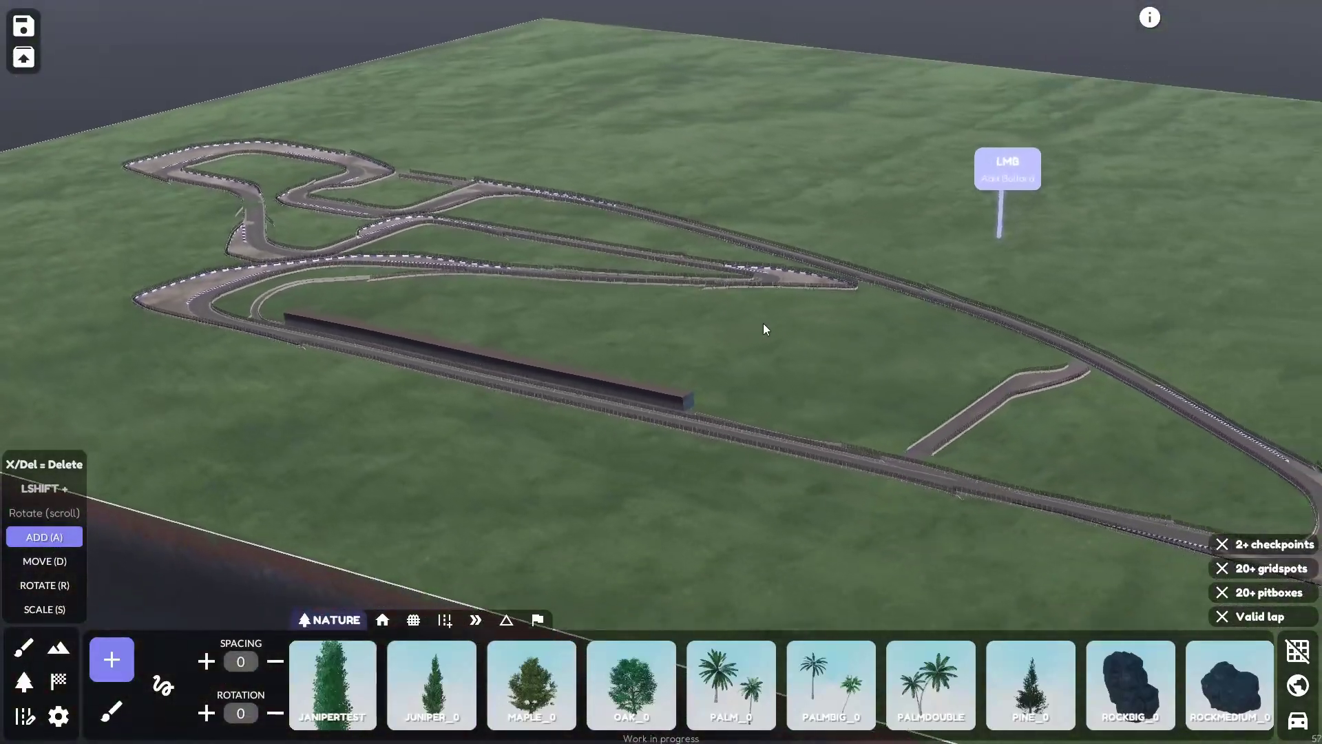
pyautogui.press('Right')
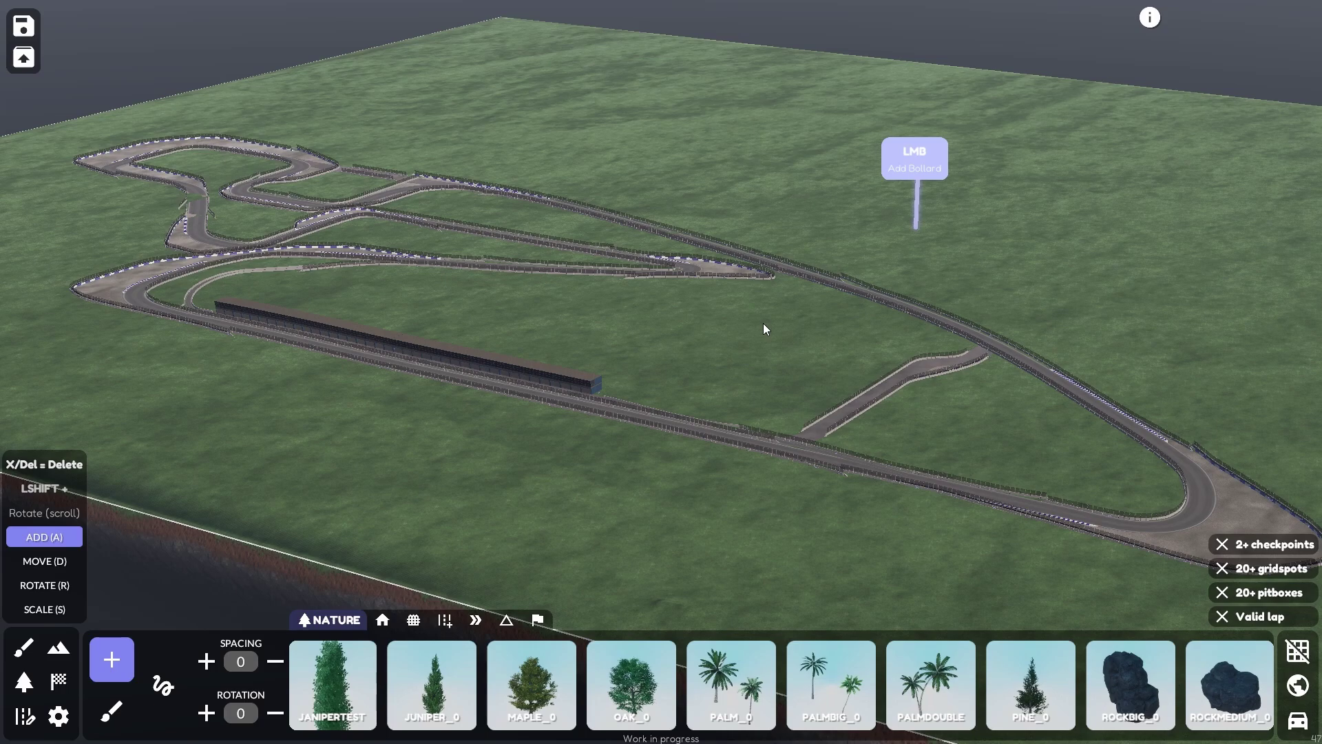
pyautogui.moveTo(687, 321); pyautogui.dragTo(792, 363, button='middle')
pyautogui.press('Left')
pyautogui.scroll(3, 599, 391)
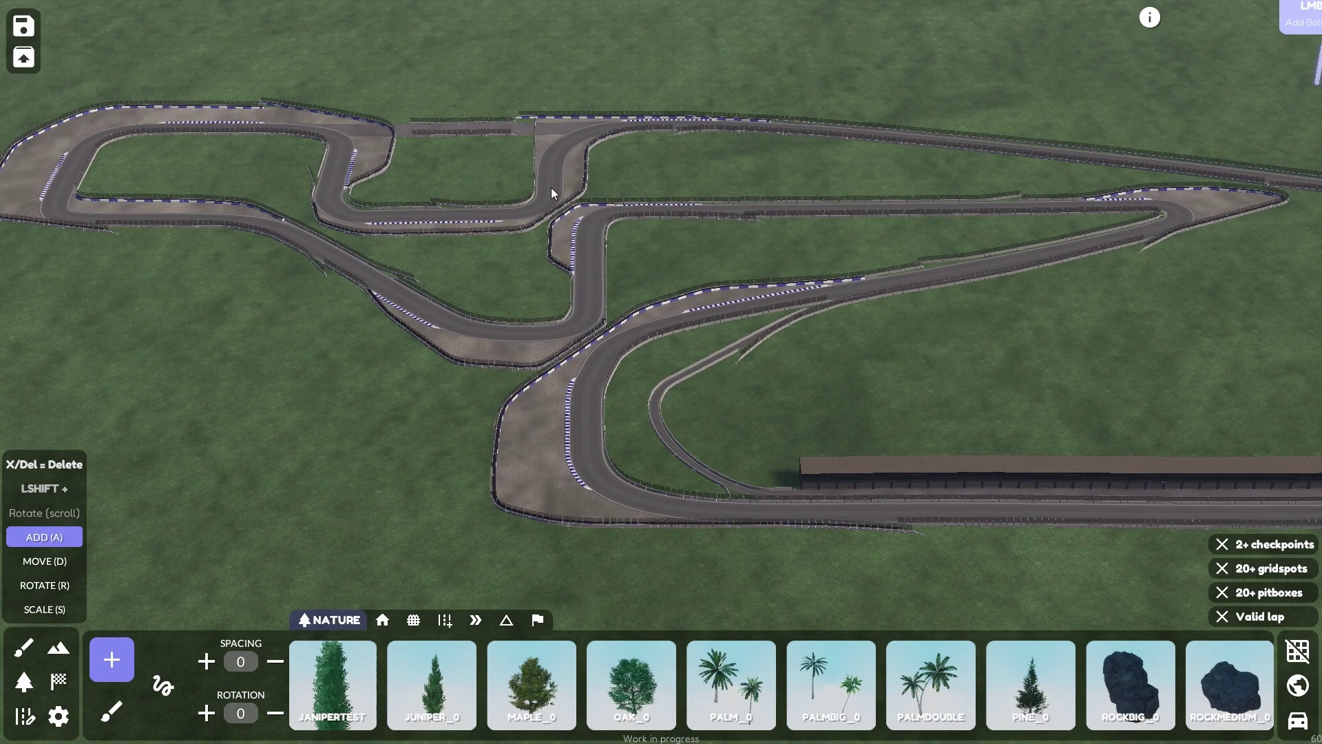
# - Inspect the barriers and fencing where the twisty corners run close to each other and to the neighbouring straights
pyautogui.moveTo(551, 188); pyautogui.dragTo(575, 321, button='middle')
pyautogui.press('Up')
pyautogui.scroll(3, 635, 413)
pyautogui.scroll(3, 566, 458)
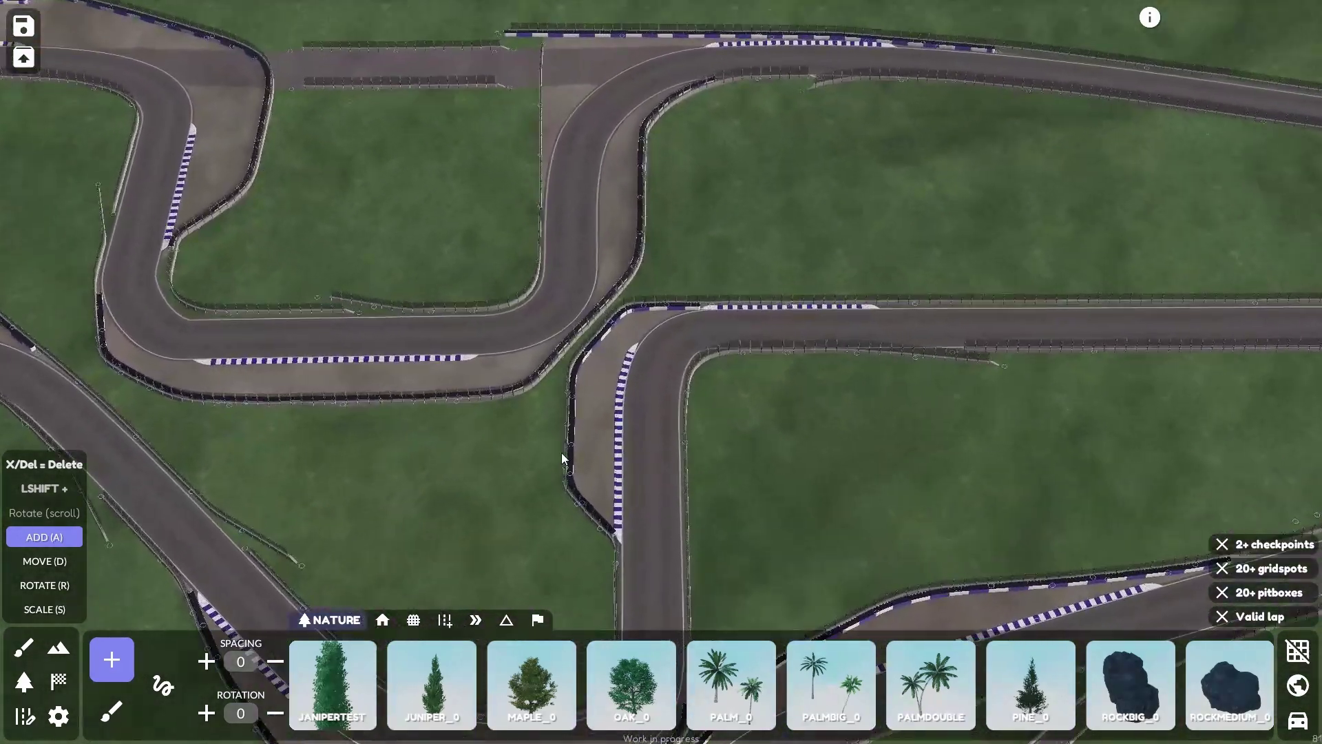
pyautogui.moveTo(561, 452); pyautogui.dragTo(695, 457, button='middle')
pyautogui.moveTo(640, 274); pyautogui.dragTo(542, 391, button='middle')
pyautogui.moveTo(783, 383); pyautogui.dragTo(889, 417, button='middle')
pyautogui.scroll(-5, 585, 368)
pyautogui.scroll(5, 532, 391)
pyautogui.moveTo(614, 405); pyautogui.dragTo(583, 226, button='middle')
pyautogui.moveTo(692, 389); pyautogui.dragTo(597, 431, button='middle')
pyautogui.moveTo(540, 289); pyautogui.dragTo(516, 262, button='middle')
pyautogui.scroll(-3, 647, 358)
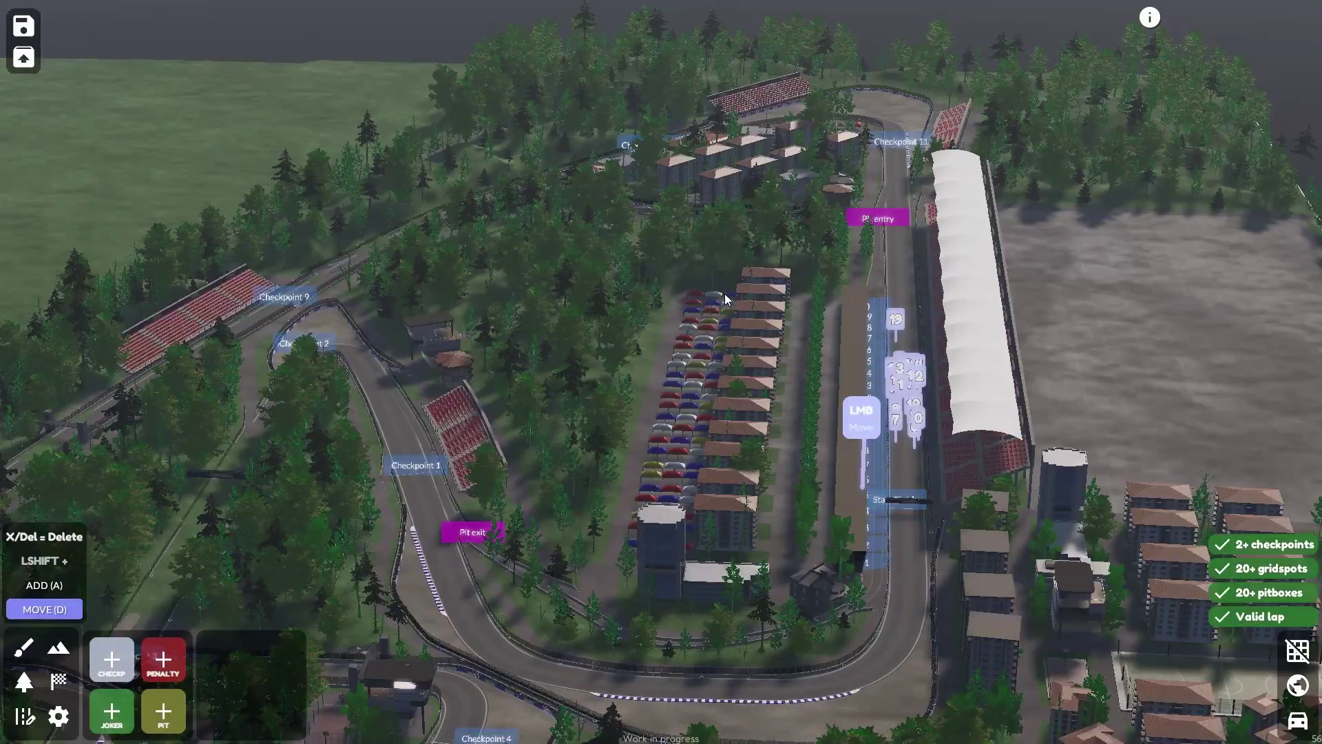
# - Inspect the furnished circuit's grid spots, pit boxes, checkpoints, grandstands, buildings and trees around the main straight and first corners
pyautogui.moveTo(885, 258); pyautogui.dragTo(475, 463, button='middle')
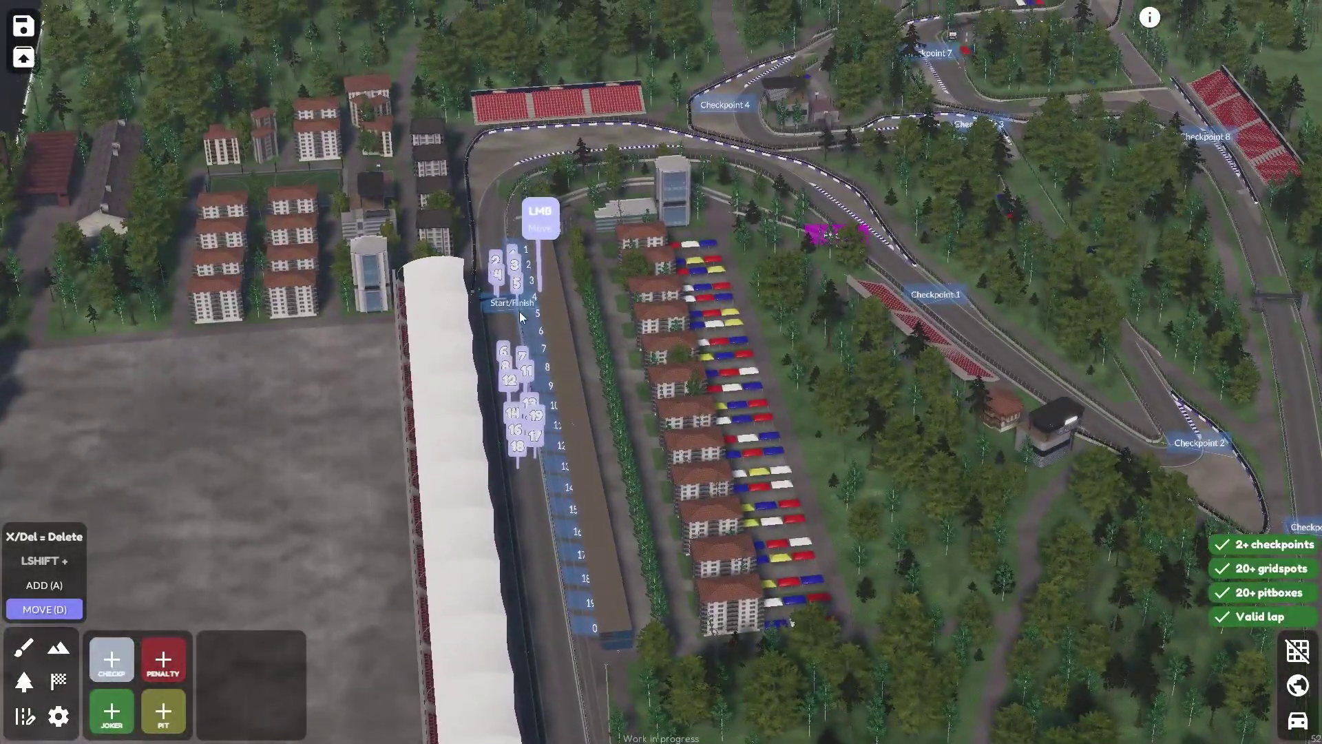
pyautogui.moveTo(523, 331); pyautogui.dragTo(693, 315, button='middle')
pyautogui.moveTo(479, 382); pyautogui.dragTo(511, 420, button='middle')
pyautogui.moveTo(570, 334); pyautogui.dragTo(589, 337, button='middle')
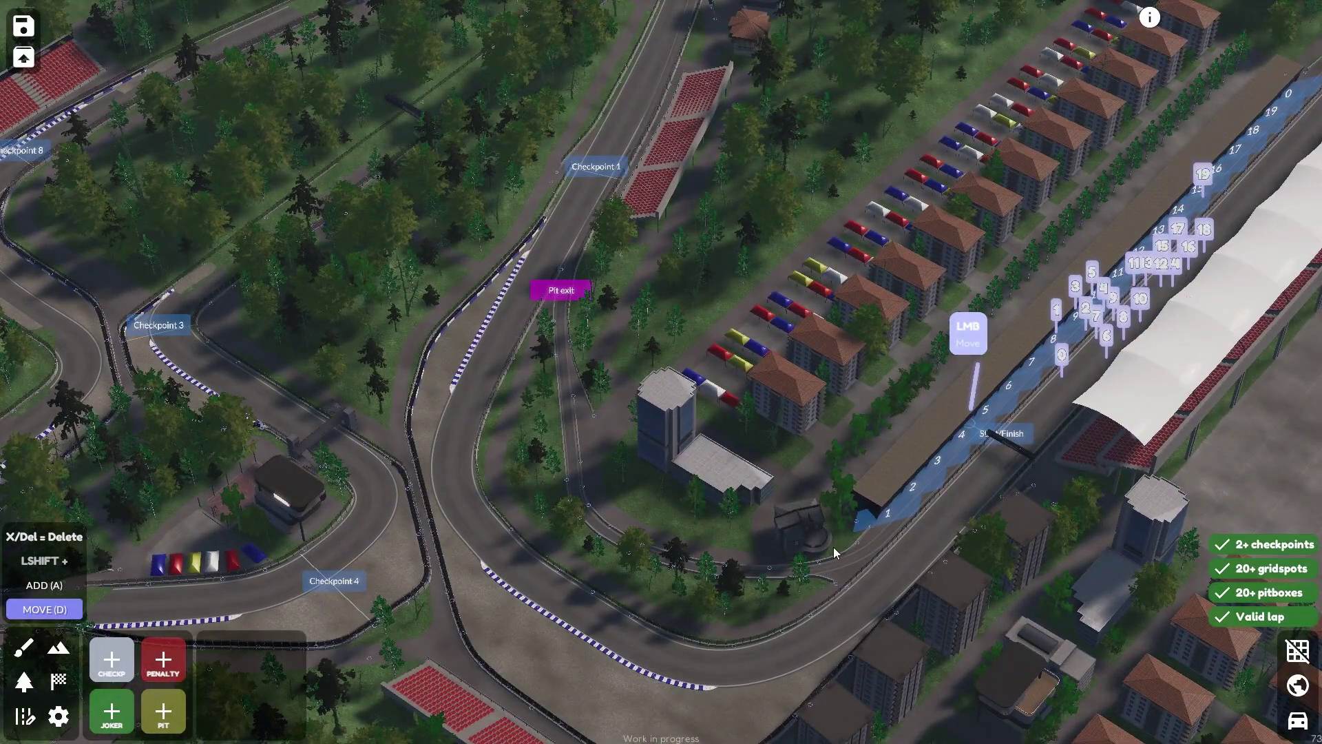
pyautogui.moveTo(570, 355); pyautogui.dragTo(936, 336, button='middle')
pyautogui.scroll(5, 622, 401)
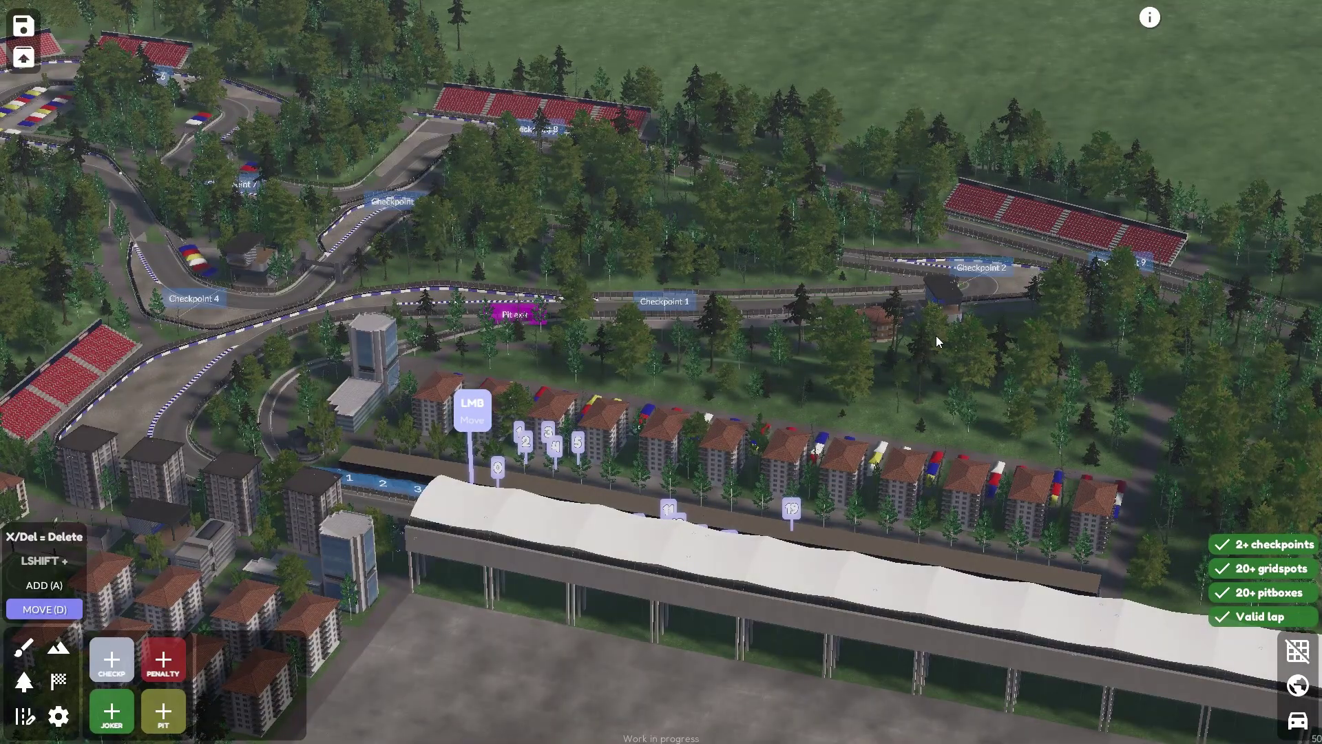
pyautogui.moveTo(551, 289); pyautogui.dragTo(820, 274, button='middle')
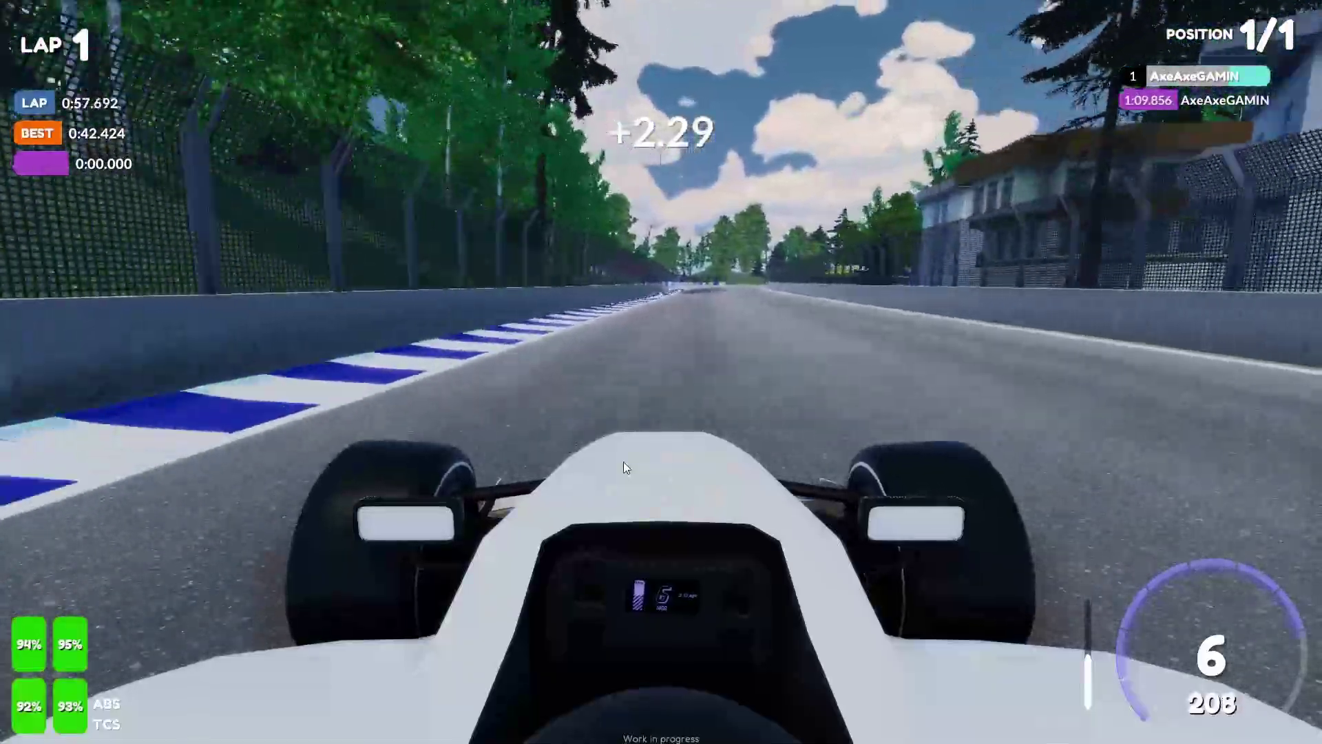
# - Drive the open-wheel car through the final right-hand corner and accelerate down the pit straight on lap 1
pyautogui.press('s')
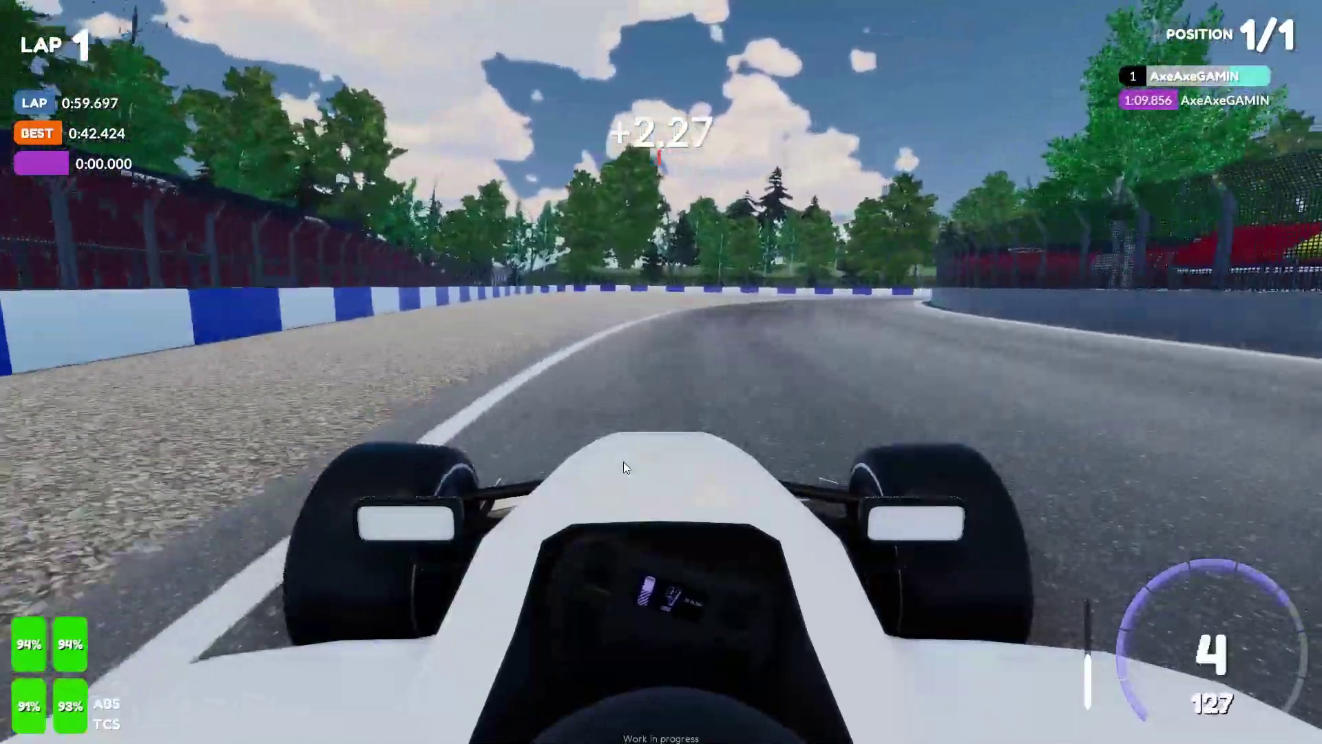
pyautogui.press('d')
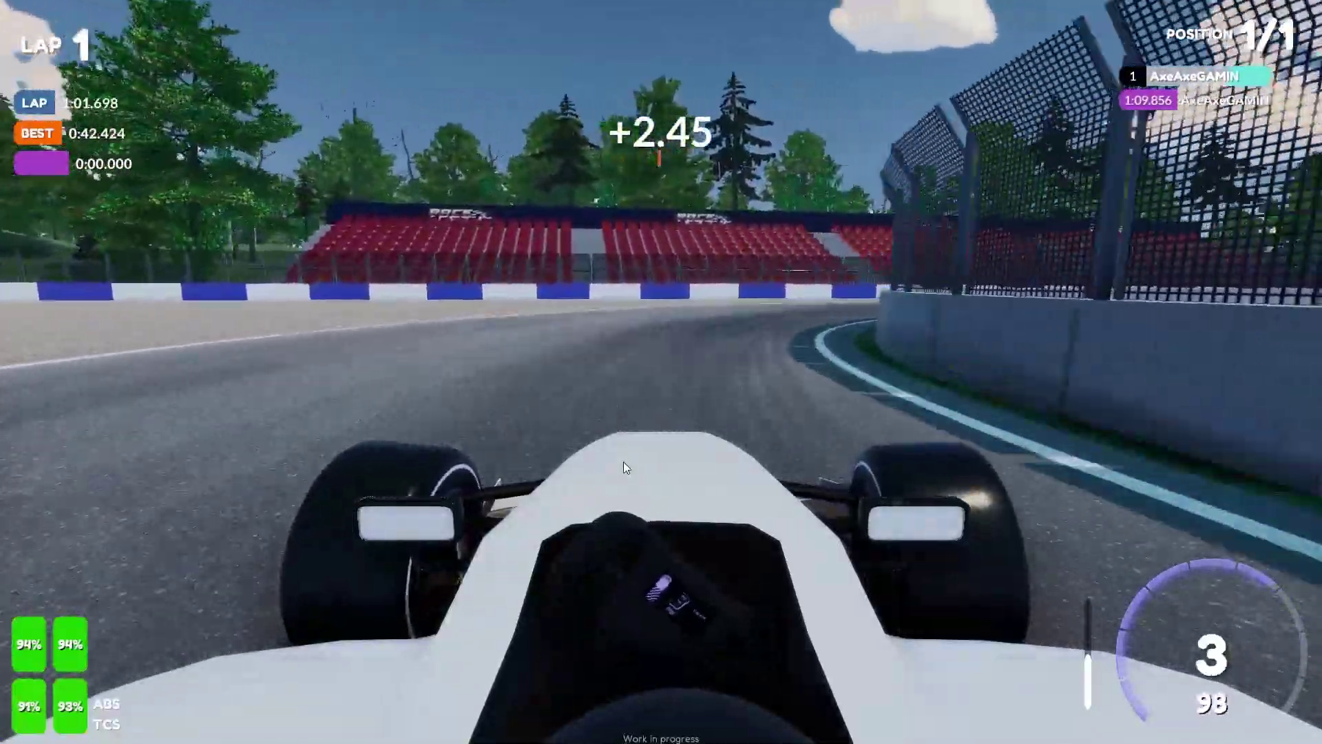
pyautogui.press('w')
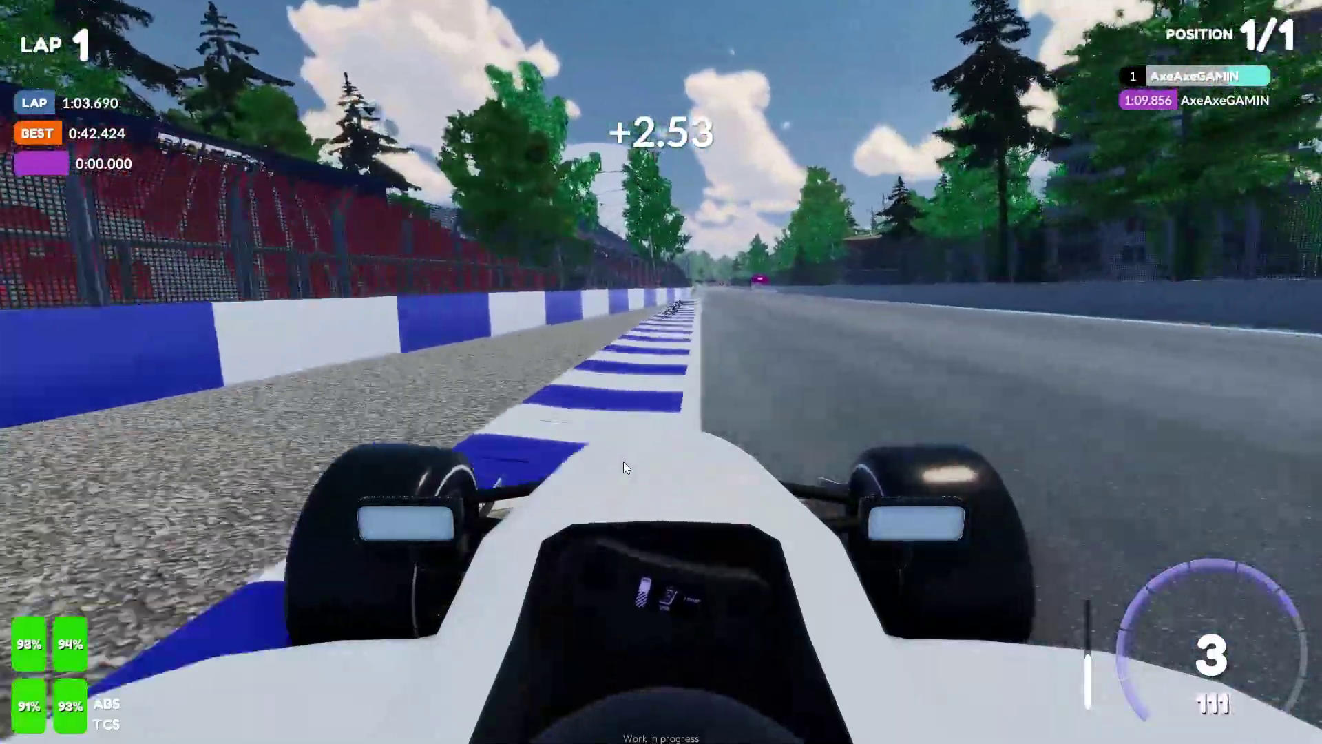
pyautogui.press('w')
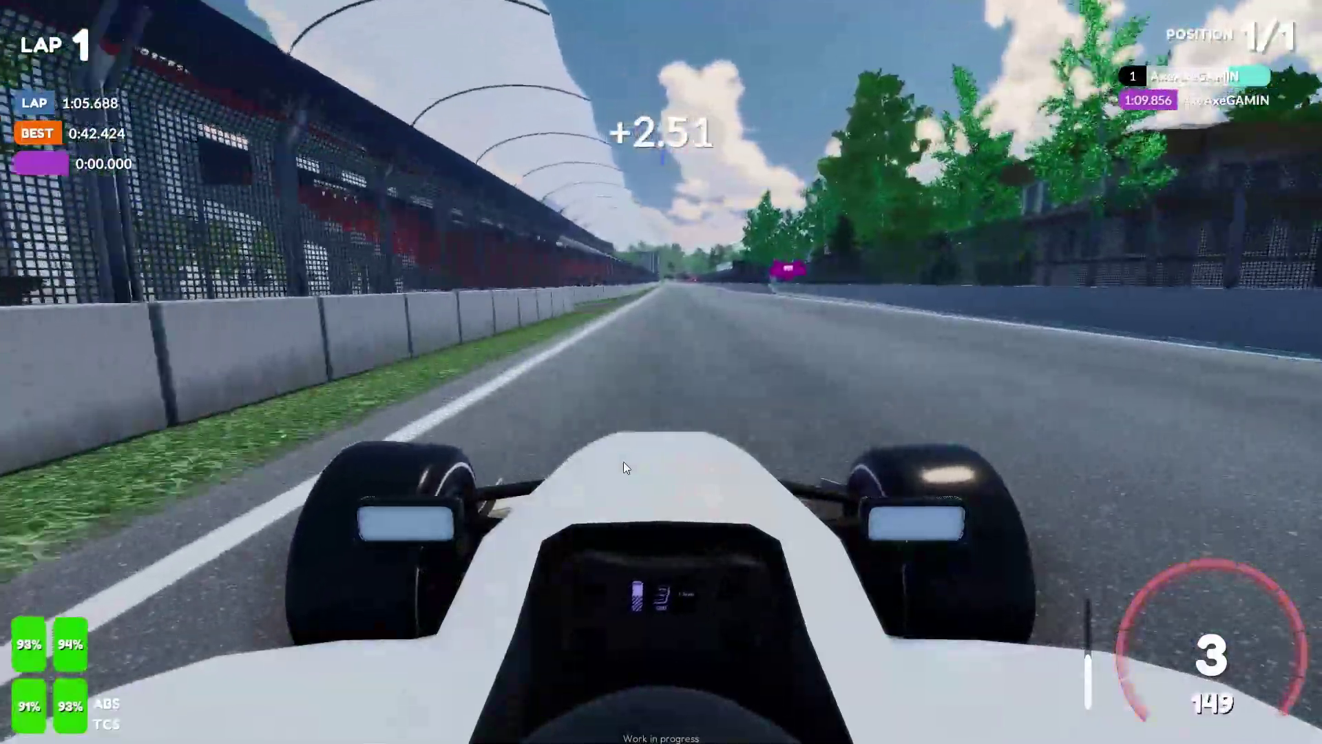
pyautogui.press('w')
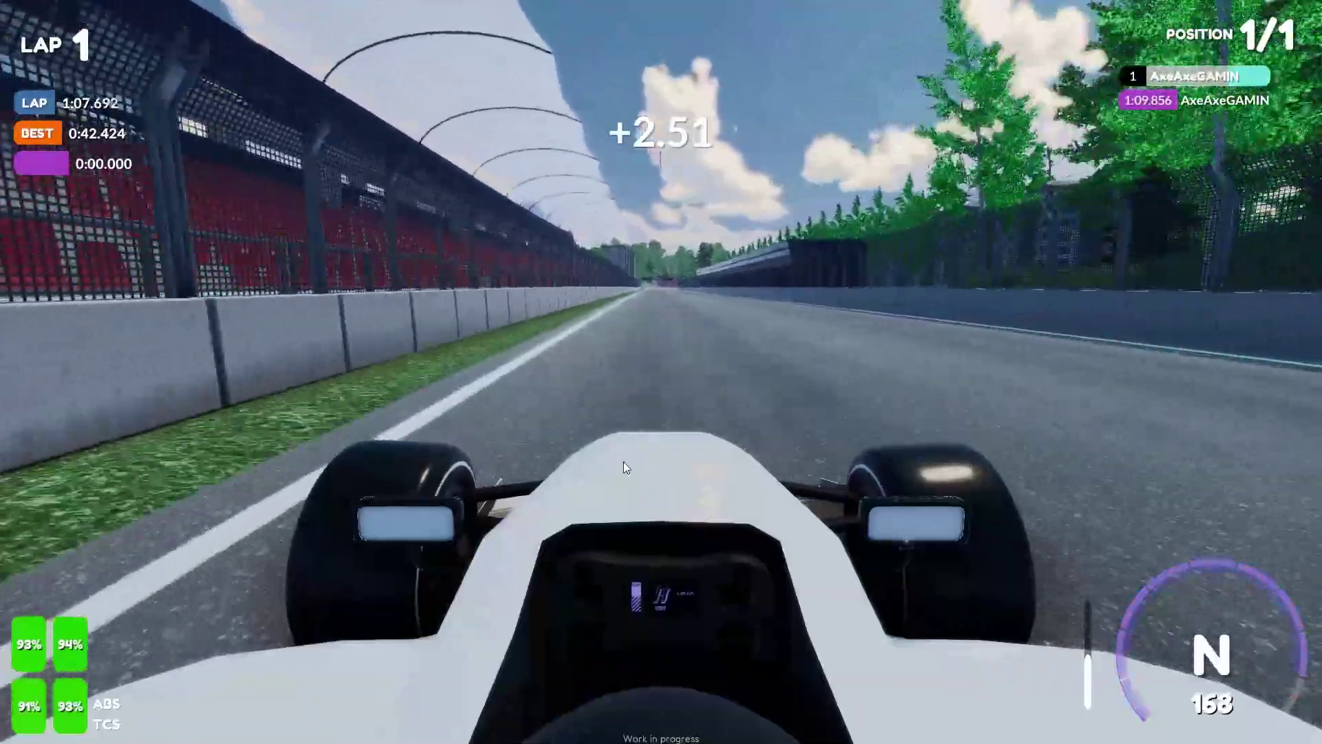
pyautogui.press('w')
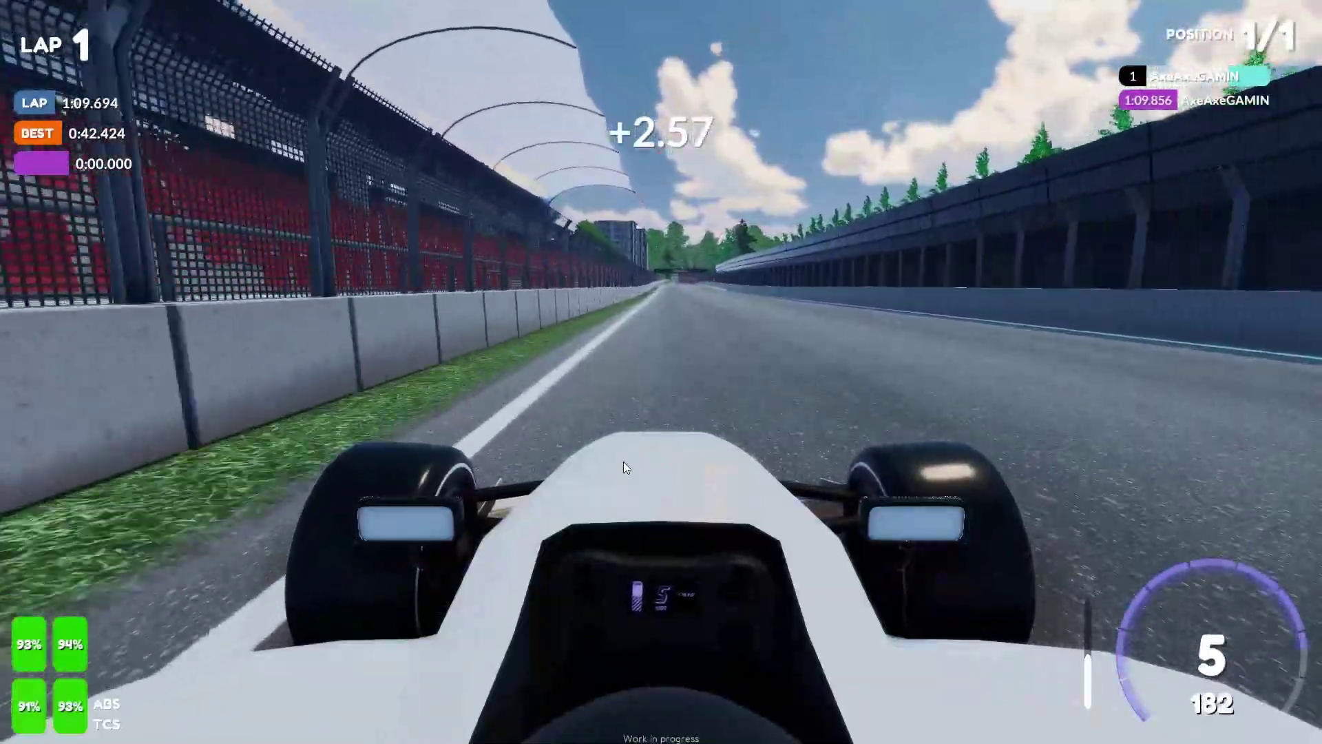
pyautogui.press('w')
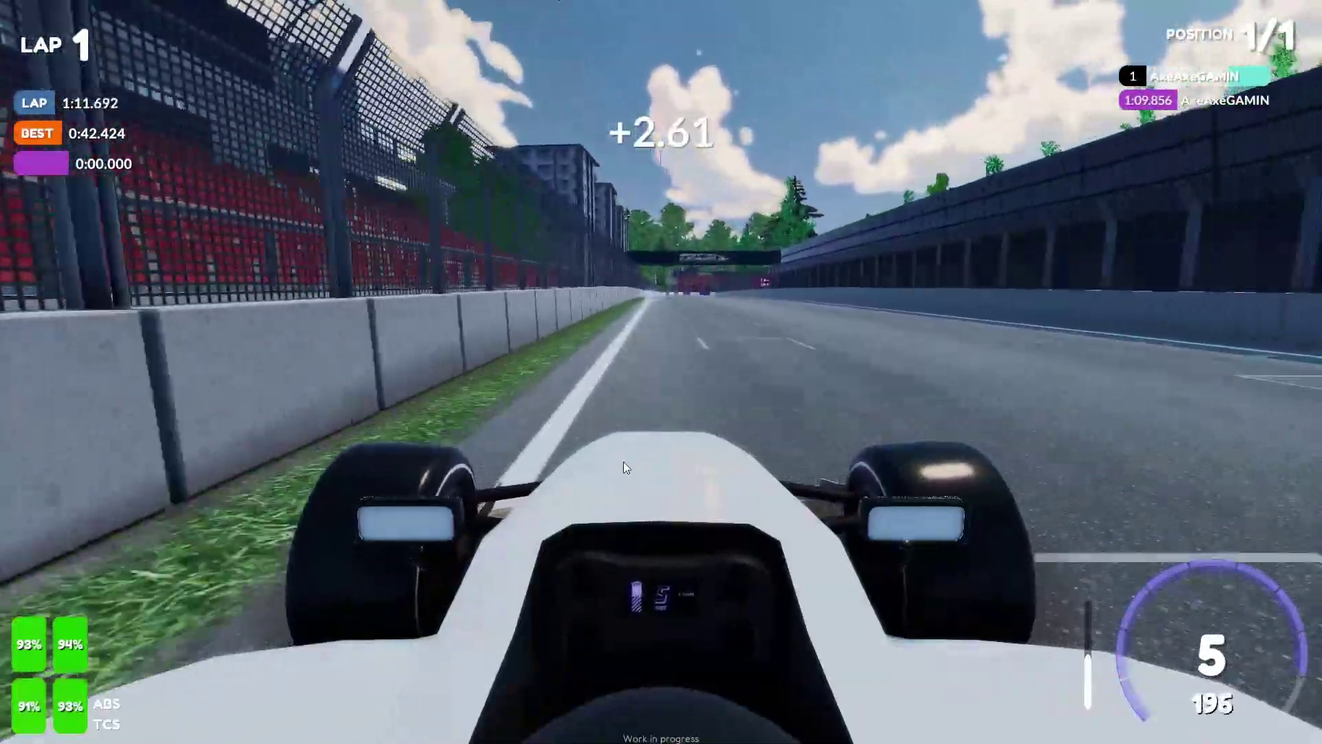
# - Brake at the end of the pit straight and drive through the opening right-hand bends on lap 2
pyautogui.press('s')
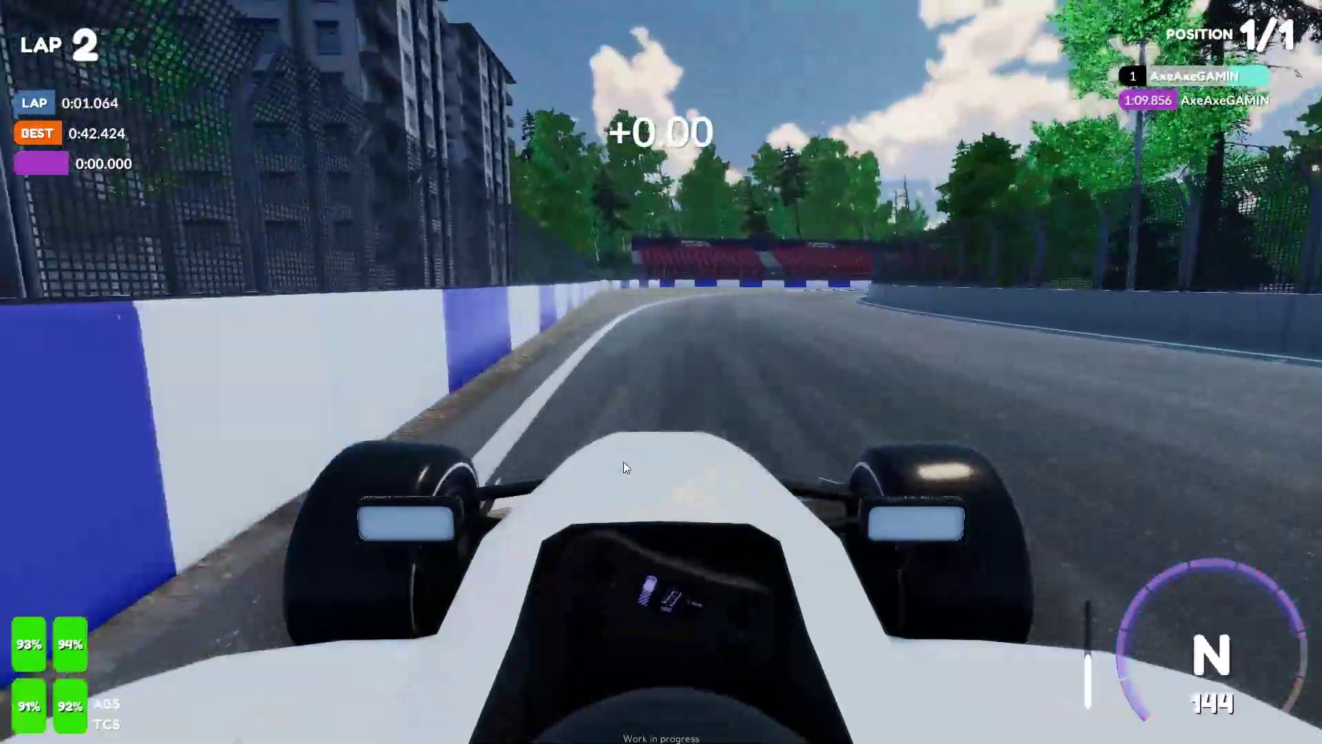
pyautogui.press('a')
pyautogui.press('d')
pyautogui.press('w')
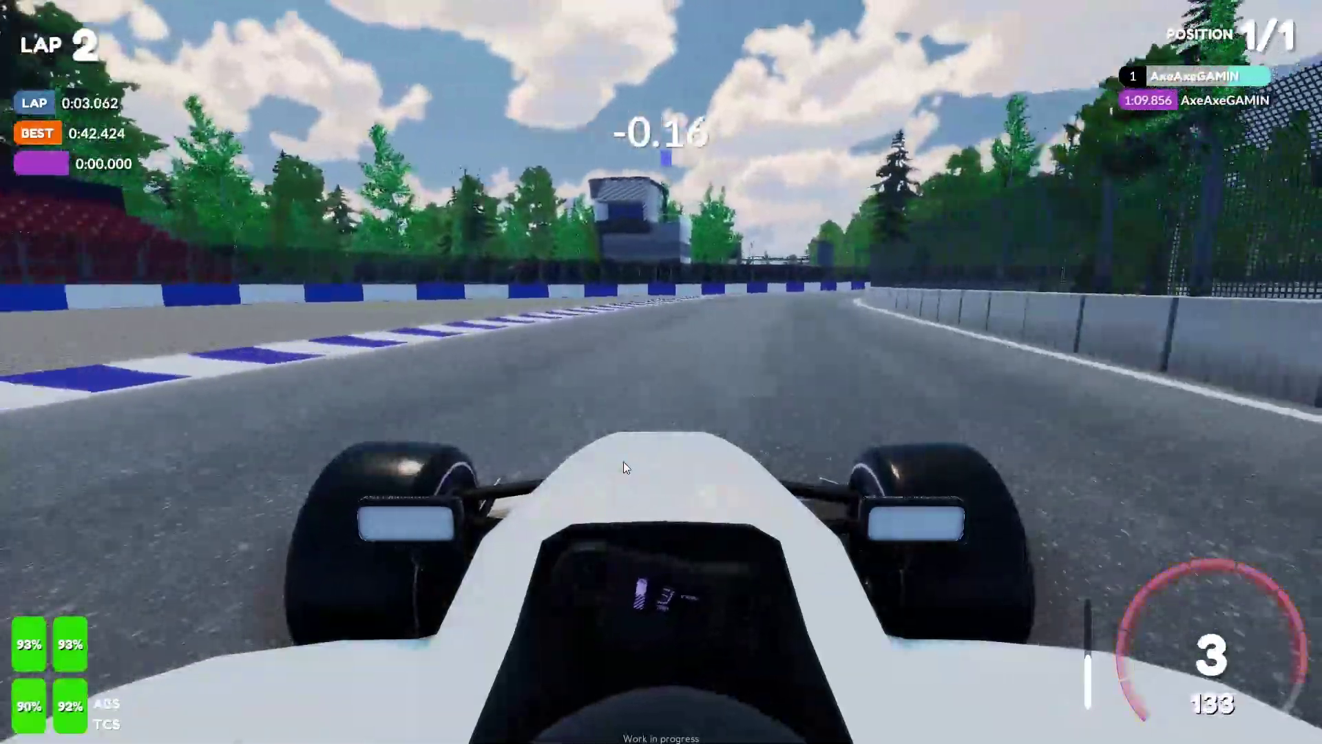
pyautogui.press('d')
pyautogui.press('w')
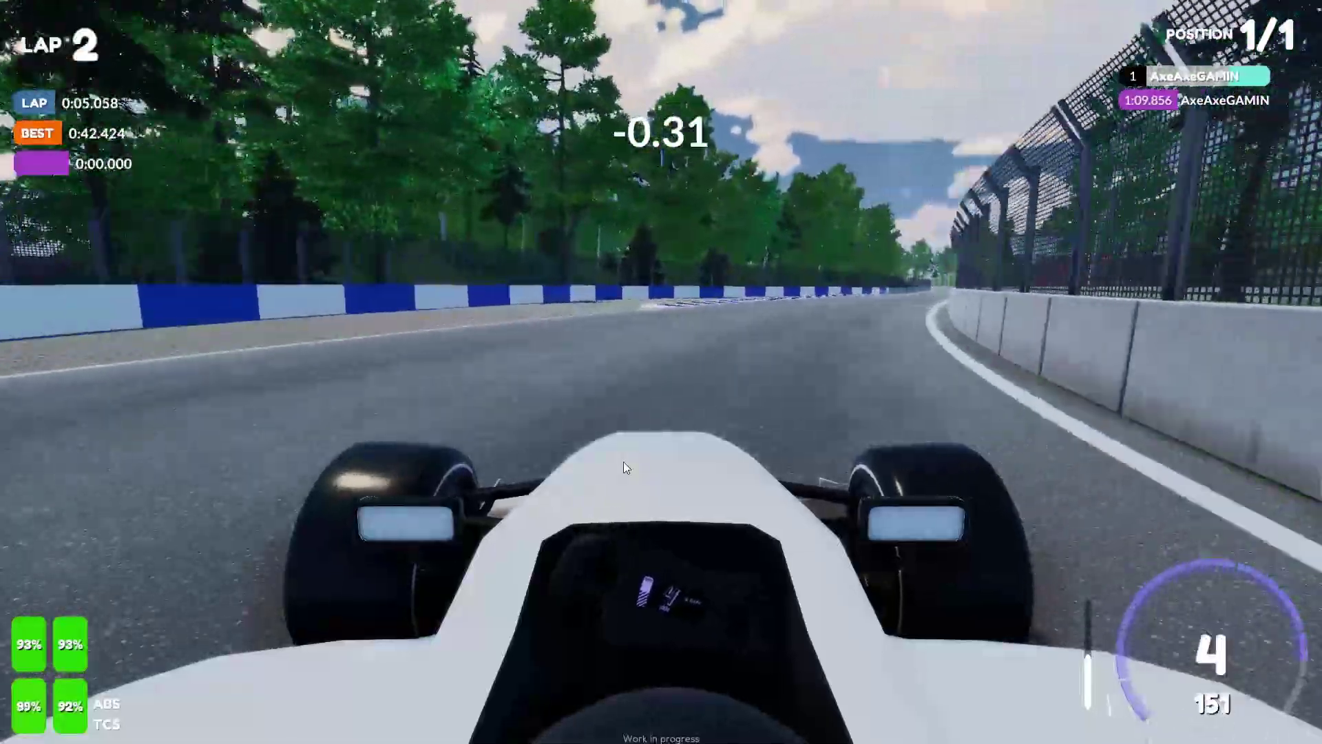
pyautogui.press('w')
pyautogui.press('d')
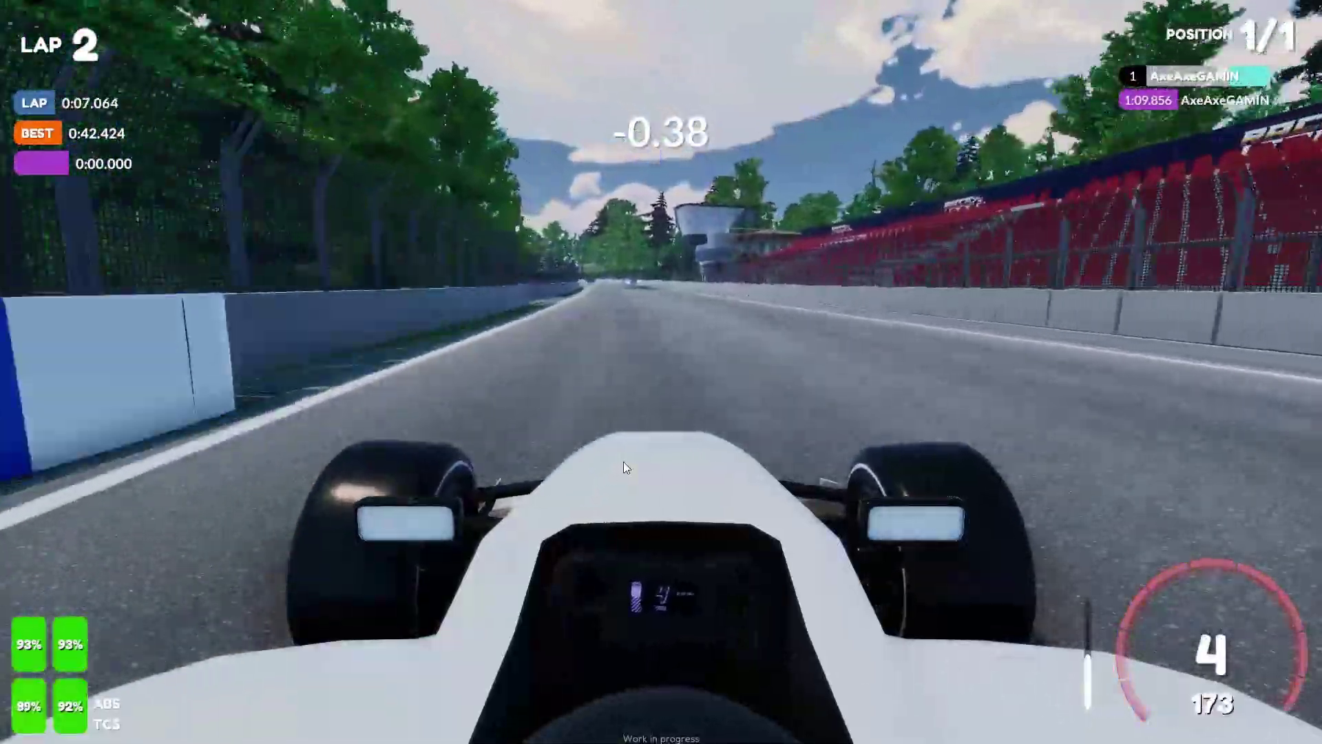
# - Drive past the long red grandstand, brake, and take the tight left-hand corner around the striped marker post on lap 2
pyautogui.press('w')
pyautogui.press('a')
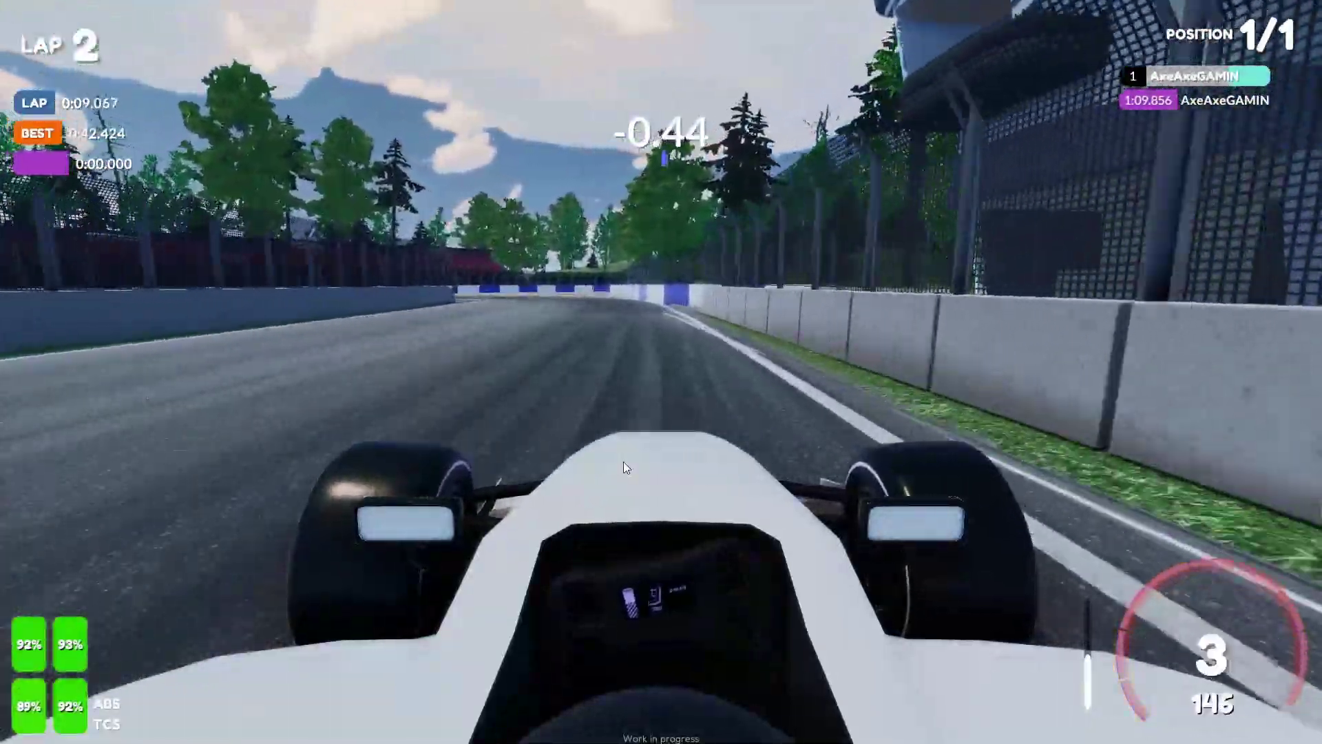
pyautogui.press('s')
pyautogui.press('a')
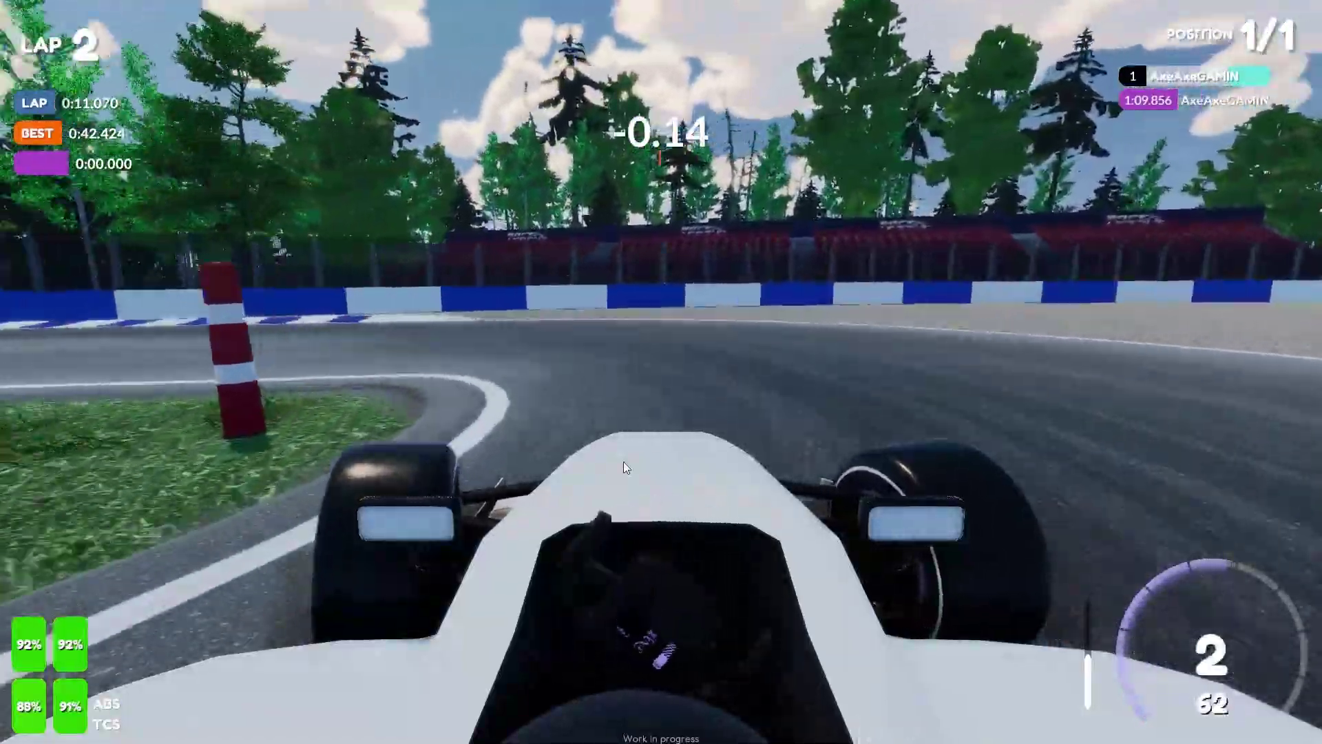
pyautogui.press('w')
pyautogui.press('a')
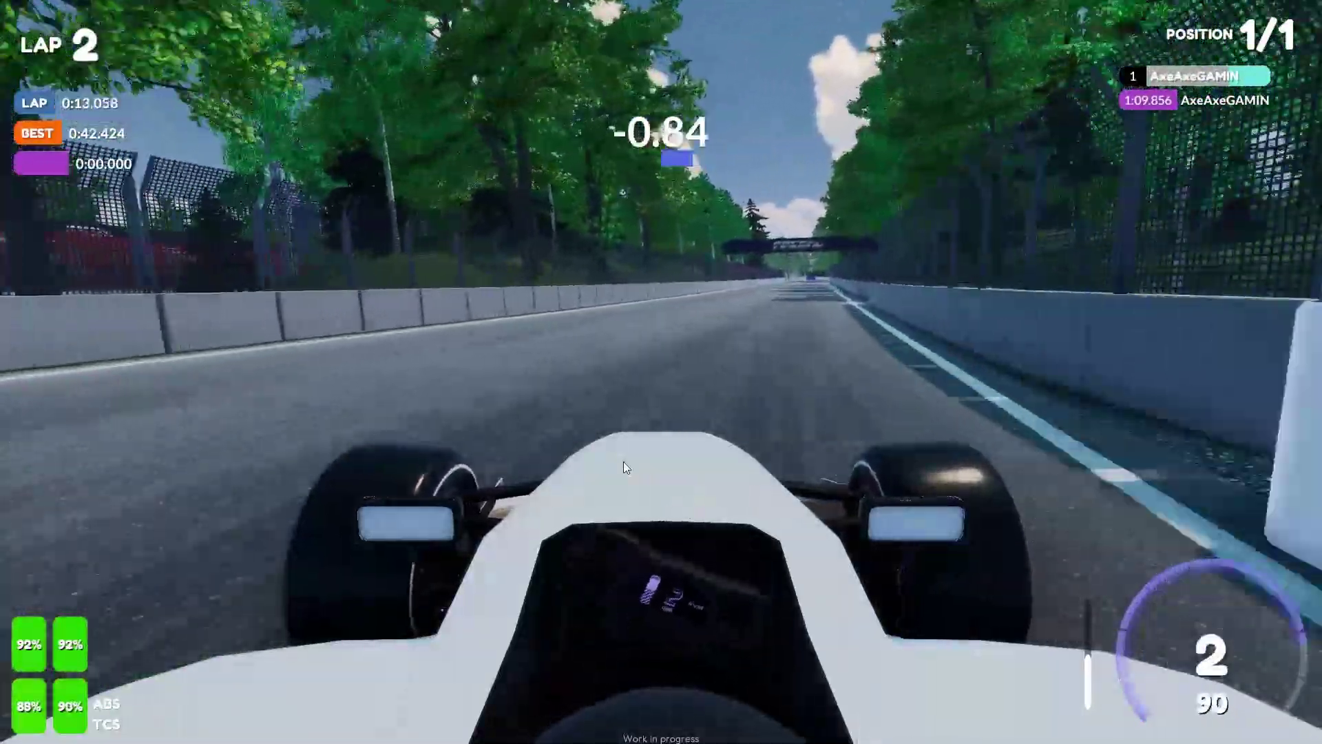
# - Accelerate down the tree-lined straight under the overhead bridge and brake into the left-hand corner on lap 2
pyautogui.press('w')
pyautogui.press('w')
pyautogui.press('d')
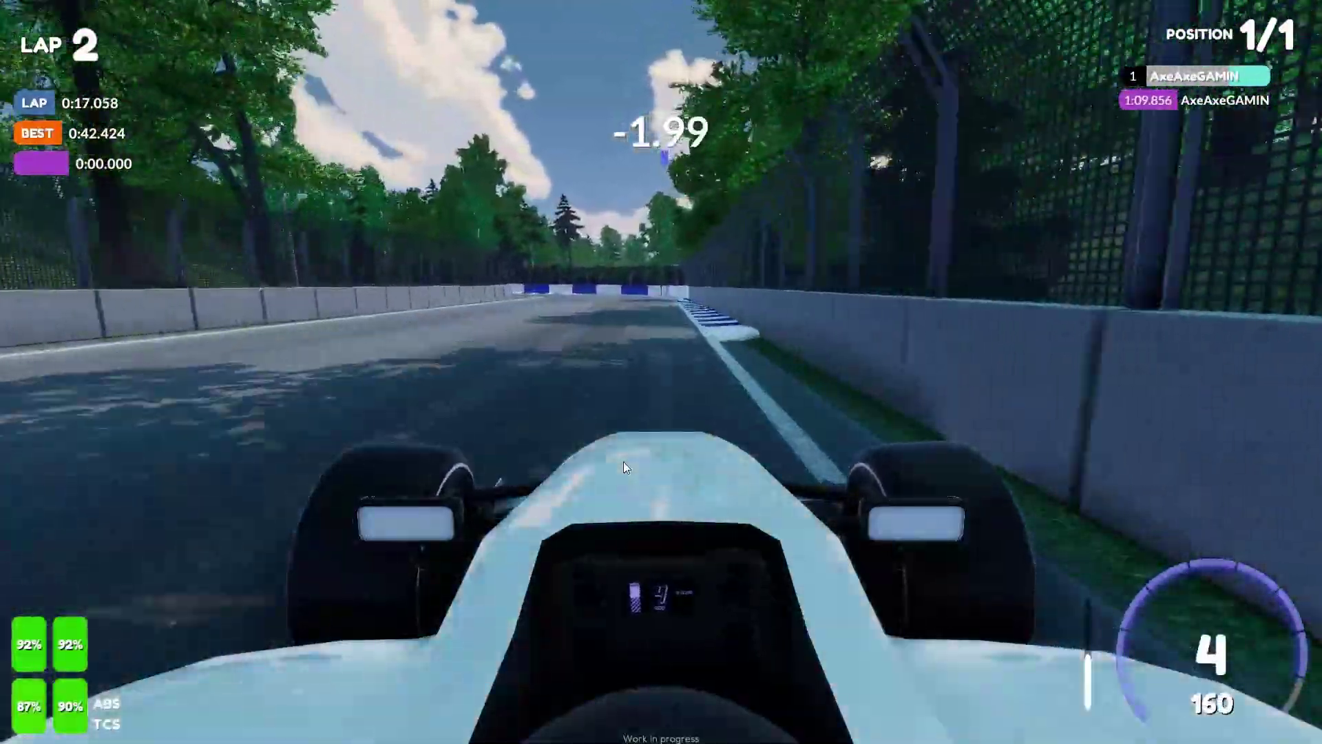
pyautogui.press('s')
pyautogui.press('a')
pyautogui.press('w')
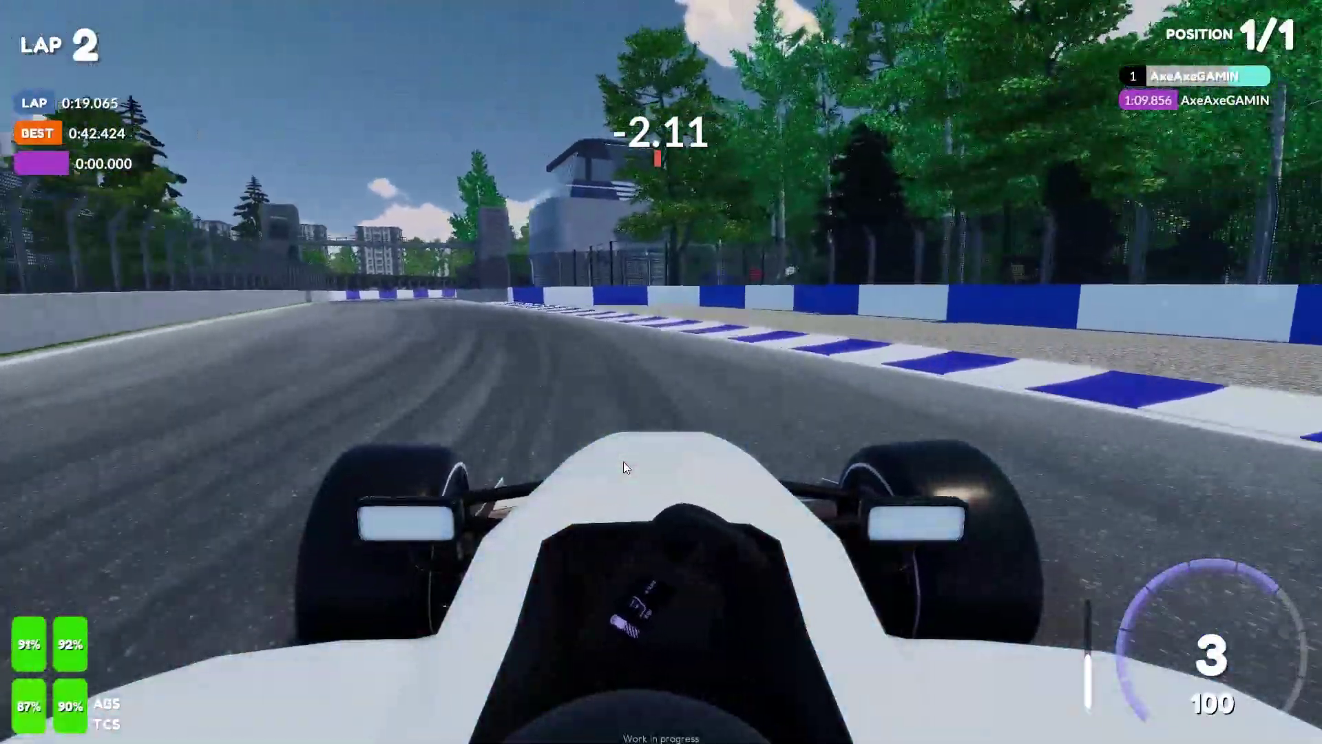
# - Slow for the right-hand bend after the left-hander and accelerate through the twisty section towards the parked cars
pyautogui.press('s')
pyautogui.press('d')
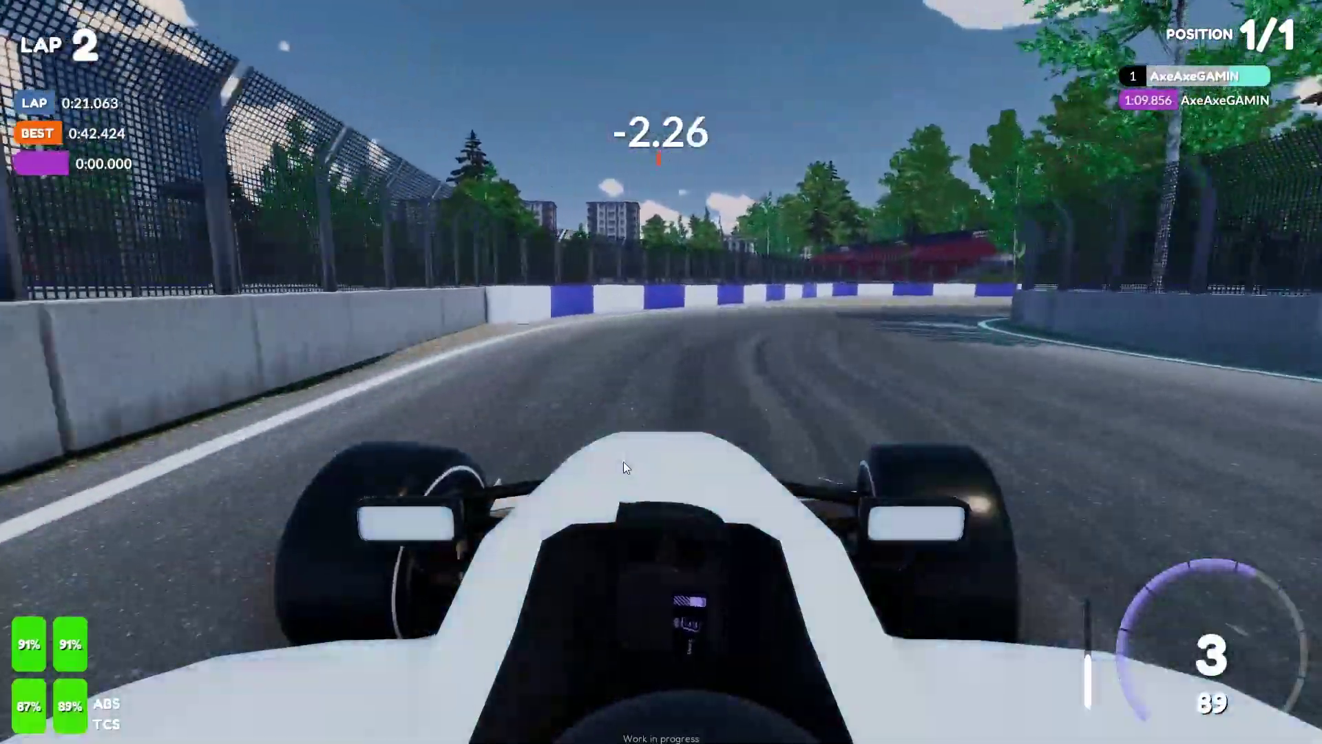
pyautogui.press('w')
pyautogui.press('a')
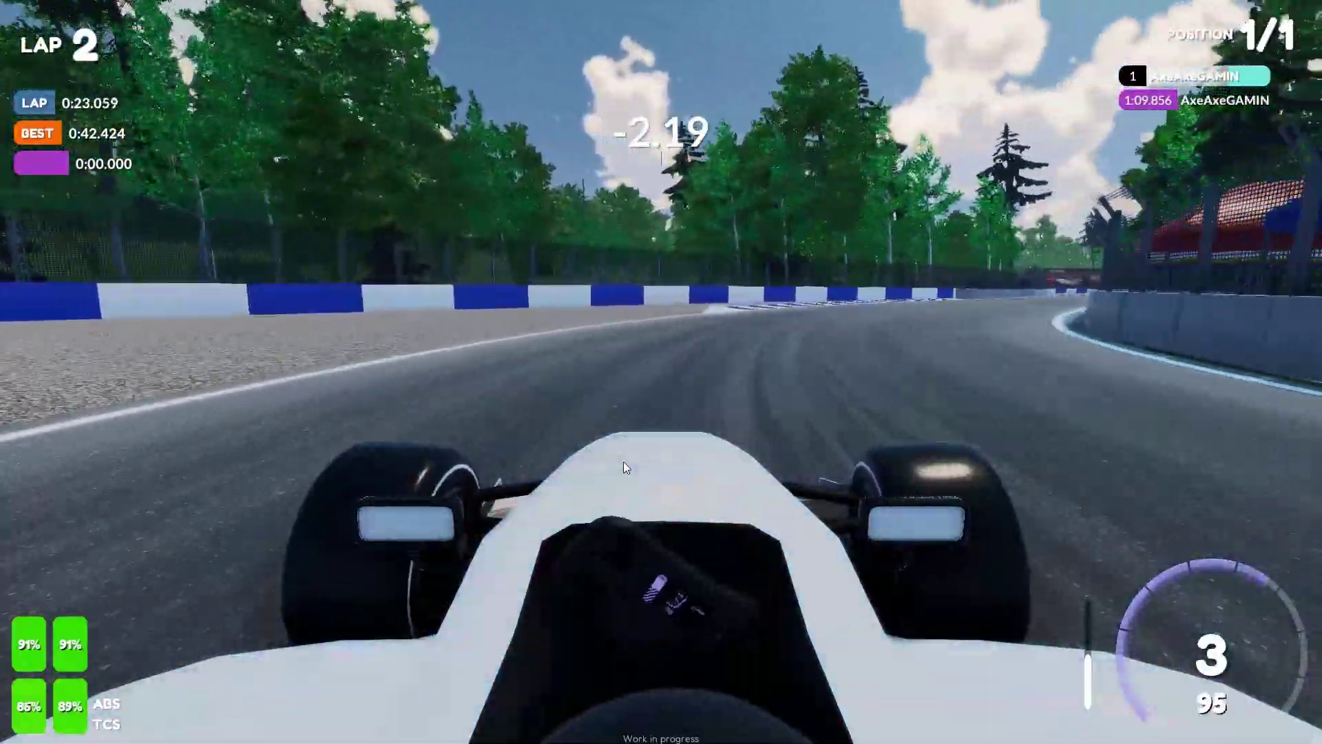
pyautogui.press('w')
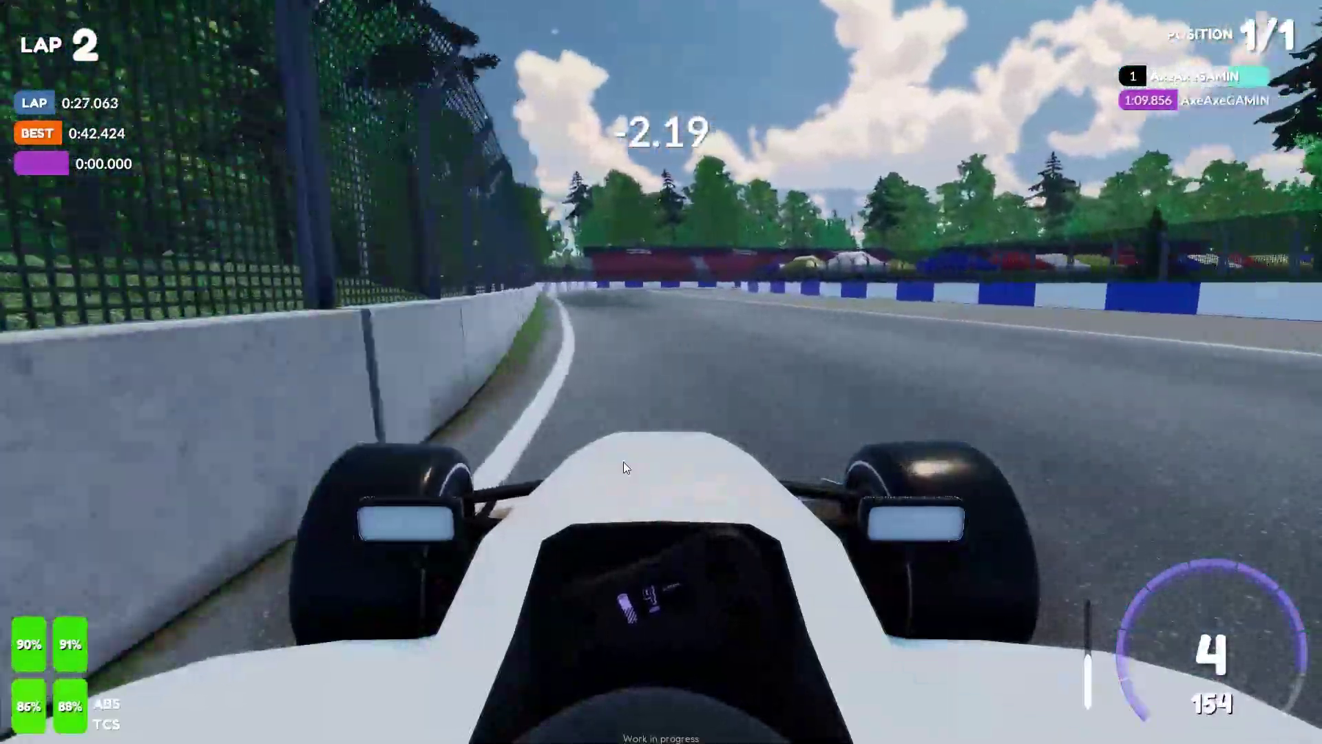
# - Brake for the right-hander beside the gravel and power through the right-hand bends past the grandstands on lap 2
pyautogui.press('s')
pyautogui.press('d')
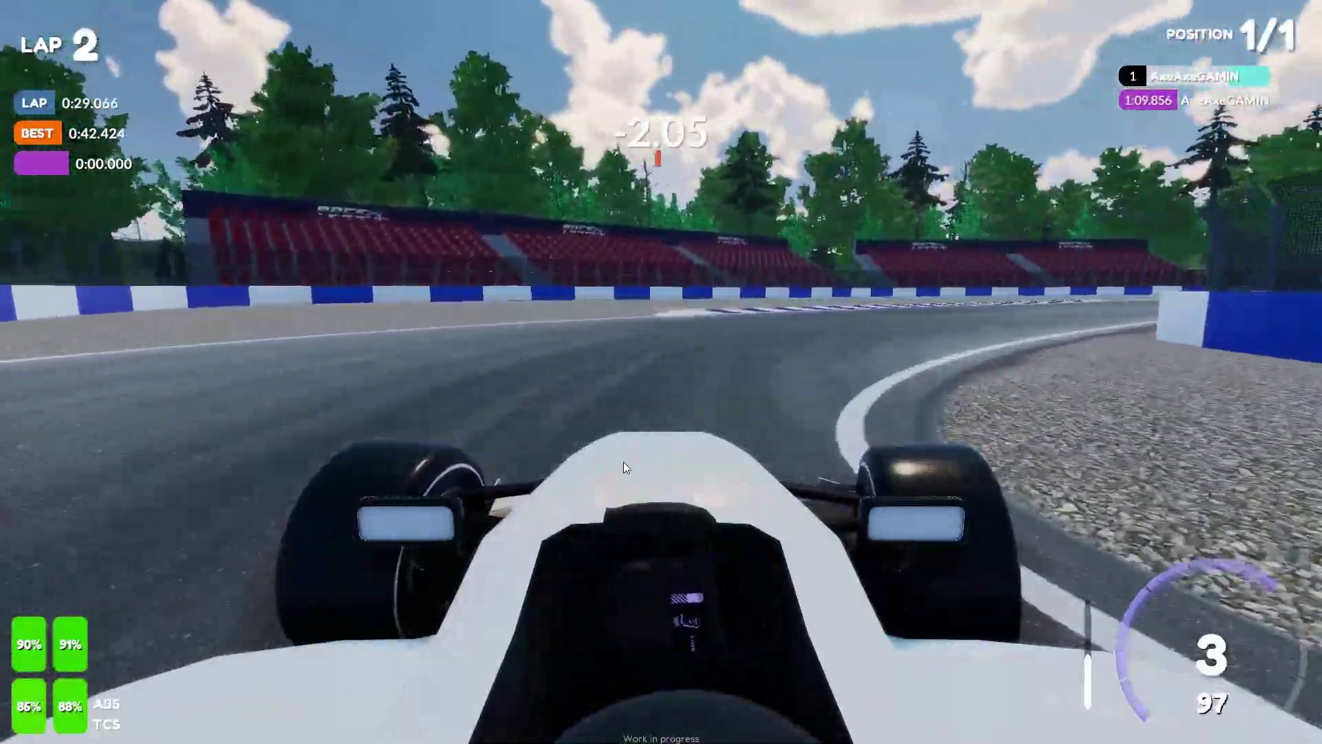
pyautogui.press('w')
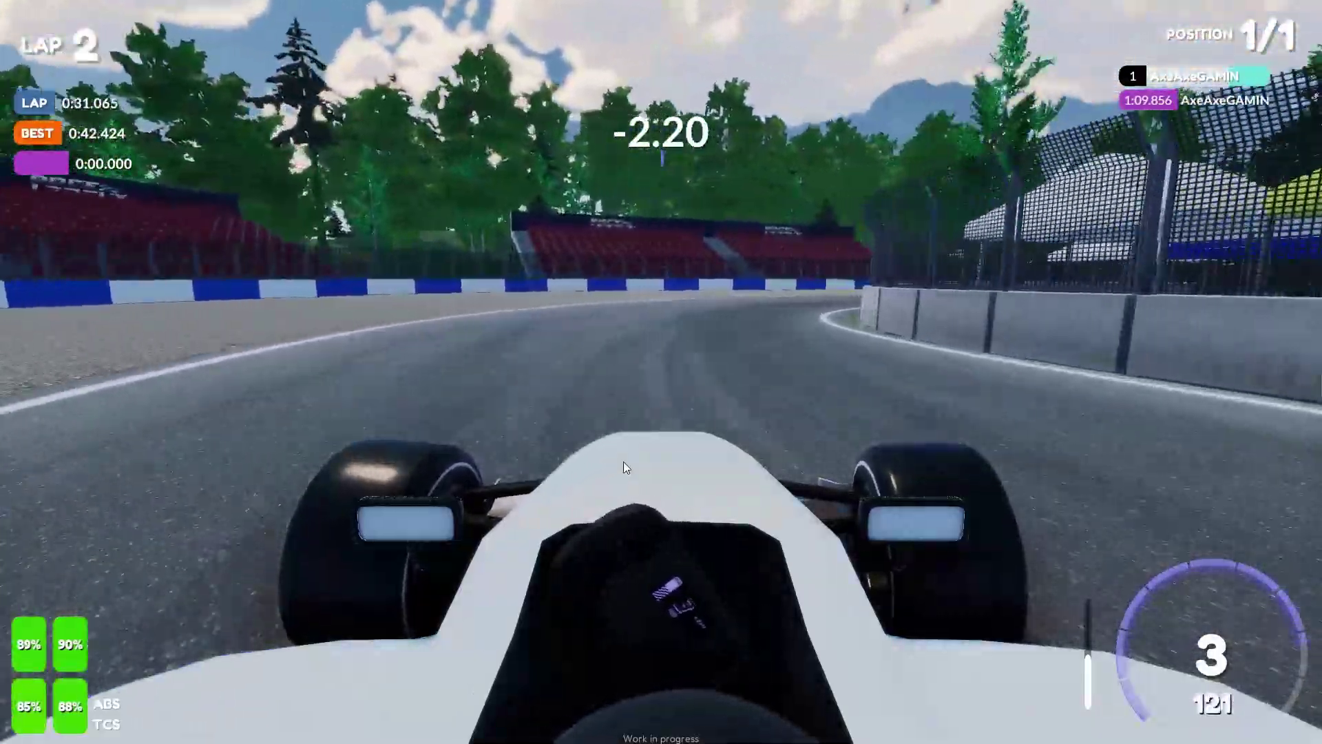
pyautogui.press('d')
pyautogui.press('w')
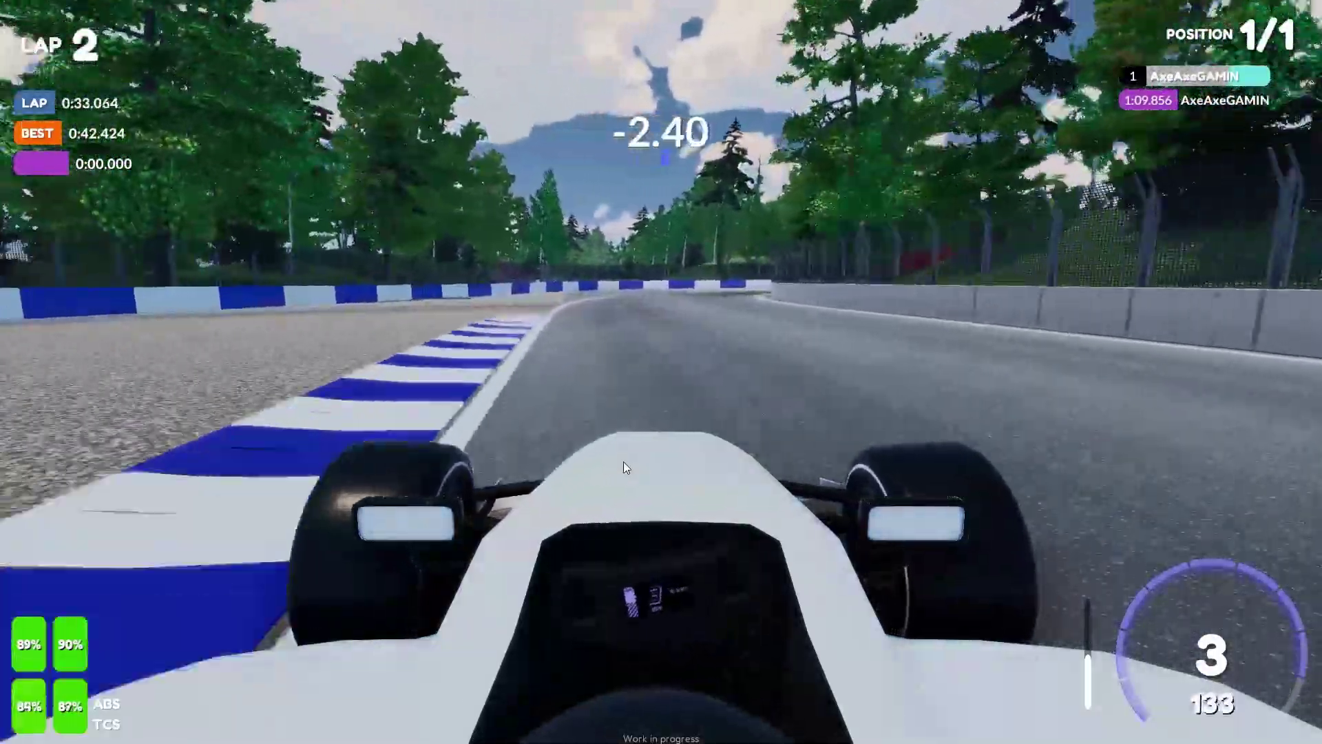
# - Brake into the wooded right-hand bend and turn through the left-hander around the grass corner on lap 2
pyautogui.press('s')
pyautogui.press('d')
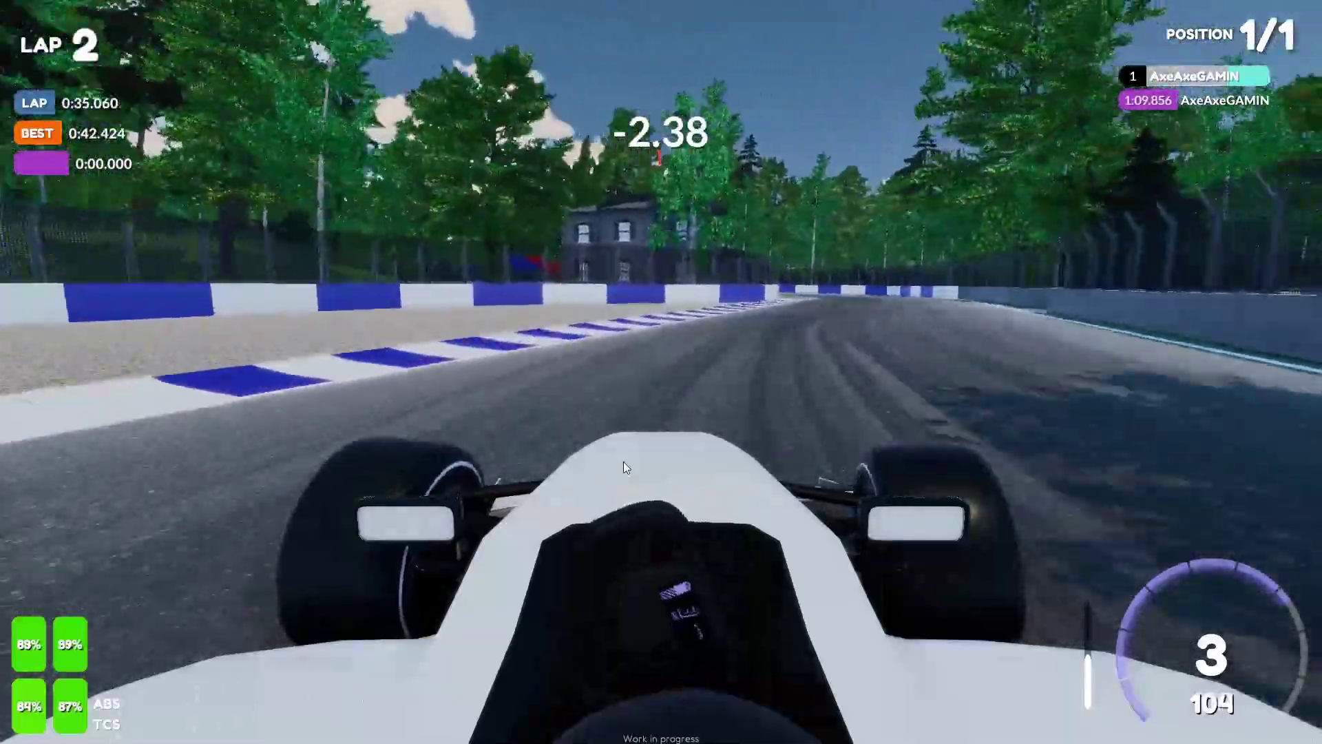
pyautogui.press('s')
pyautogui.press('a')
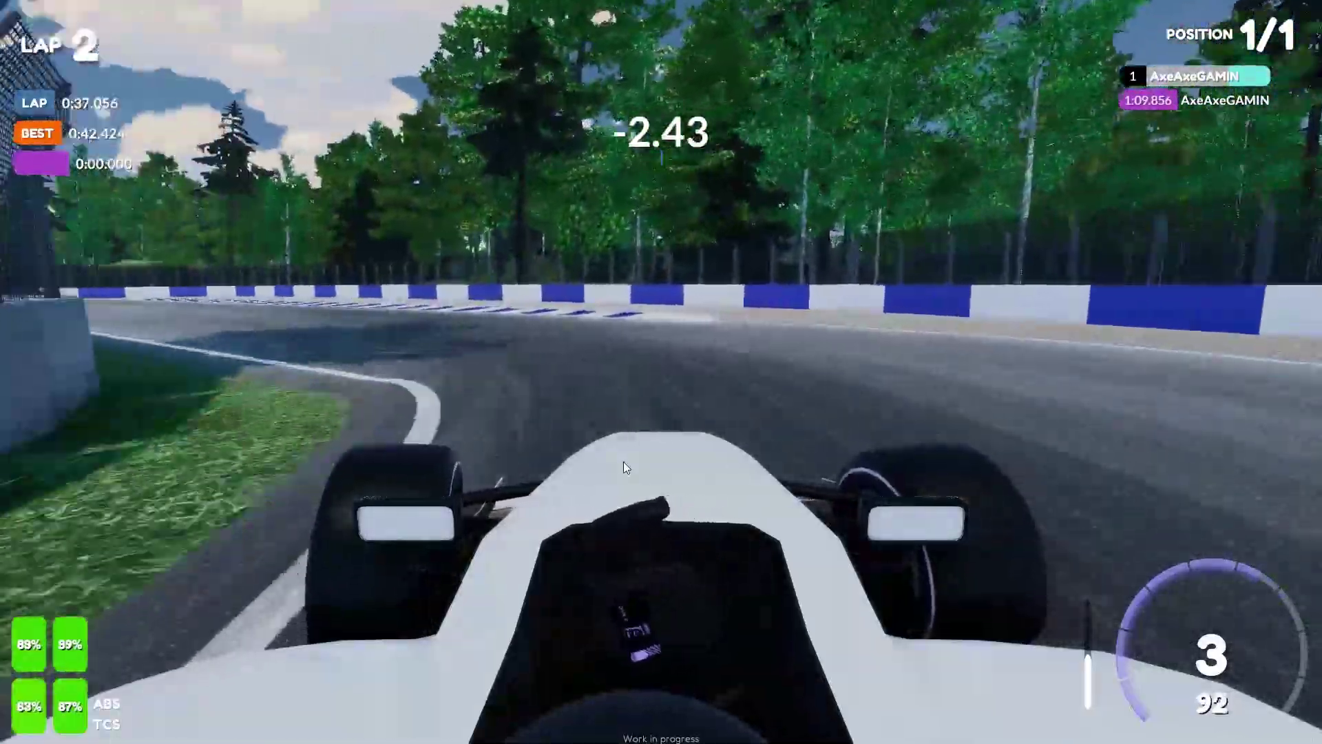
pyautogui.press('w')
pyautogui.press('a')
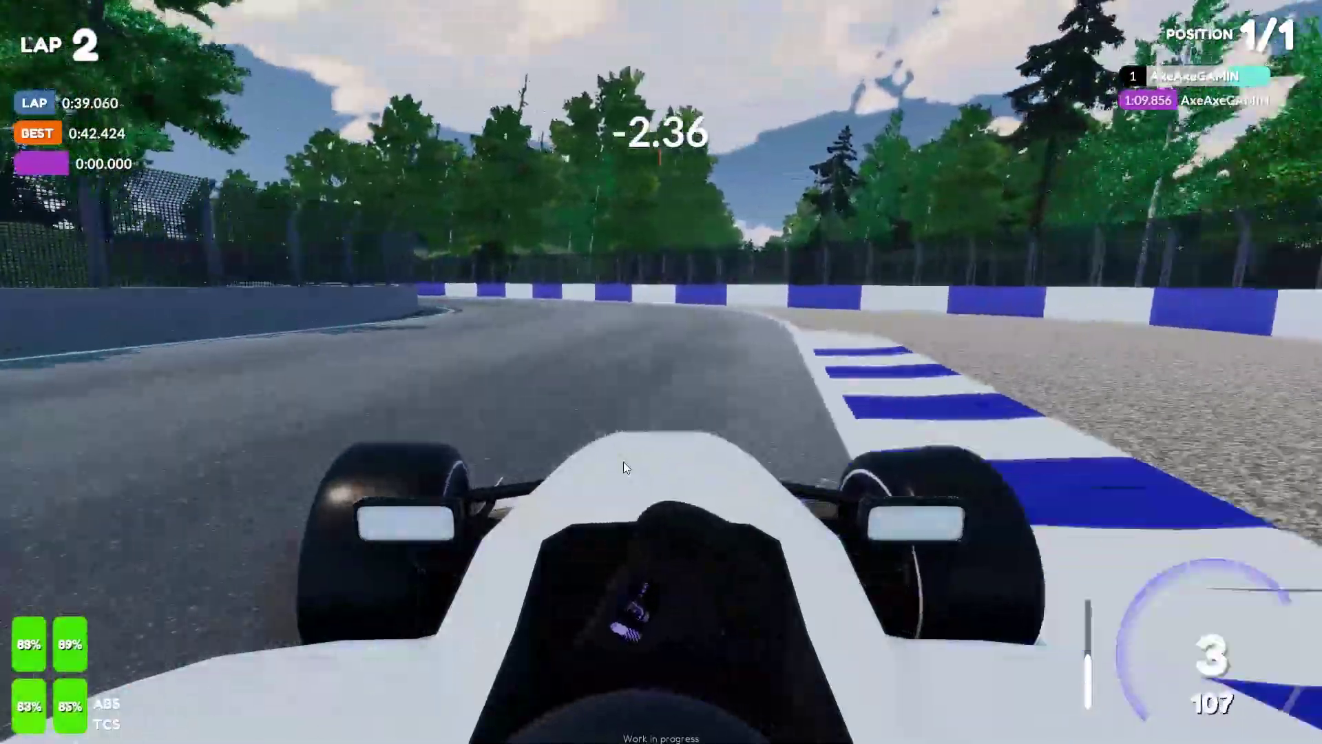
# - Finish the left-hand bend and steer right past the grandstand onto the back straight on lap 2
pyautogui.press('a')
pyautogui.press('w')
pyautogui.press('d')
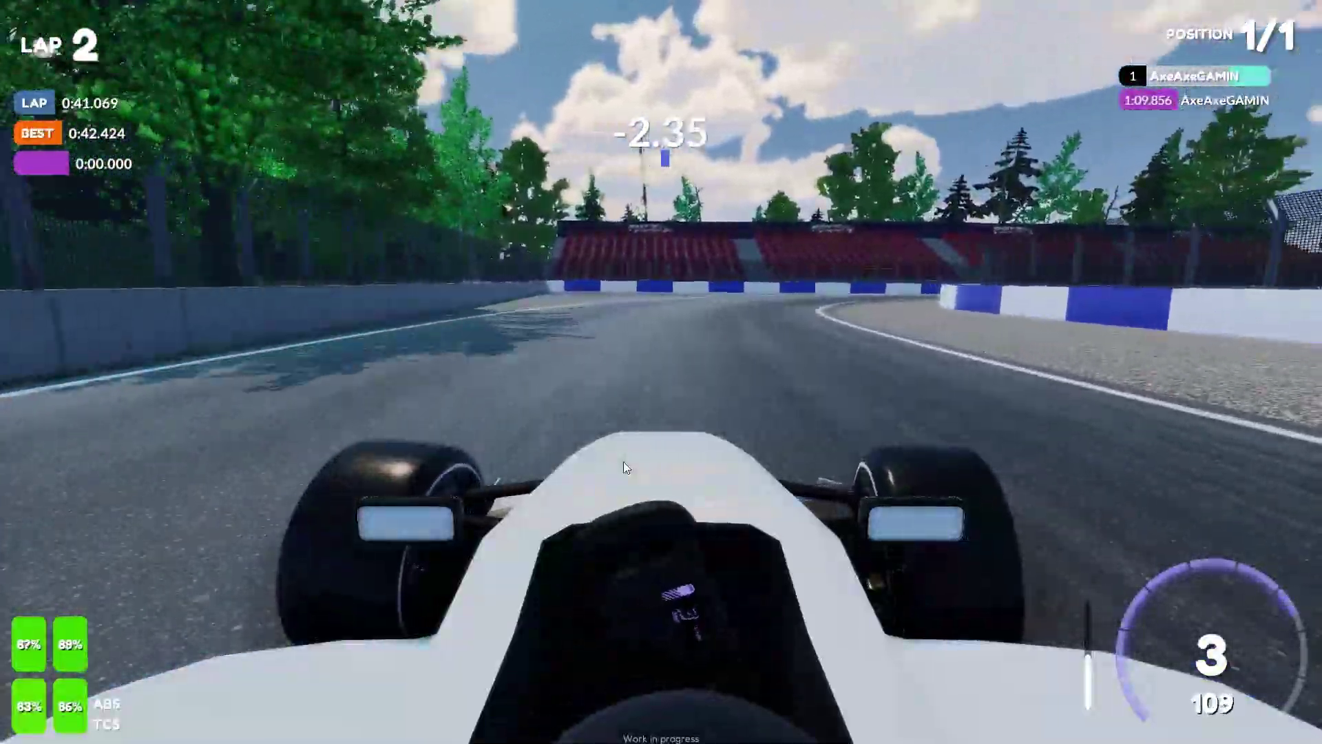
pyautogui.press('d')
pyautogui.press('w')
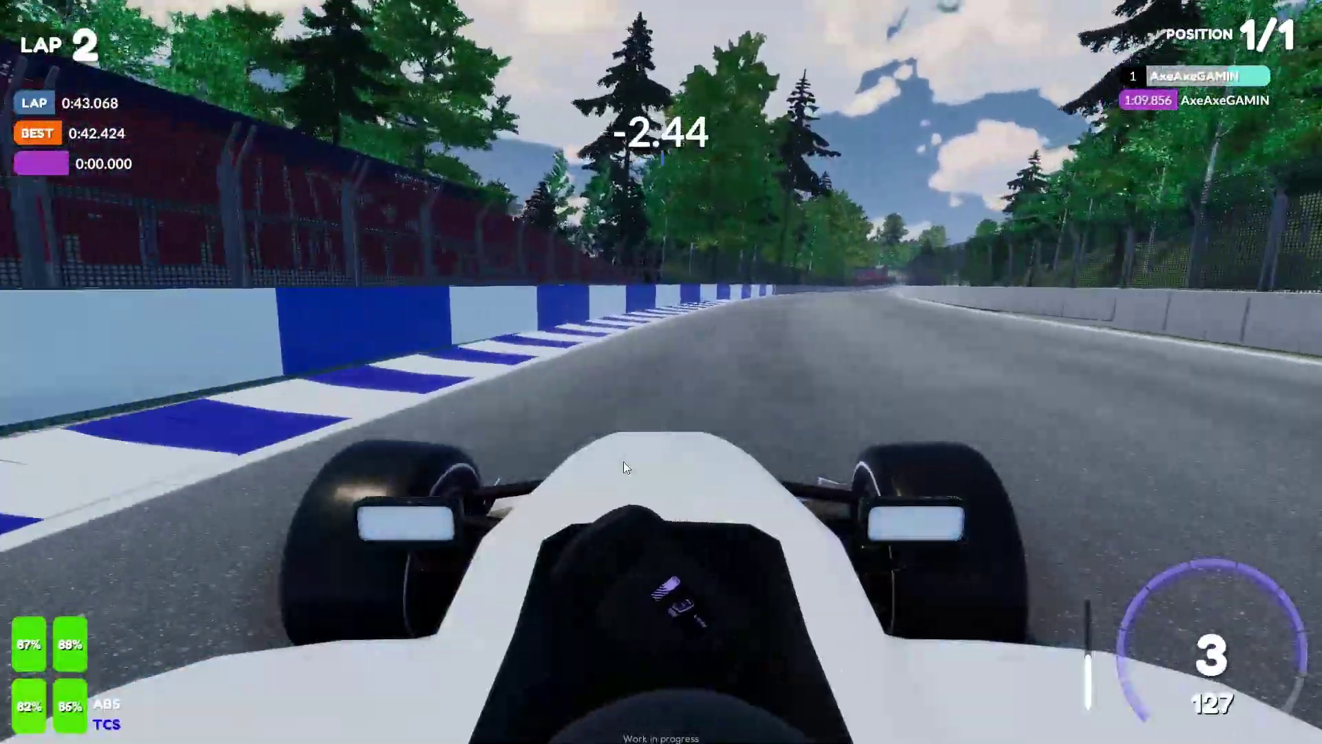
# - Accelerate along the wooded back straight and keep to the track through its slight right-hand kink on lap 2
pyautogui.press('w')
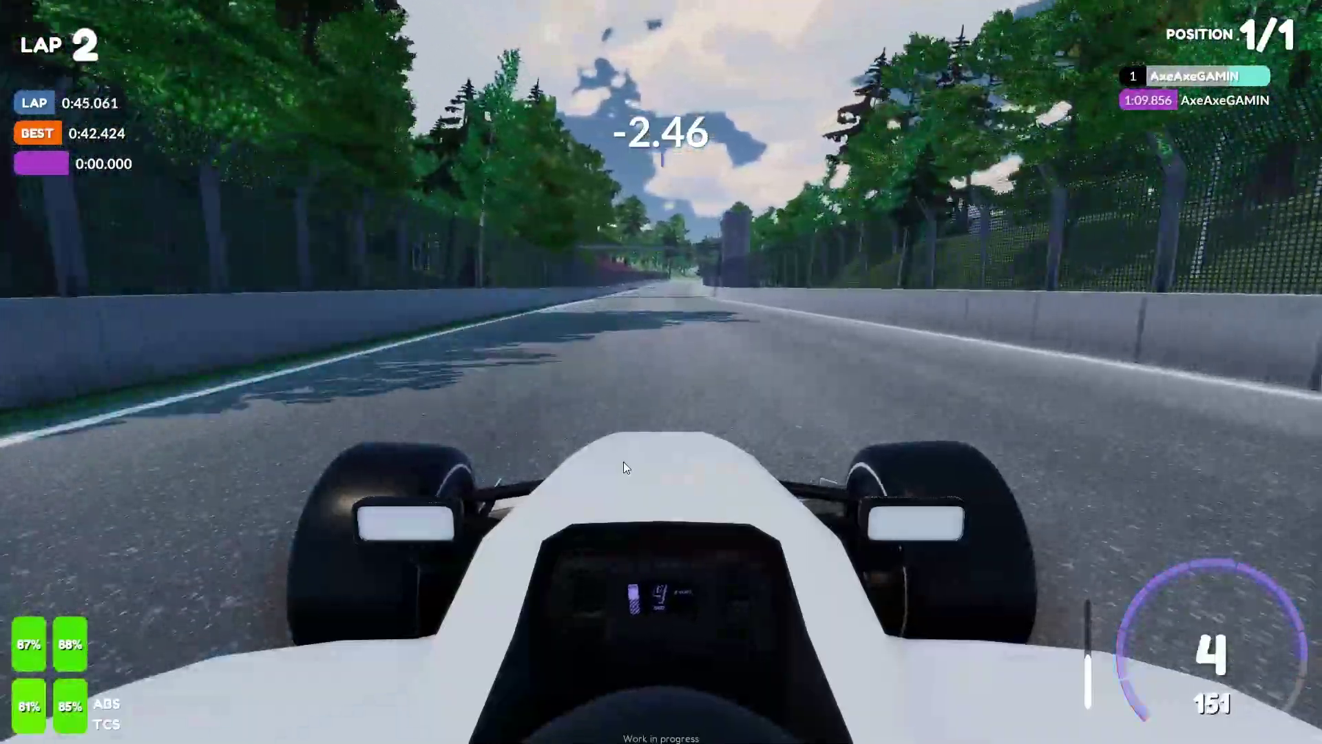
pyautogui.press('w')
pyautogui.press('w')
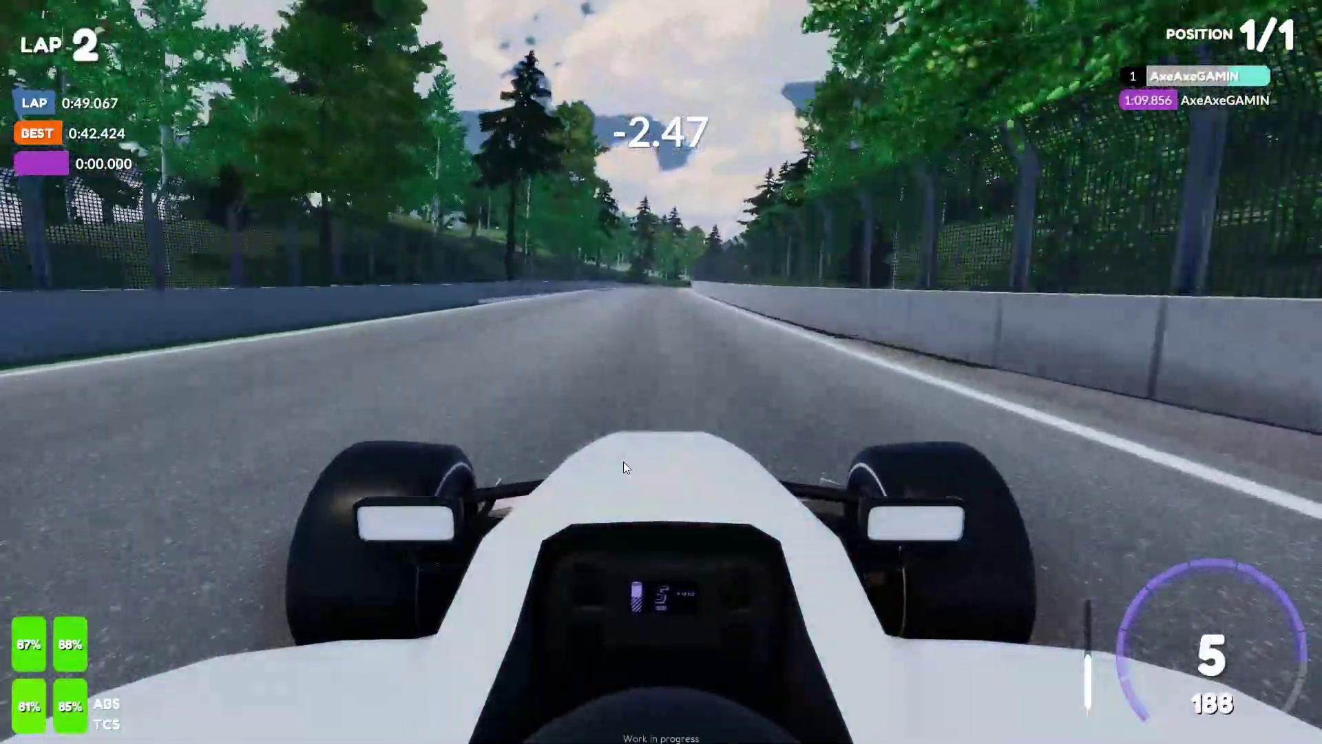
pyautogui.press('w')
pyautogui.press('d')
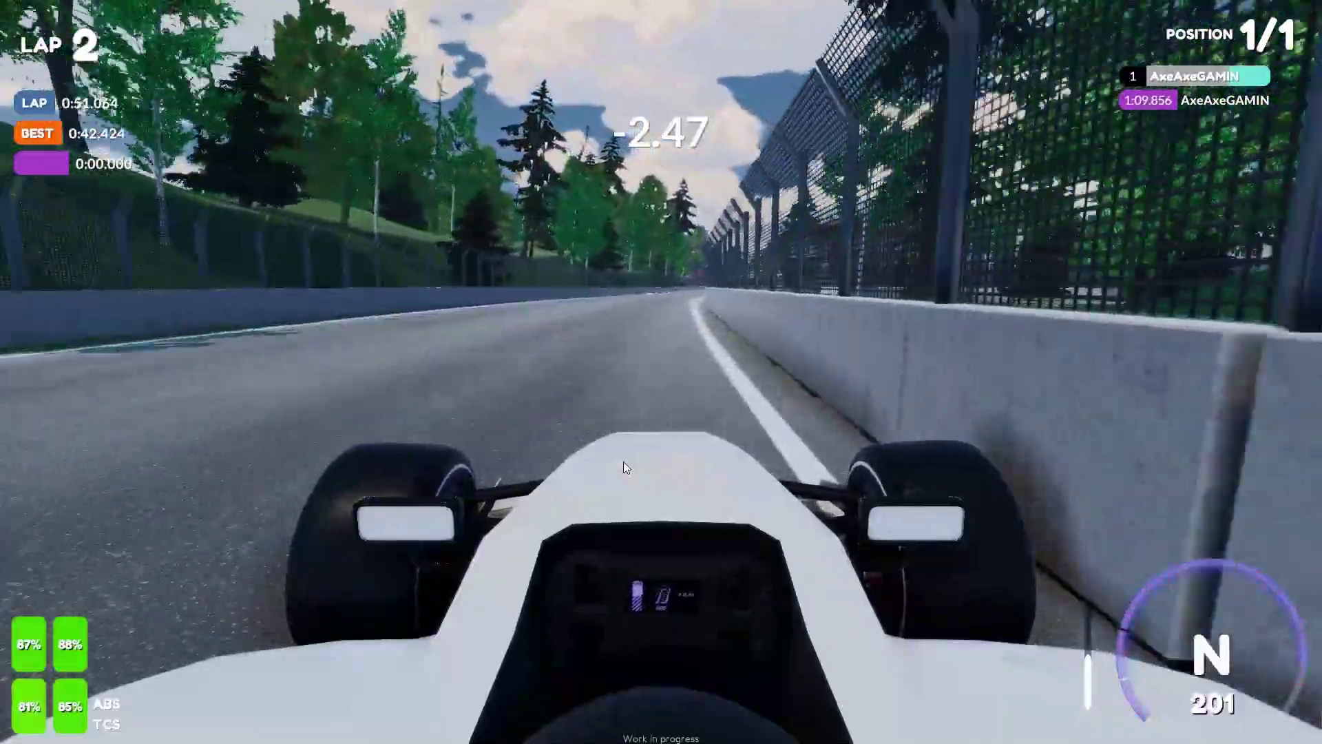
pyautogui.press('w')
pyautogui.press('d')
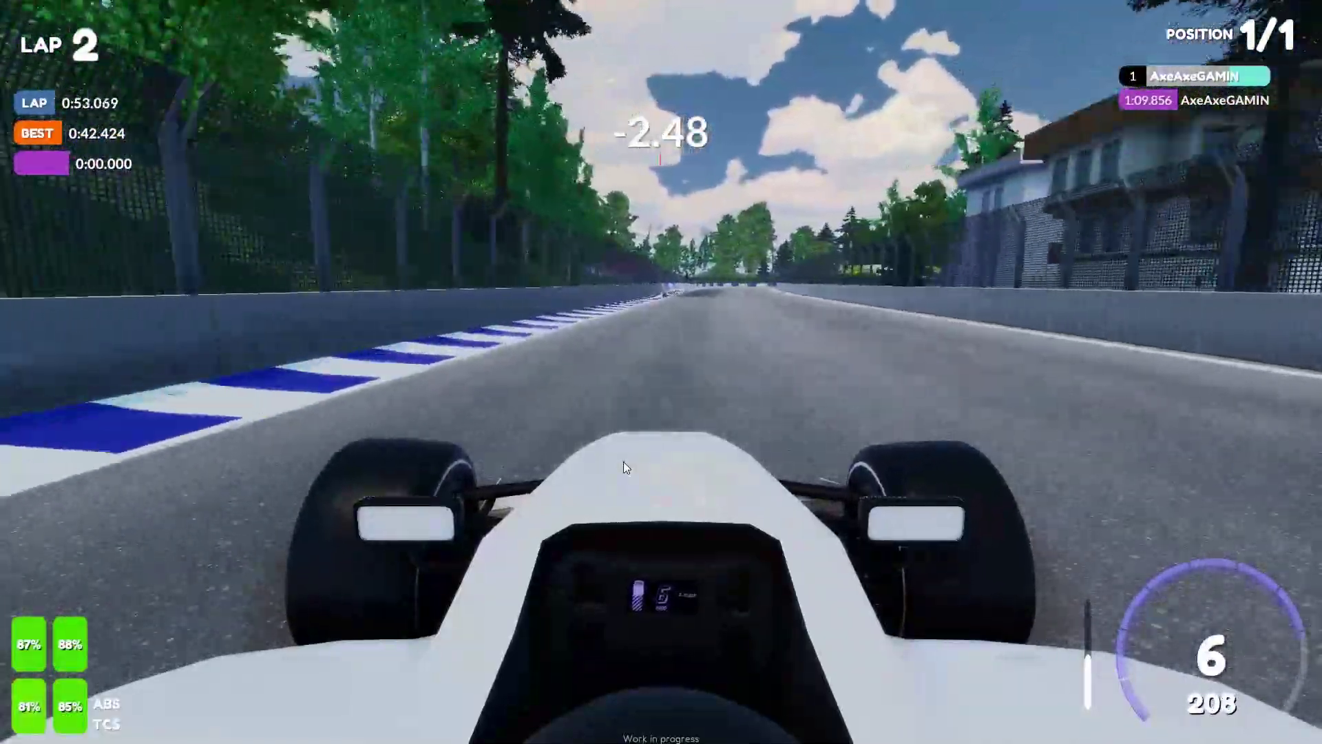
# - Brake for the final right-hand corners and accelerate down the pit straight at the end of lap 2
pyautogui.press('s')
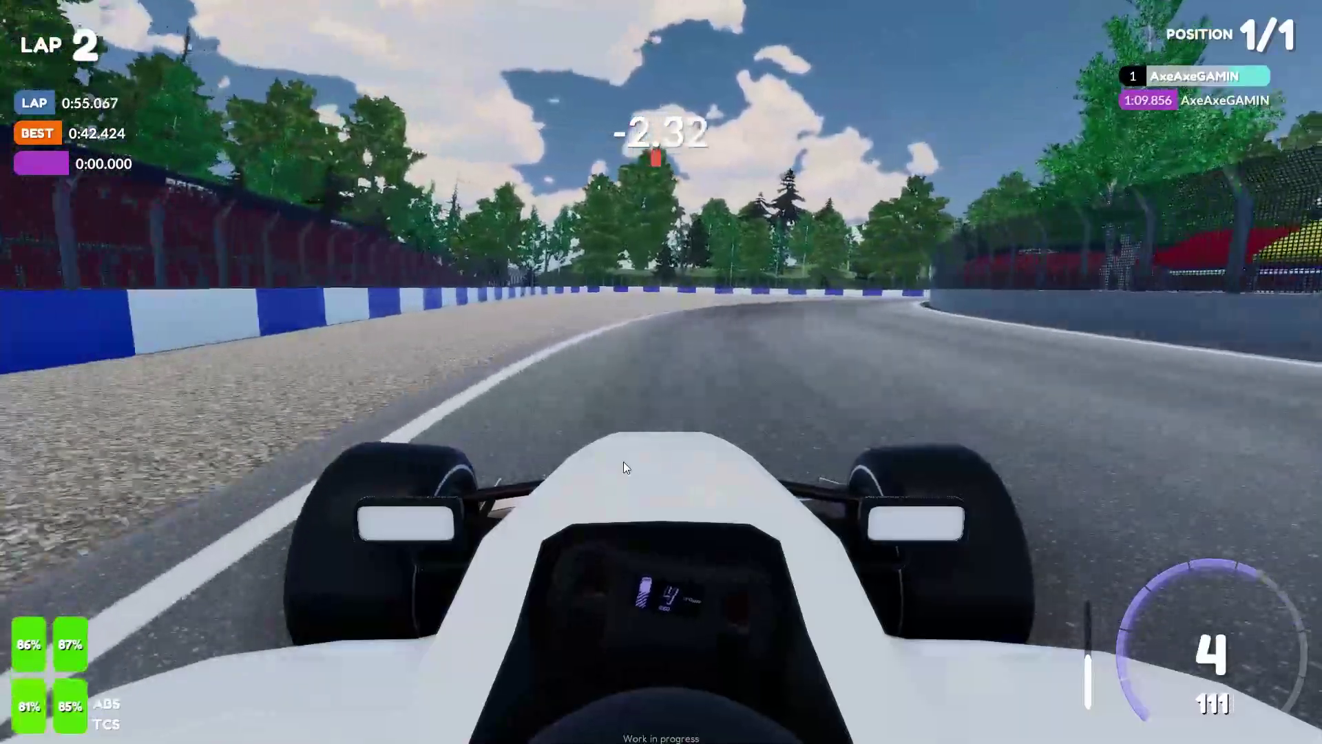
pyautogui.press('d')
pyautogui.press('d')
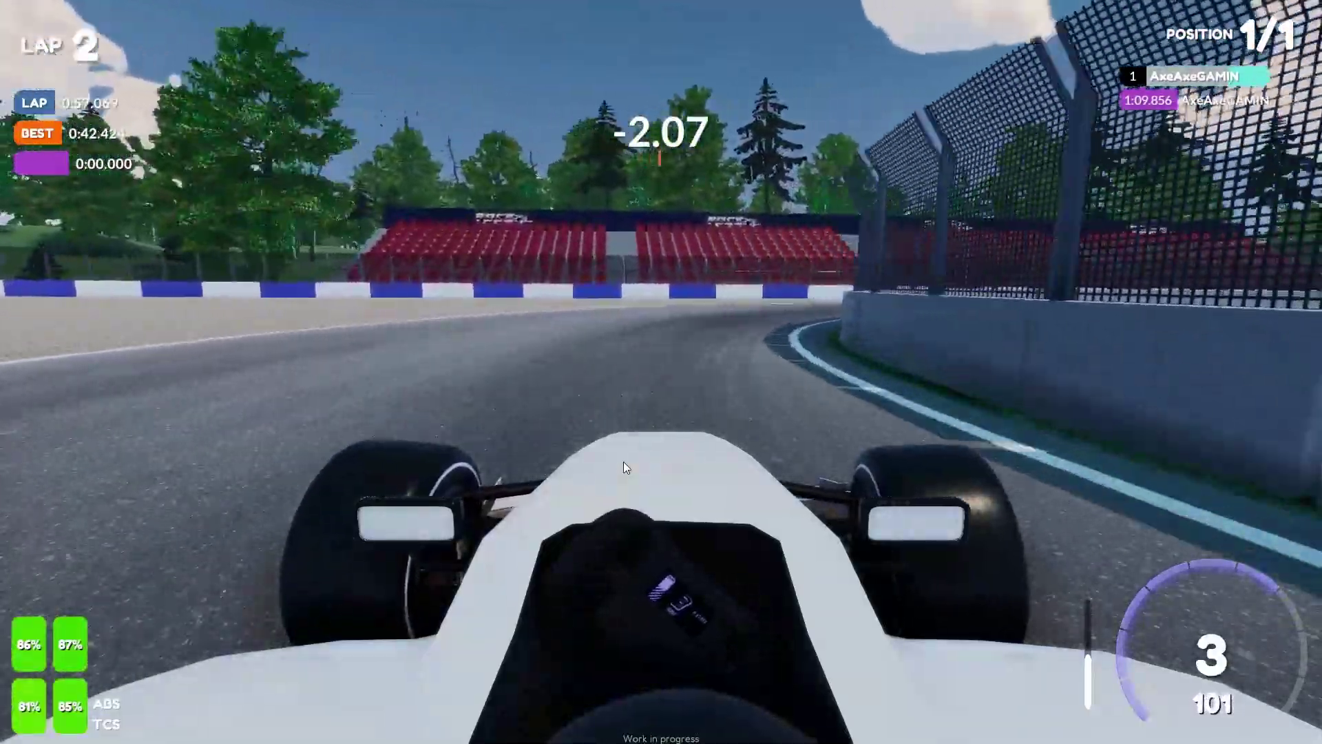
pyautogui.press('d')
pyautogui.press('w')
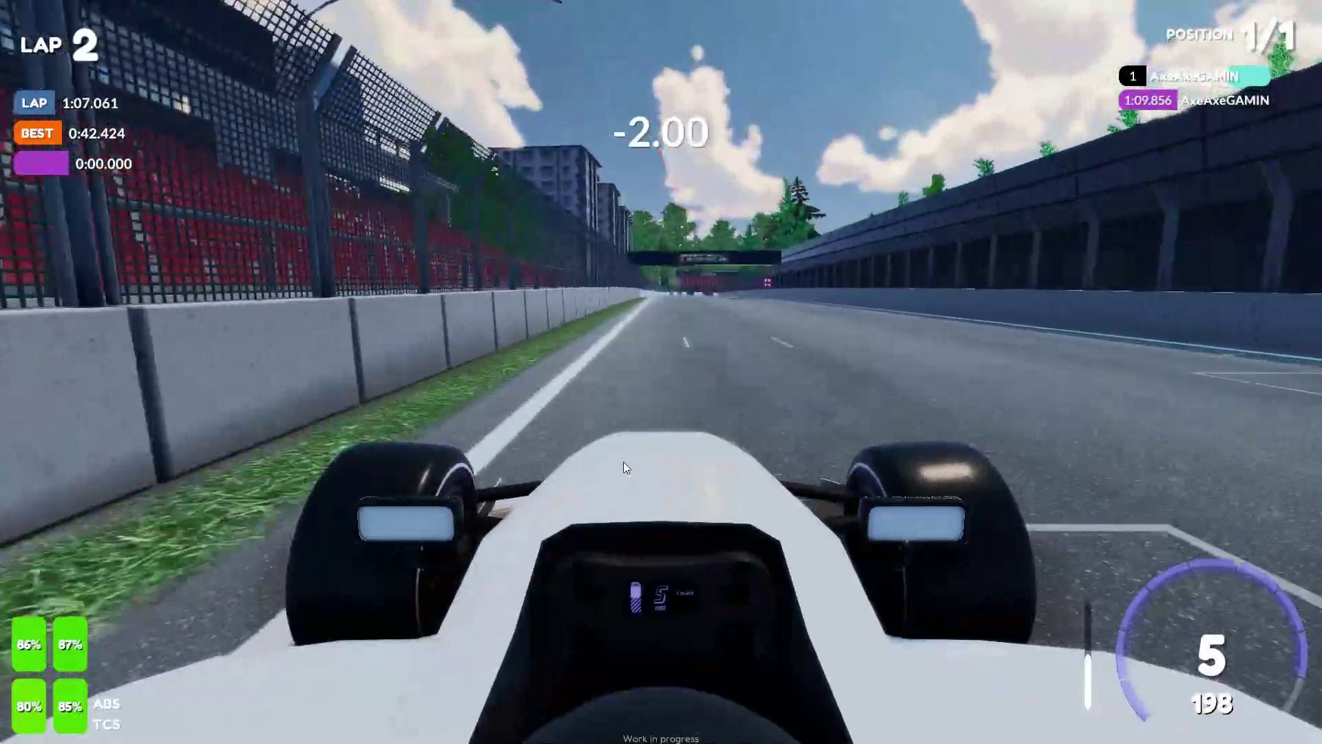
# - Brake after the start line and drive through the opening right-hand bends on lap 3
pyautogui.press('s')
pyautogui.press('d')
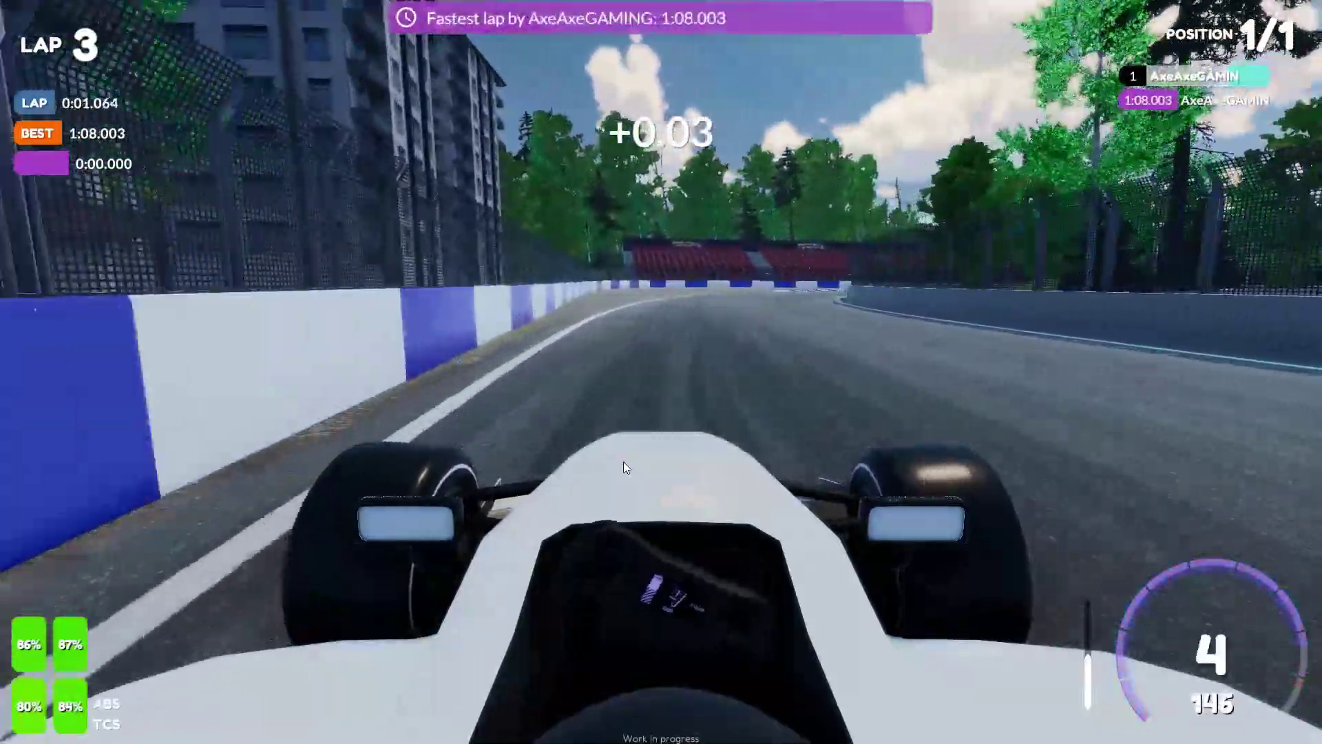
pyautogui.press('d')
pyautogui.press('w')
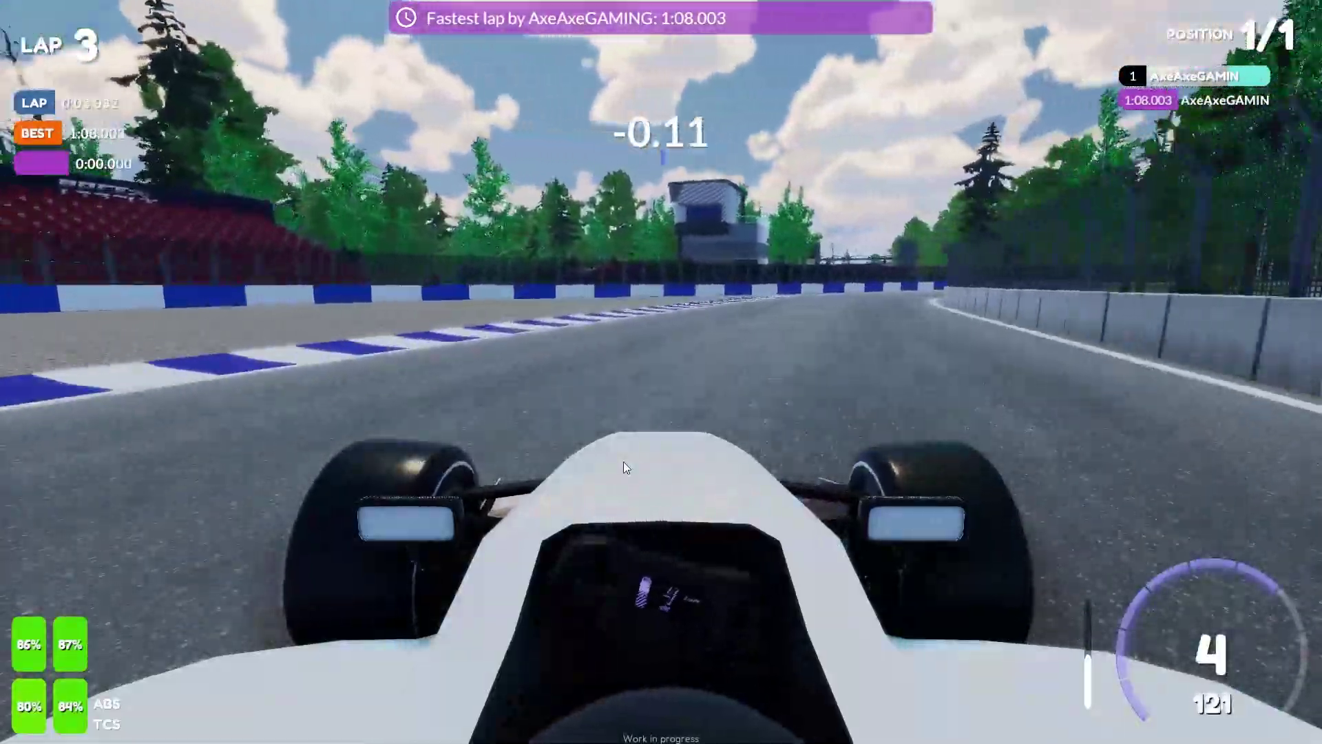
pyautogui.press('d')
pyautogui.press('w')
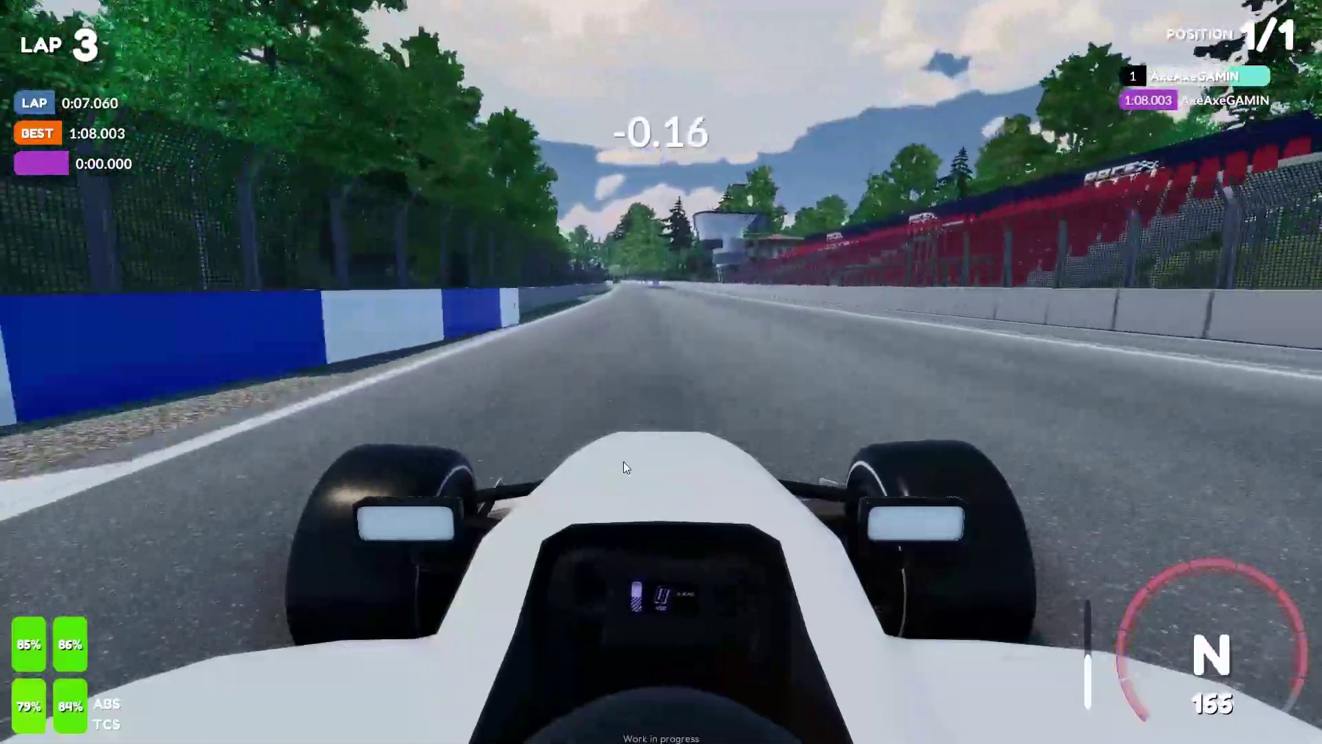
# - Brake past the control tower, take the tight left-hand corner, and accelerate out over the exit kerb on lap 3
pyautogui.press('s')
pyautogui.press('d')
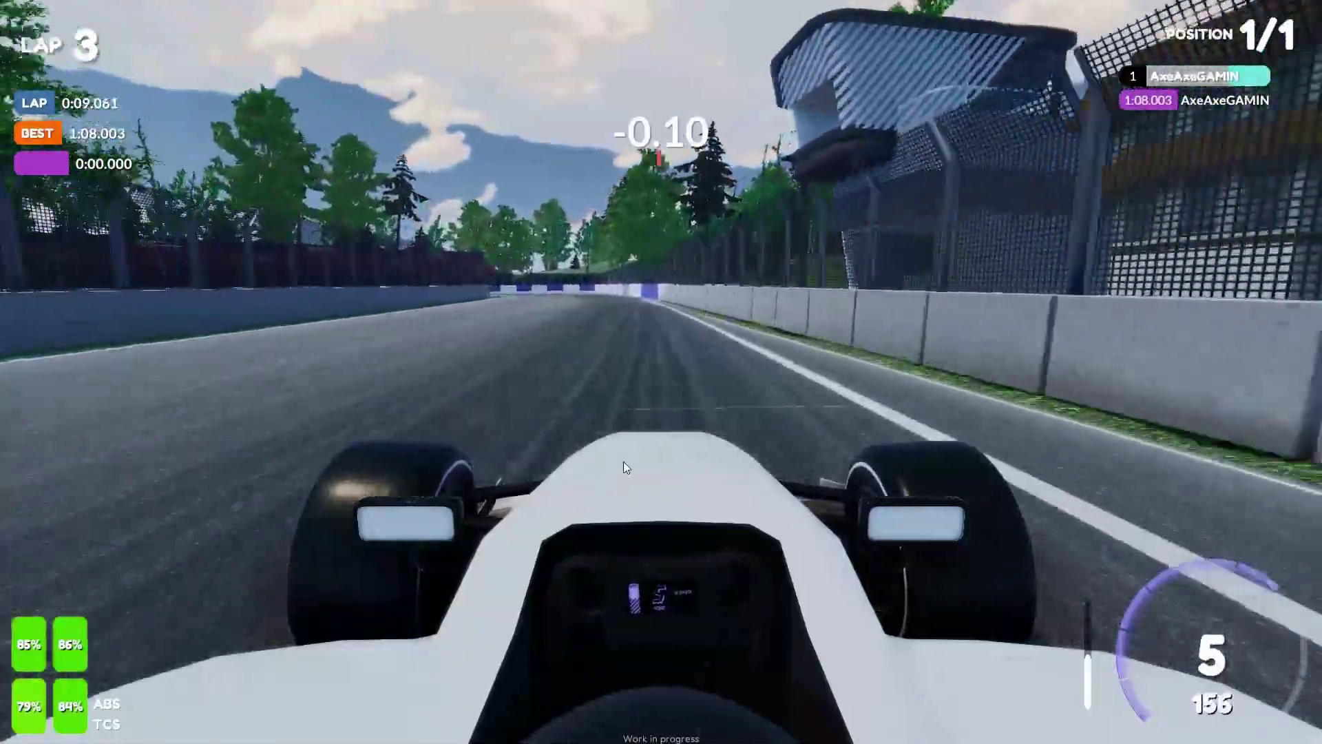
pyautogui.press('s')
pyautogui.press('a')
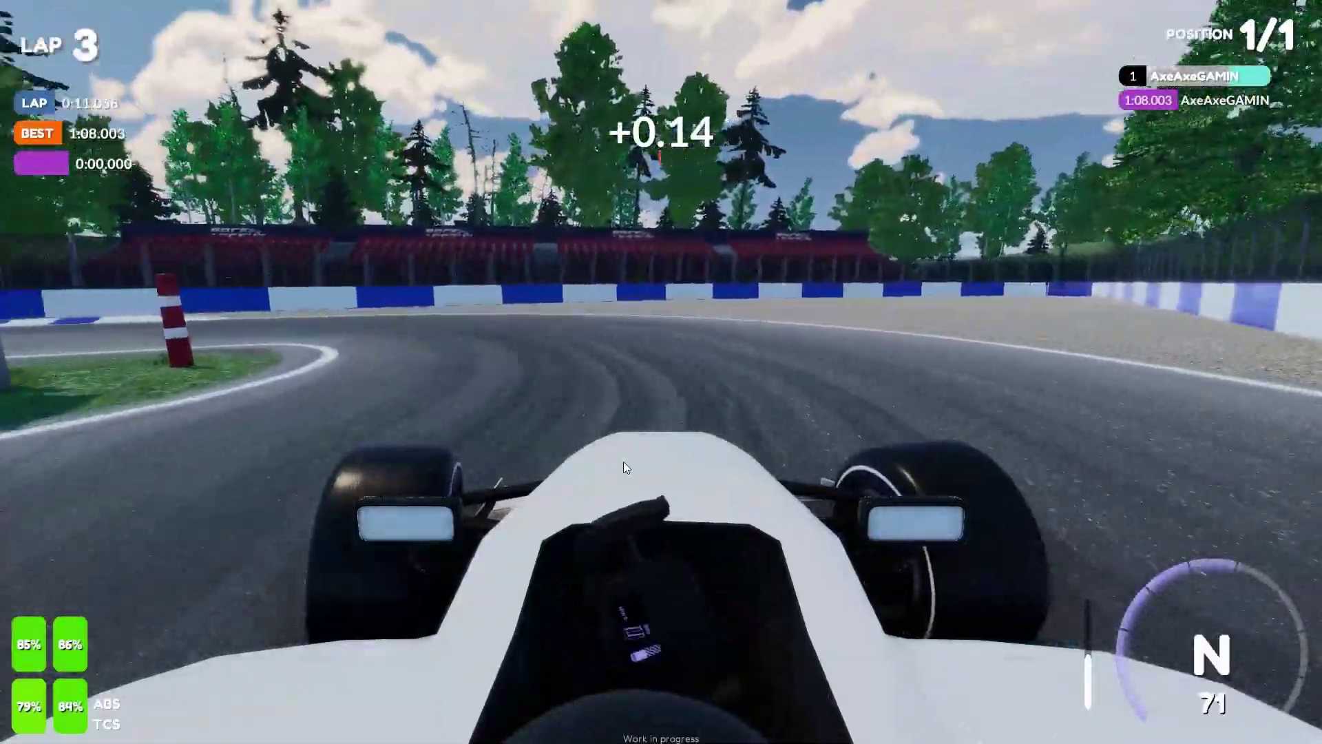
pyautogui.press('d')
pyautogui.press('w')
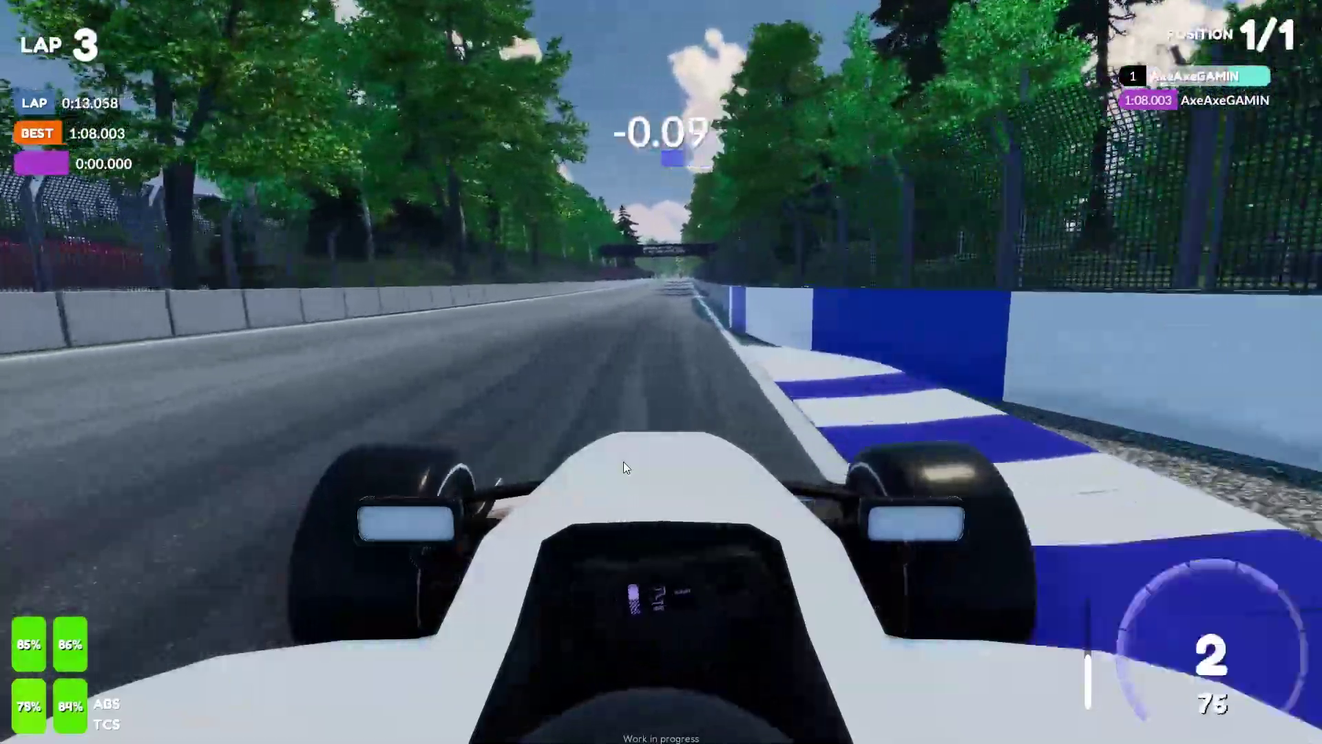
# - Accelerate down the straight under the footbridge, brake for the left-hand corner, and power out towards the concrete overpass on lap 3
pyautogui.press('w')
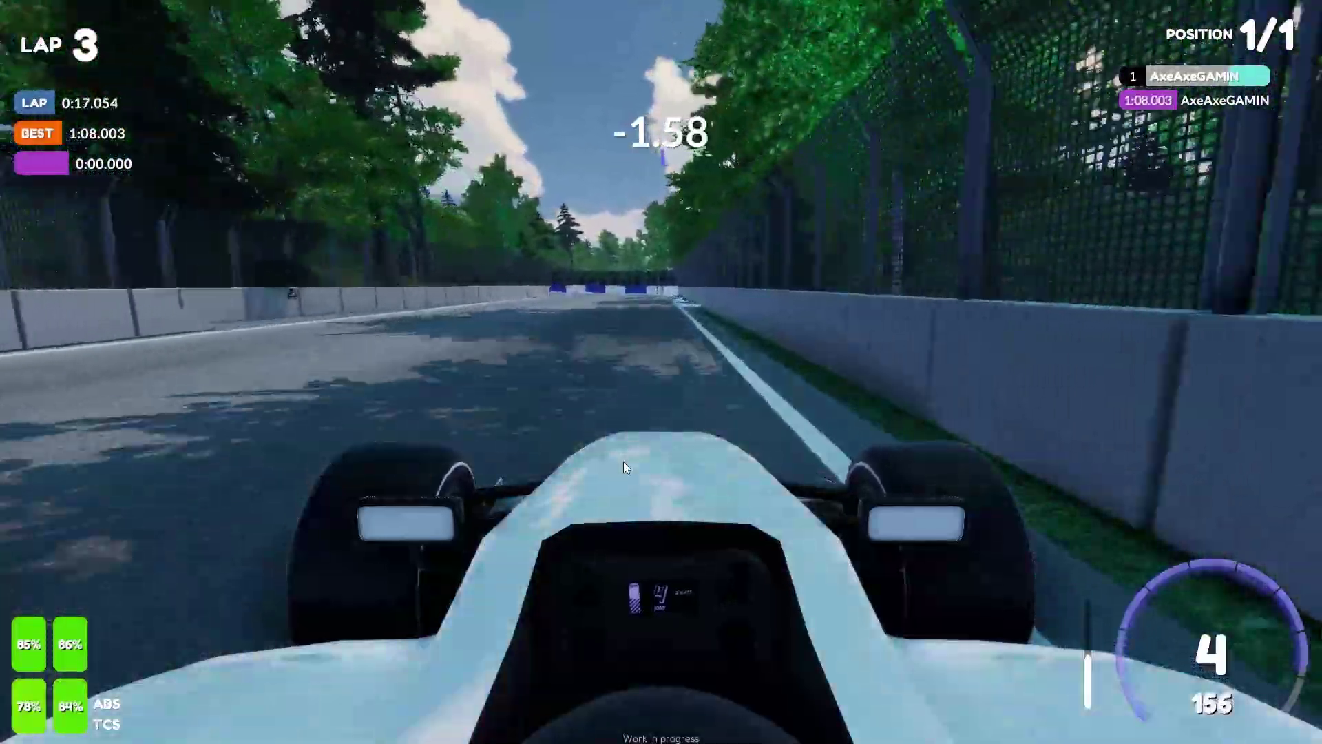
pyautogui.press('s')
pyautogui.press('a')
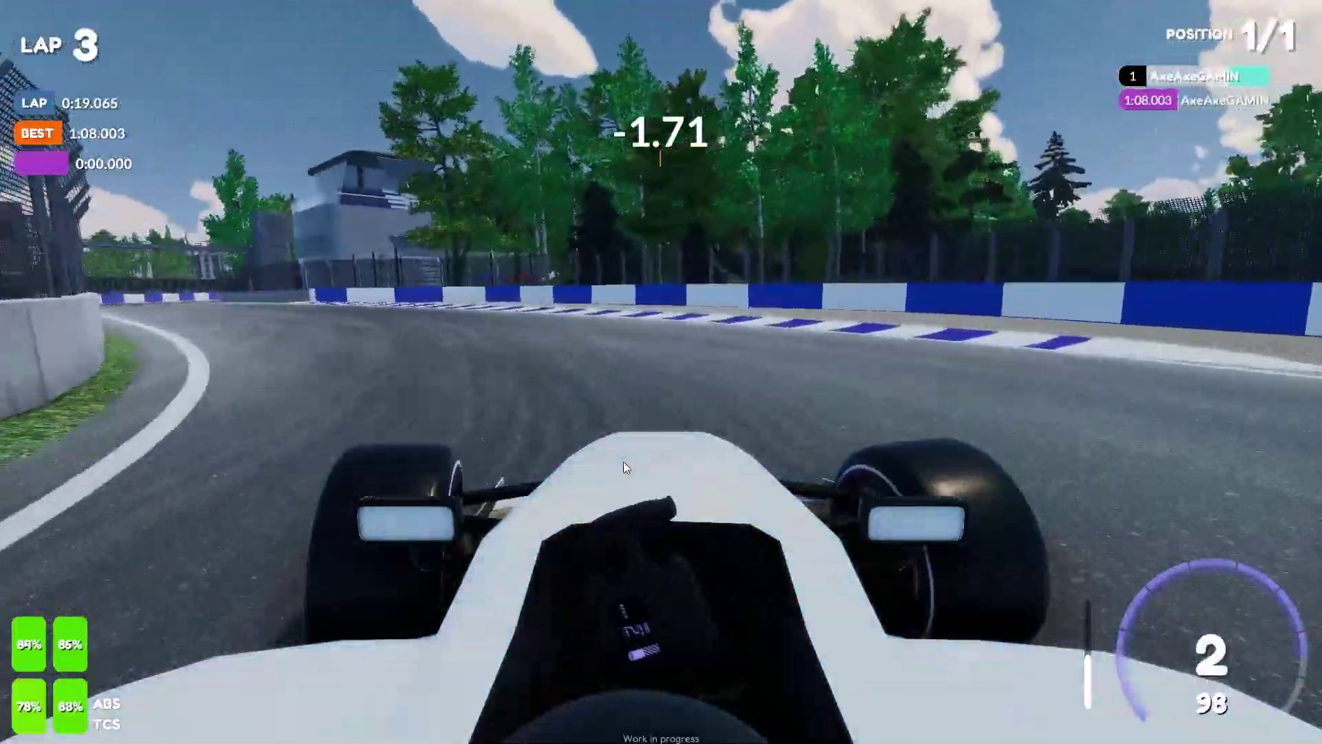
pyautogui.press('w')
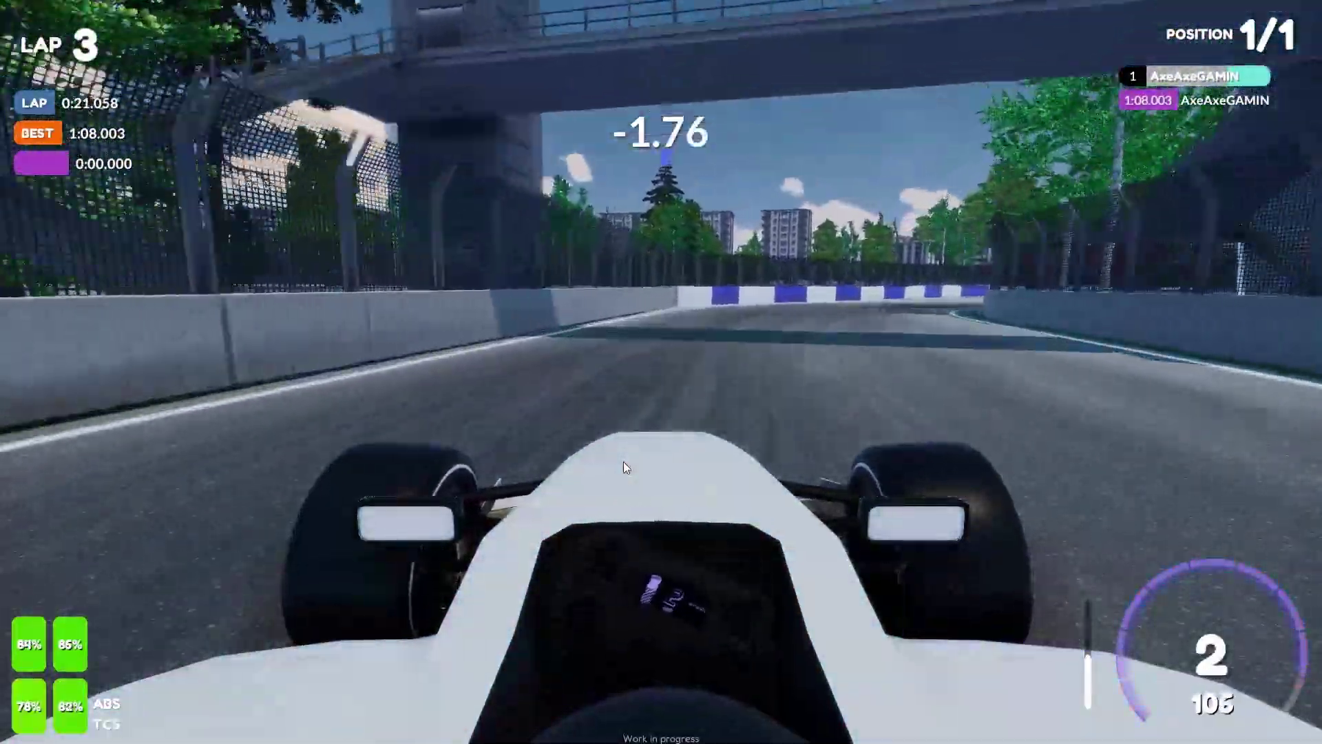
# - Take the right-hand bend beyond the concrete overpass and accelerate along the tree-lined straight on lap 3
pyautogui.press('d')
pyautogui.press('w')
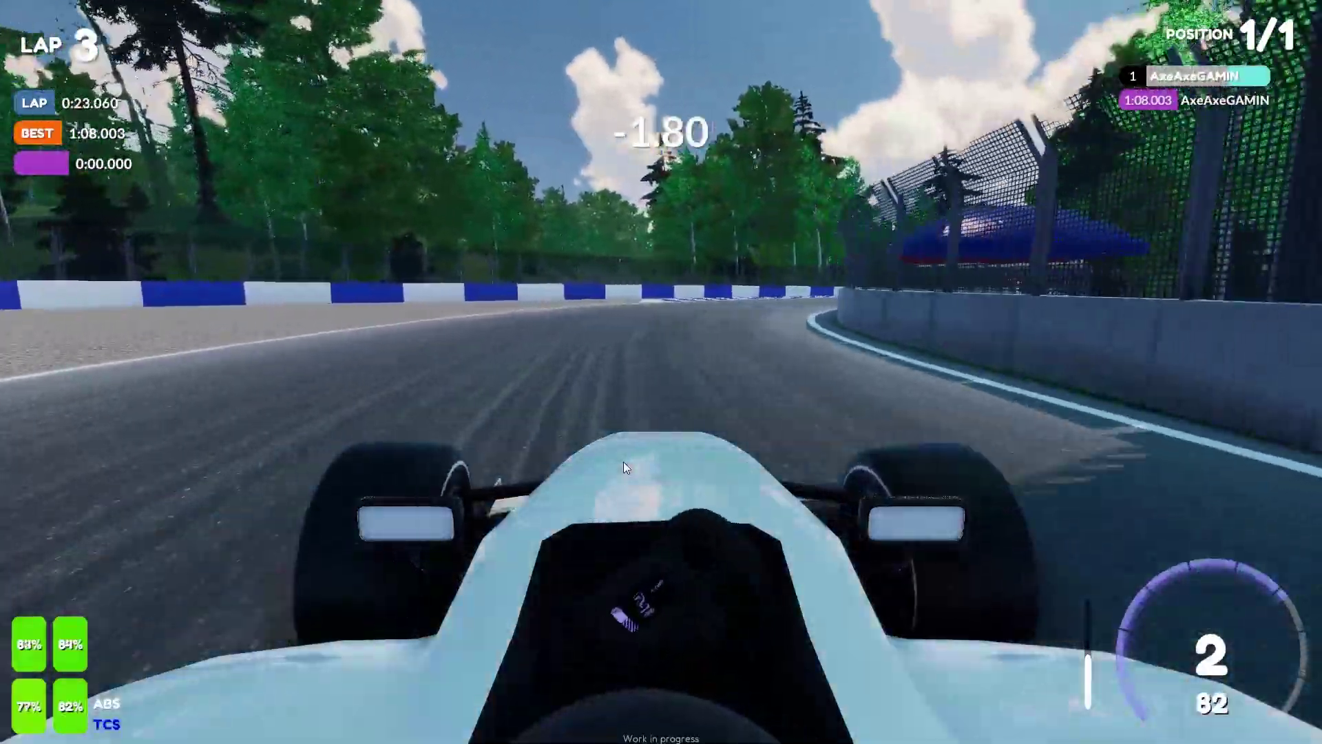
pyautogui.press('w')
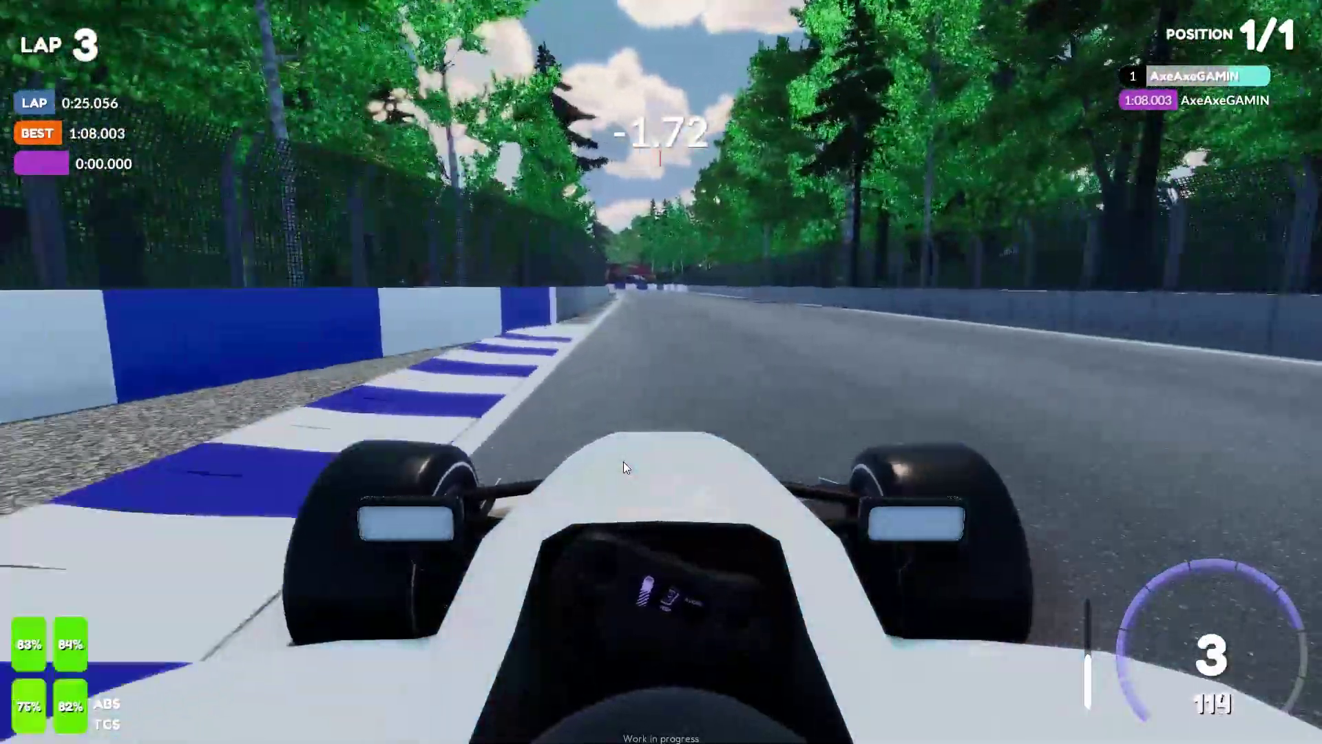
pyautogui.press('w')
pyautogui.press('w')
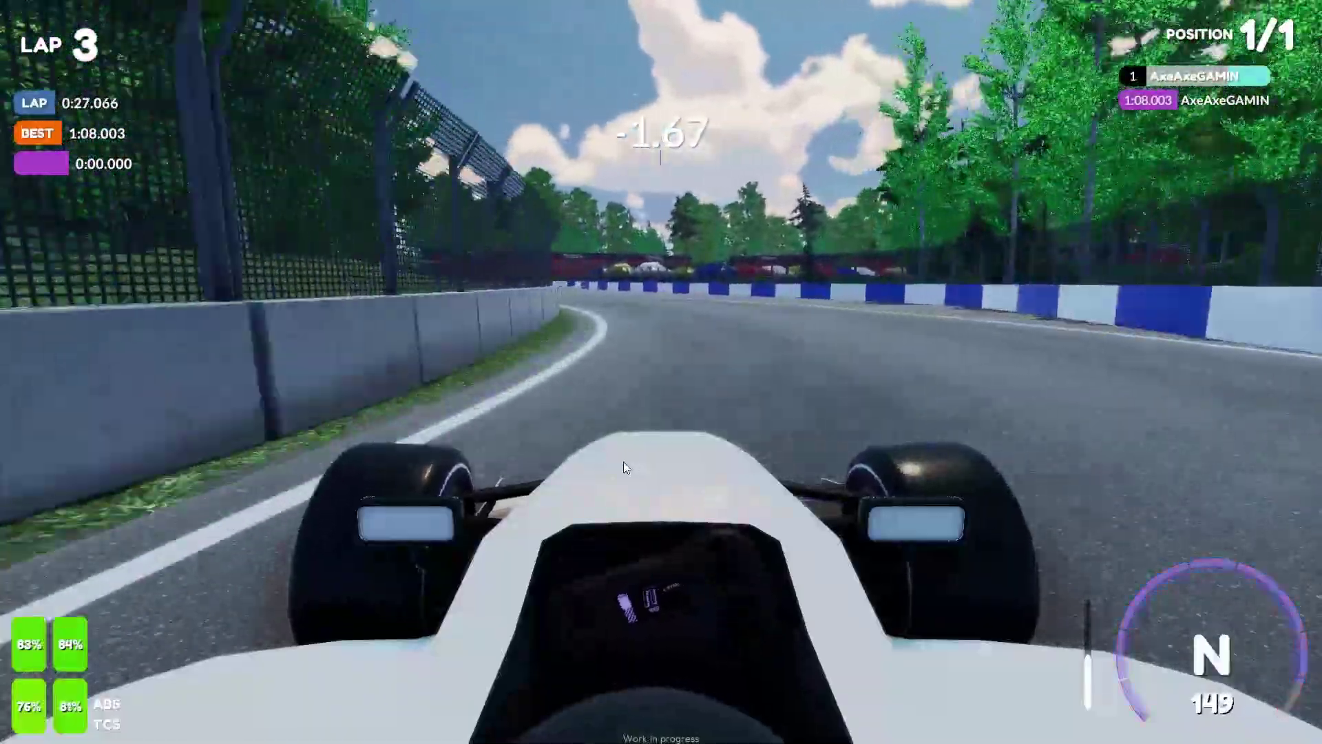
# - Brake for the left-hand bend, then follow the right-hand curve past the red grandstands and accelerate on lap 3
pyautogui.press('s')
pyautogui.press('a')
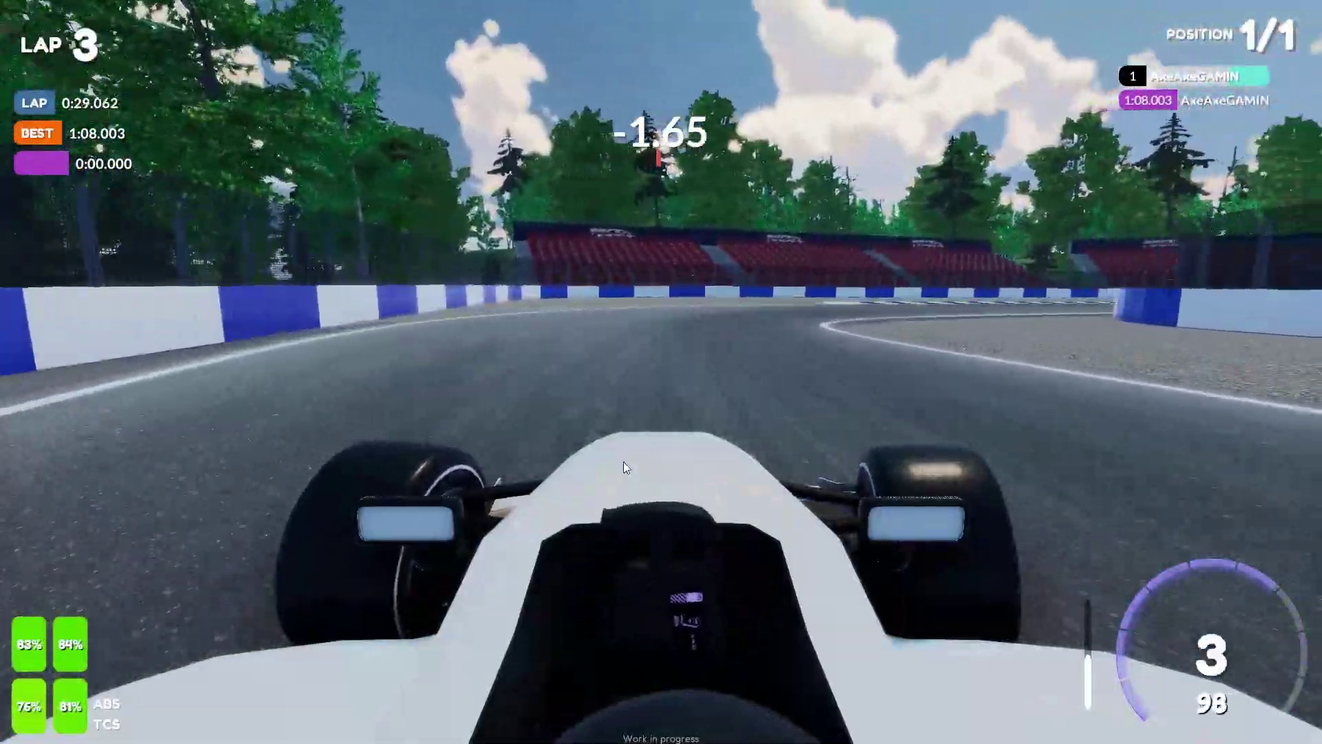
pyautogui.press('w')
pyautogui.press('a')
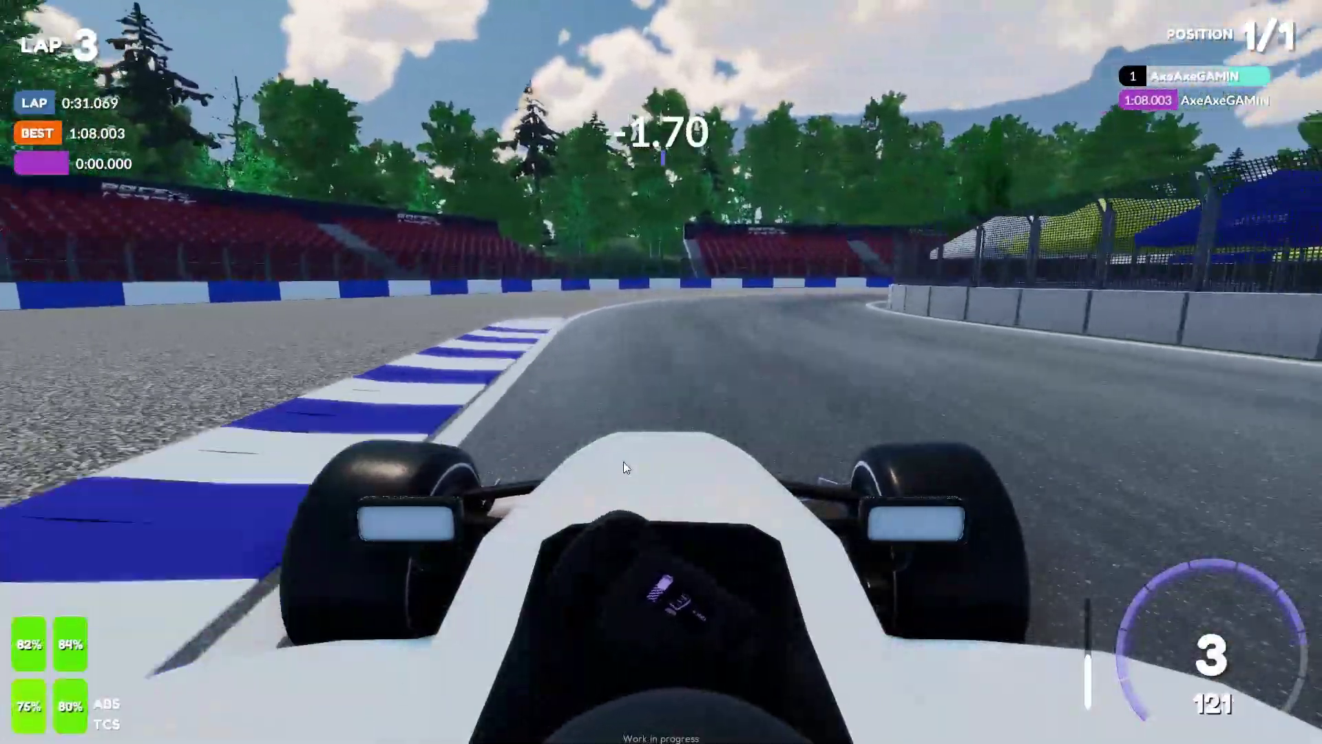
pyautogui.press('d')
pyautogui.press('w')
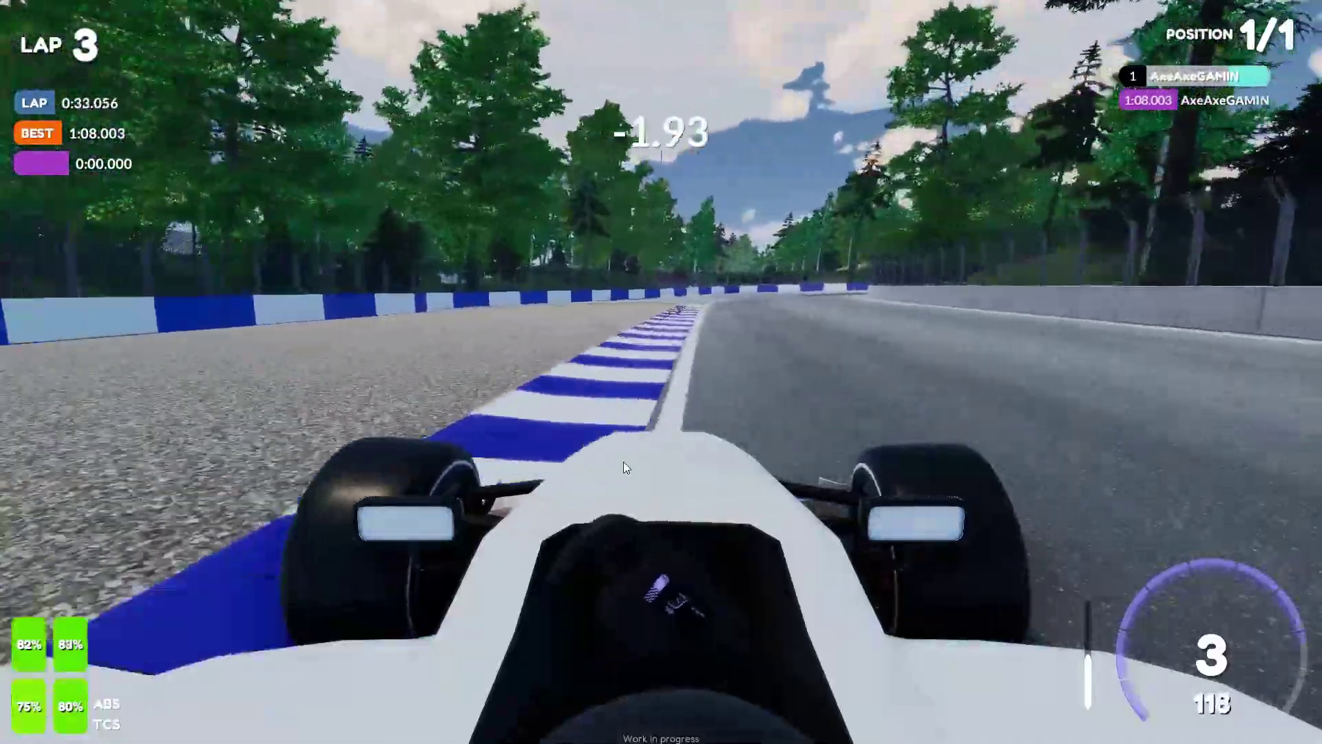
# - Brake into the walled right-hander, slow again for the following left-hander, and accelerate out along the exit kerb on lap 3
pyautogui.press('s')
pyautogui.press('d')
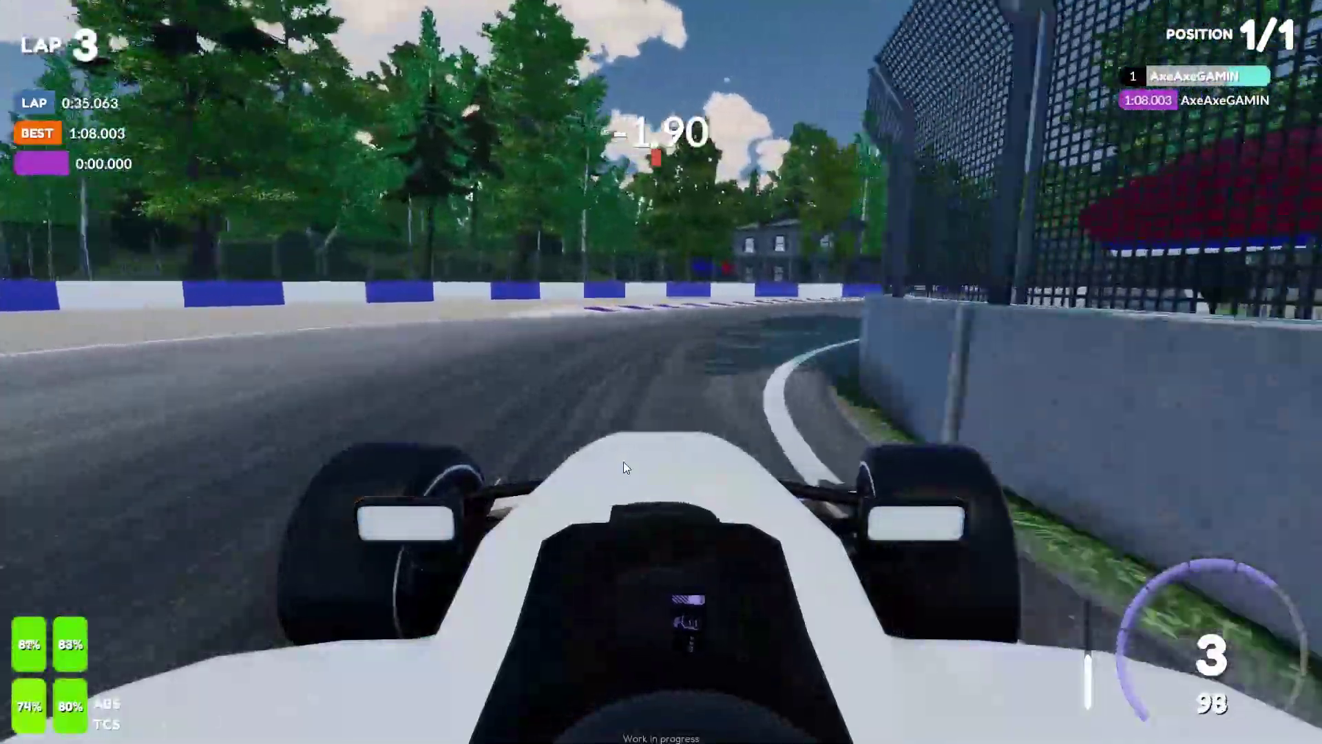
pyautogui.press('w')
pyautogui.press('s')
pyautogui.press('a')
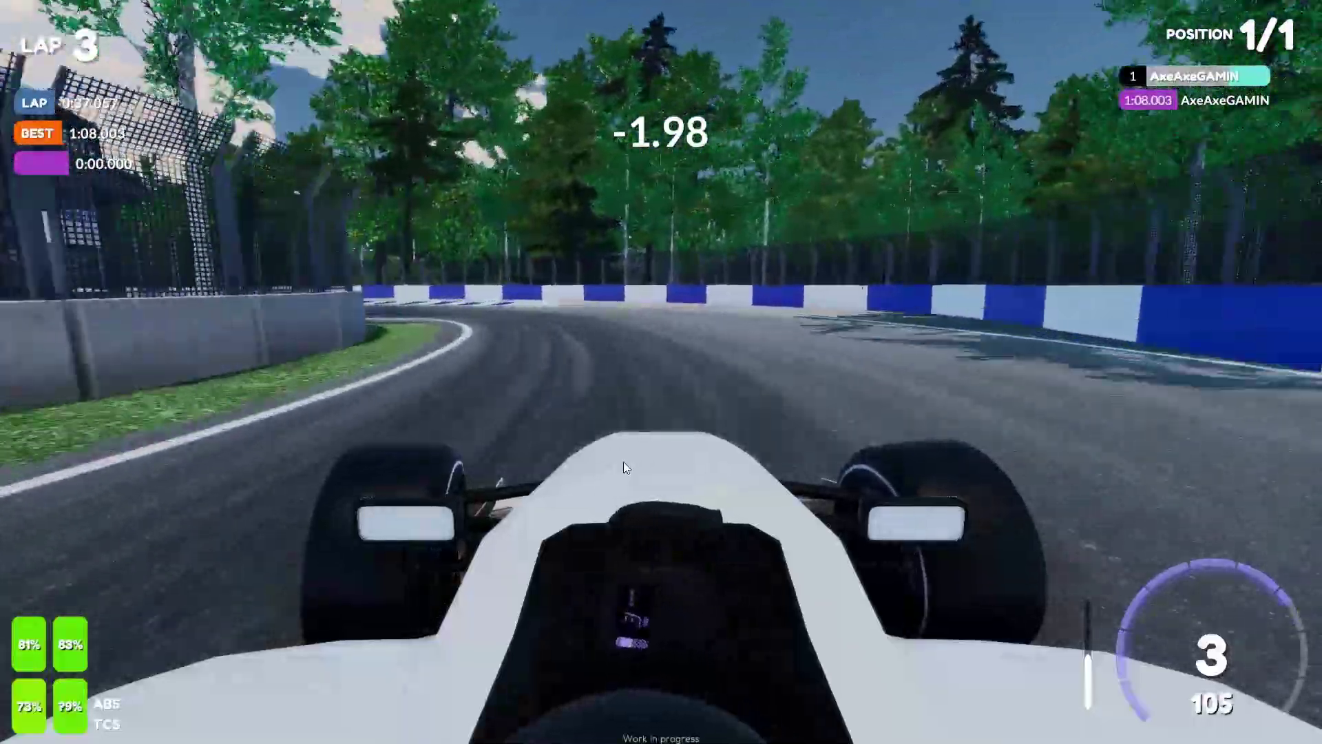
pyautogui.press('w')
pyautogui.press('w')
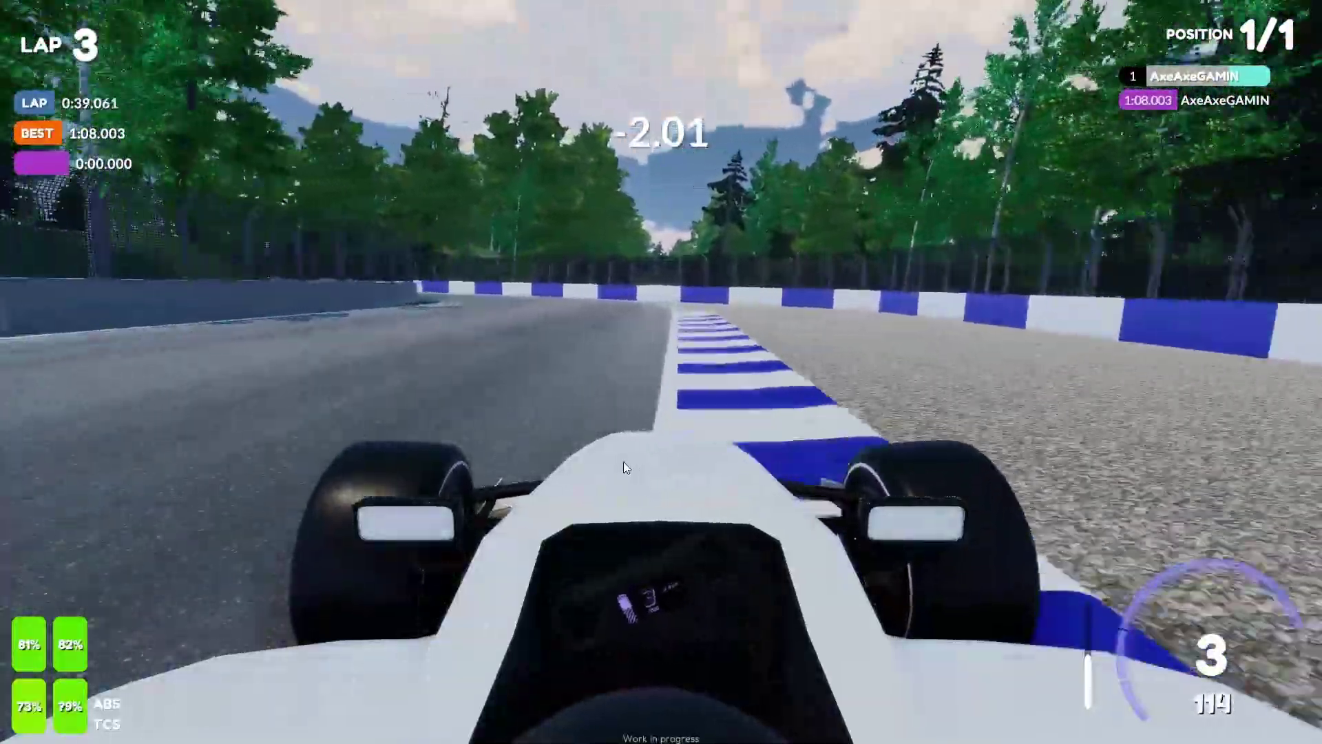
# - Brake briefly and steer through the left-hand curve leading towards the red grandstand on lap 3
pyautogui.press('a')
pyautogui.press('s')
pyautogui.press('w')
pyautogui.press('a')
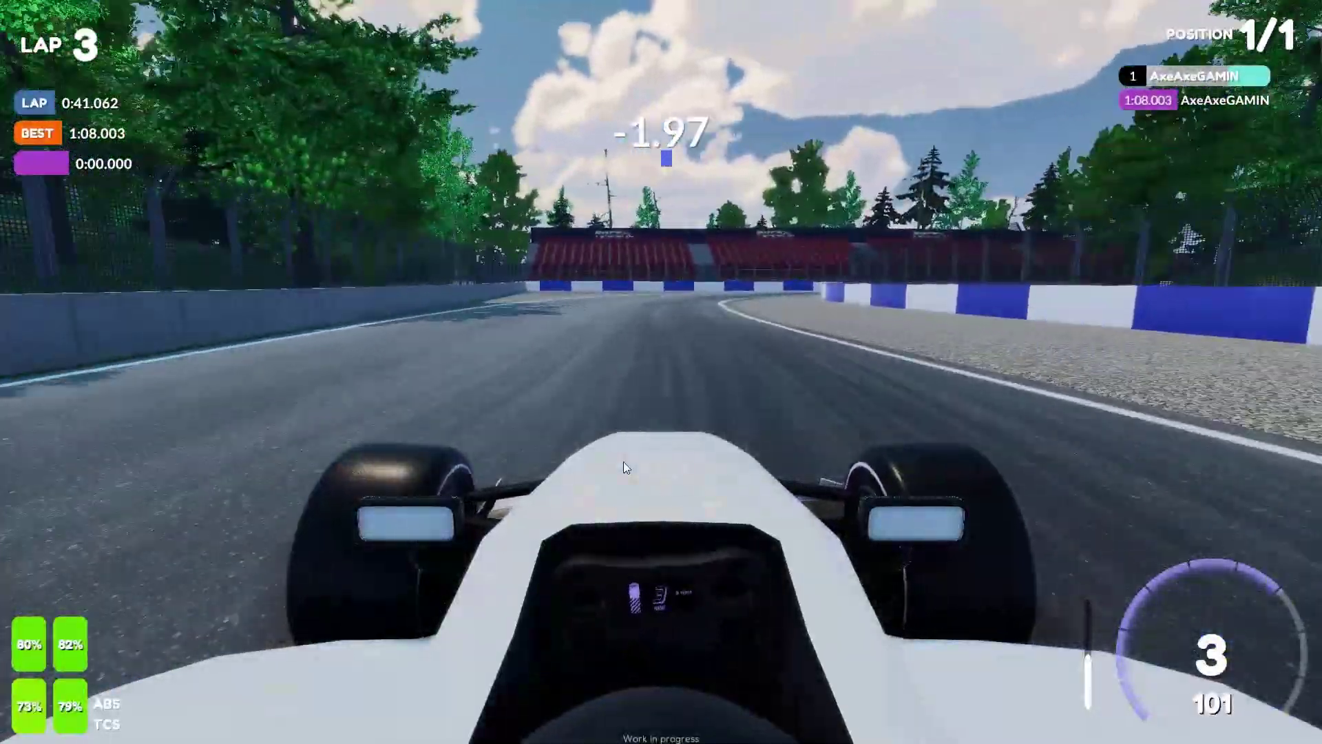
# - Drive through the right-hand corner in front of the red grandstand and accelerate onto the wooded back straight on lap 3
pyautogui.press('d')
pyautogui.press('w')
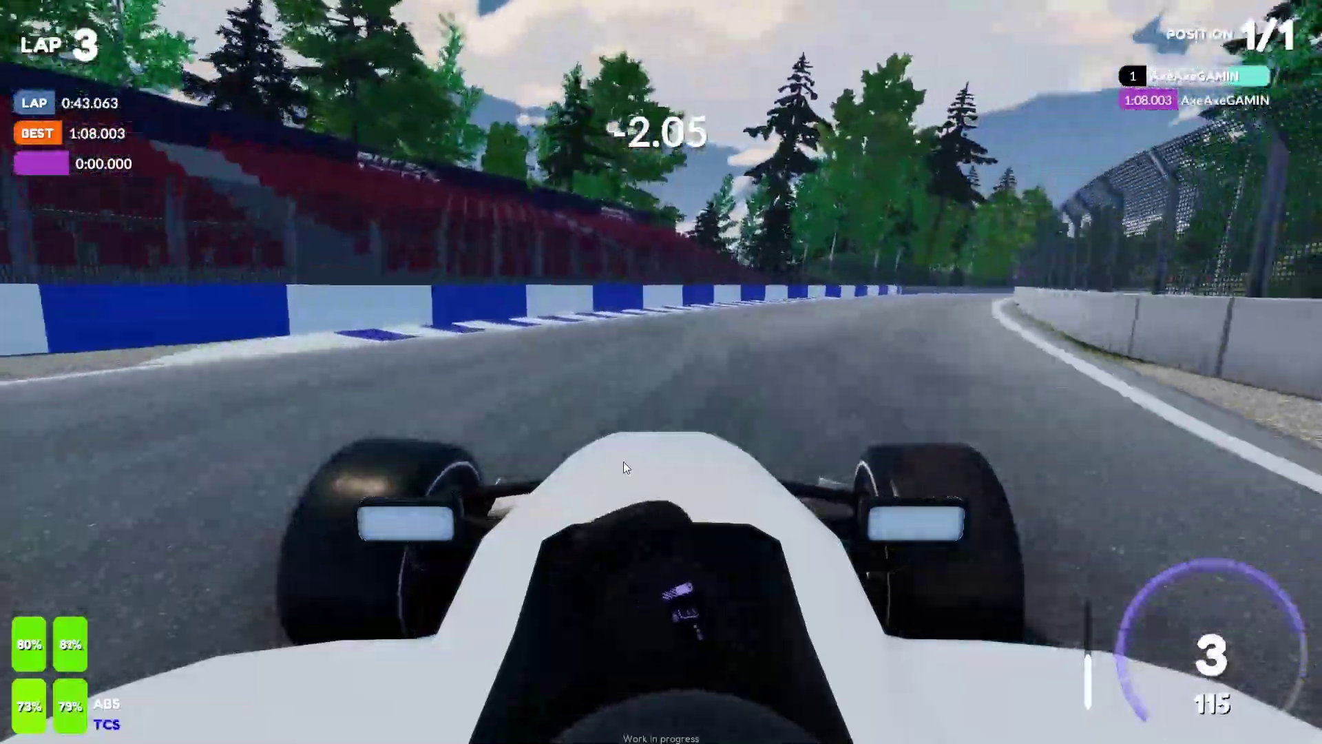
pyautogui.press('d')
pyautogui.press('w')
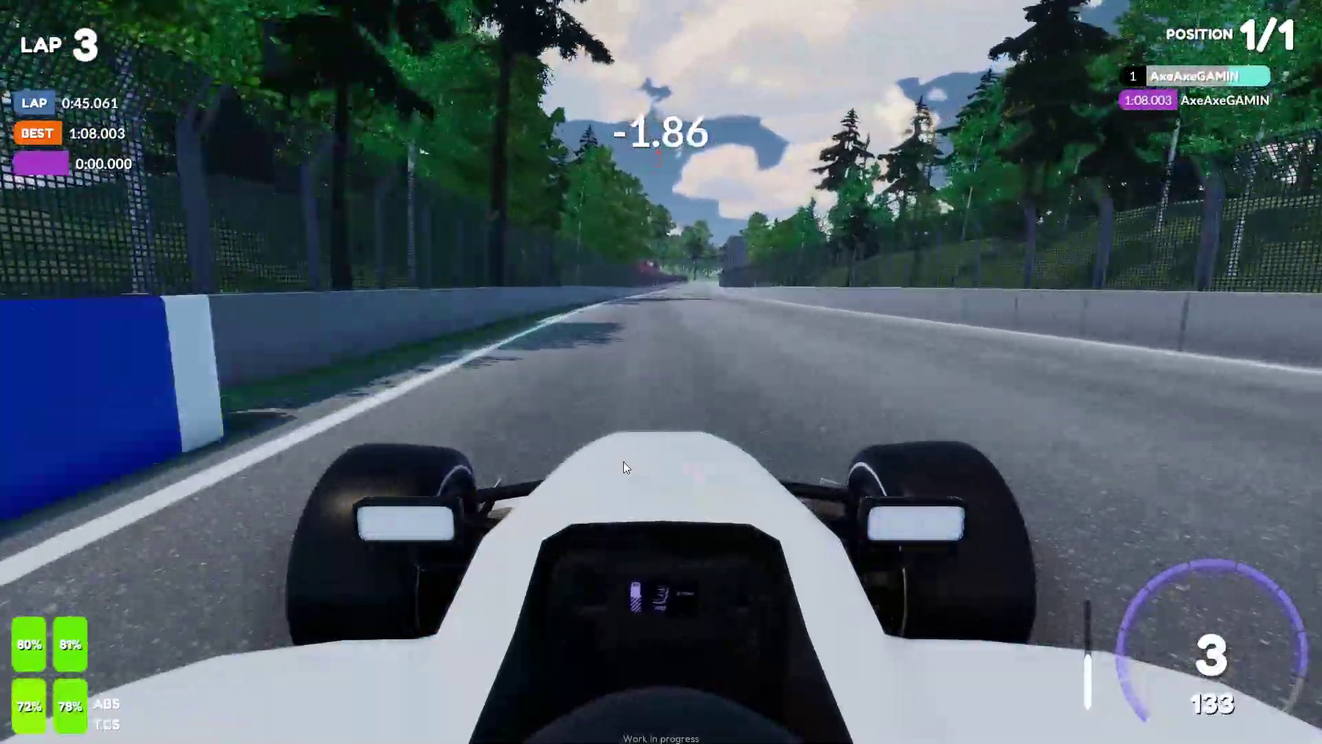
pyautogui.press('w')
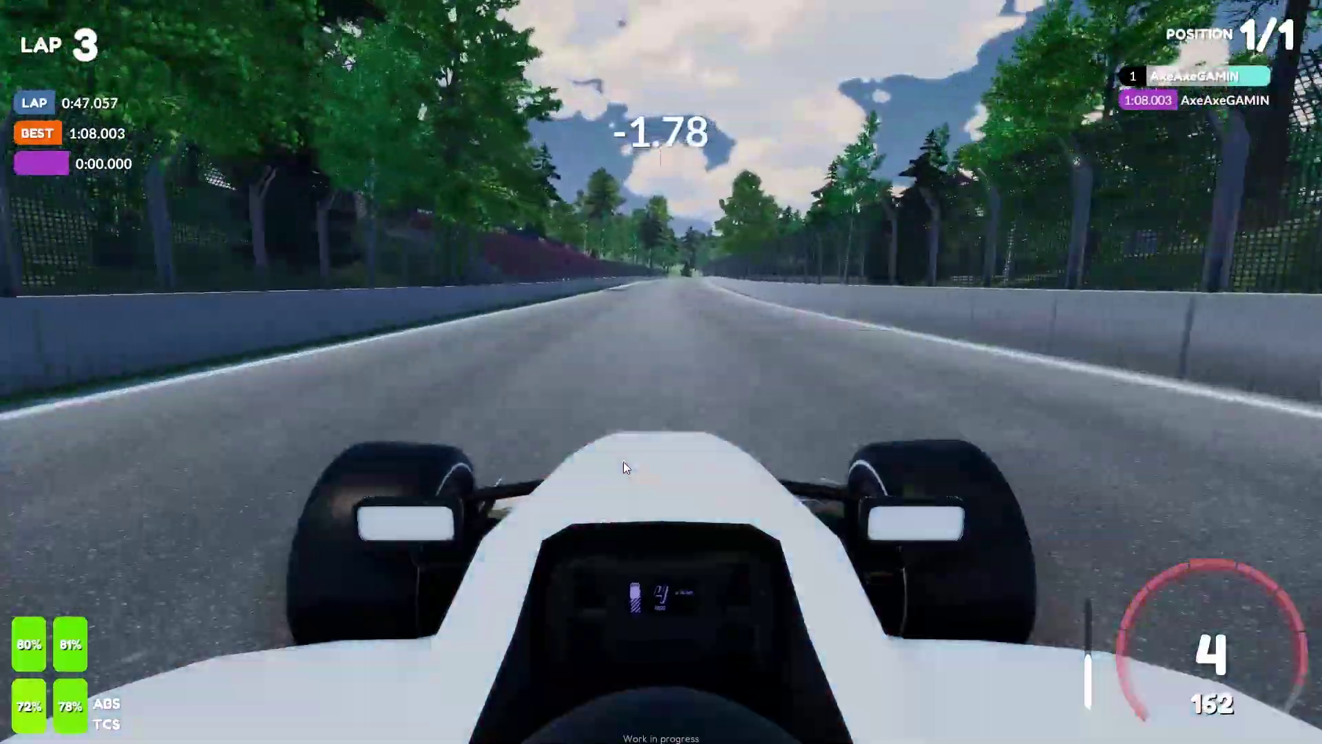